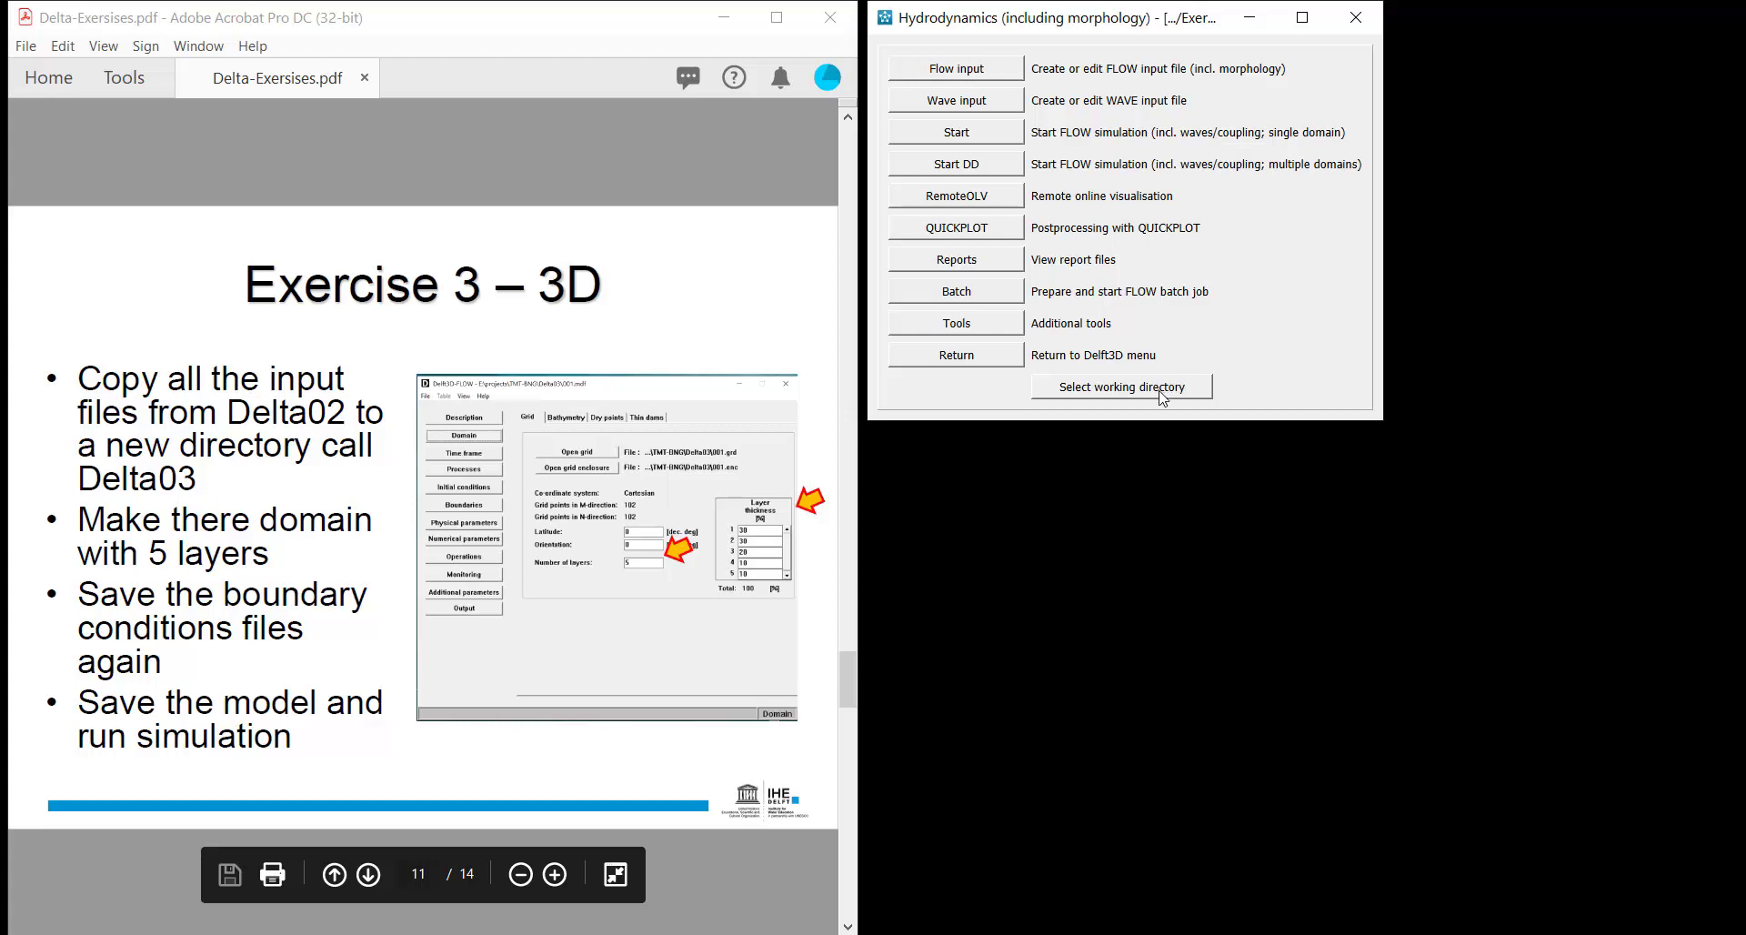
Set the working directory to the Delta03 folder inside Exercise
left_click(1162, 398)
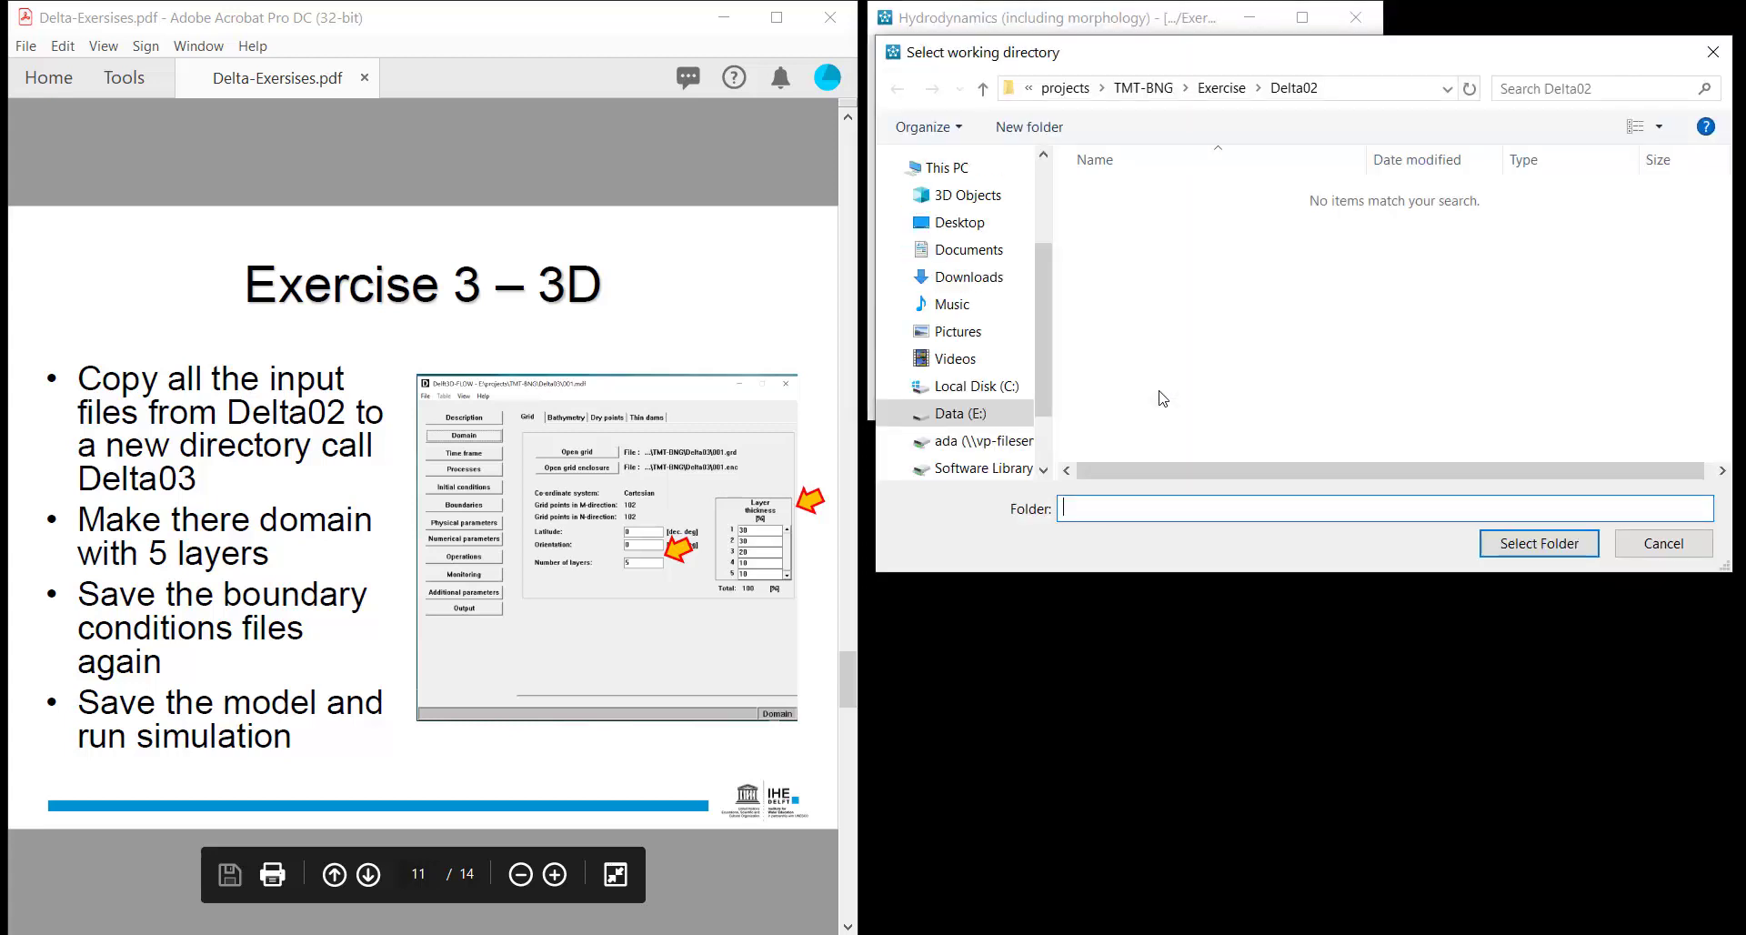
left_click(1221, 94)
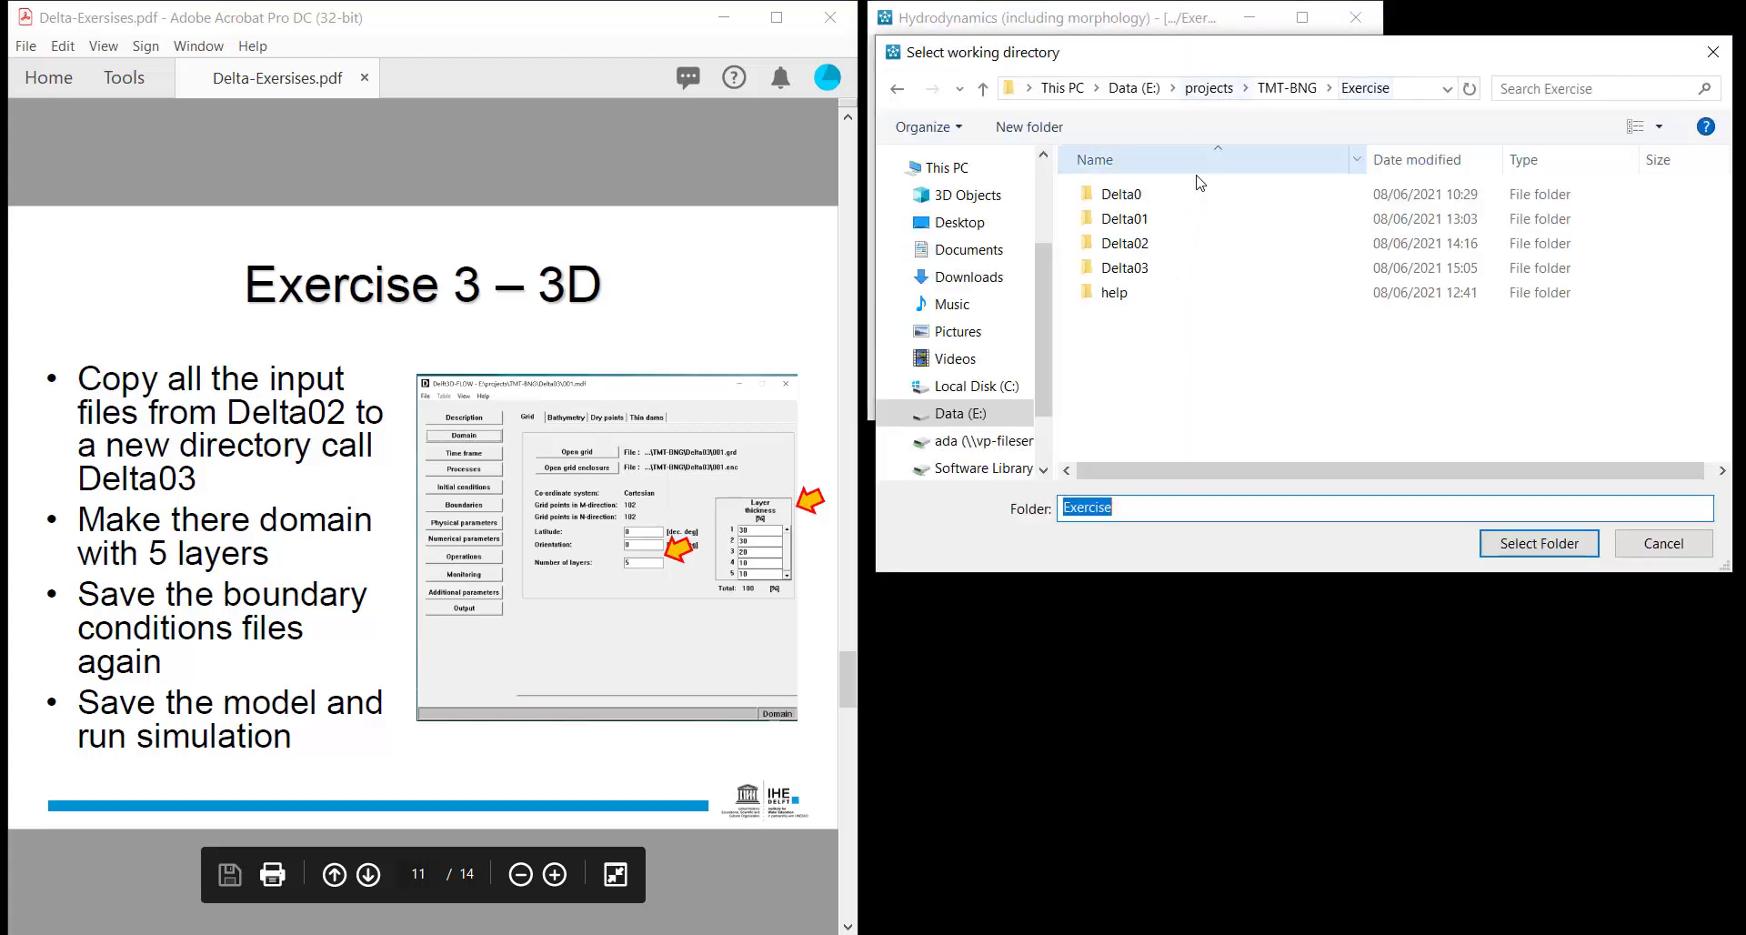
double_click(1151, 273)
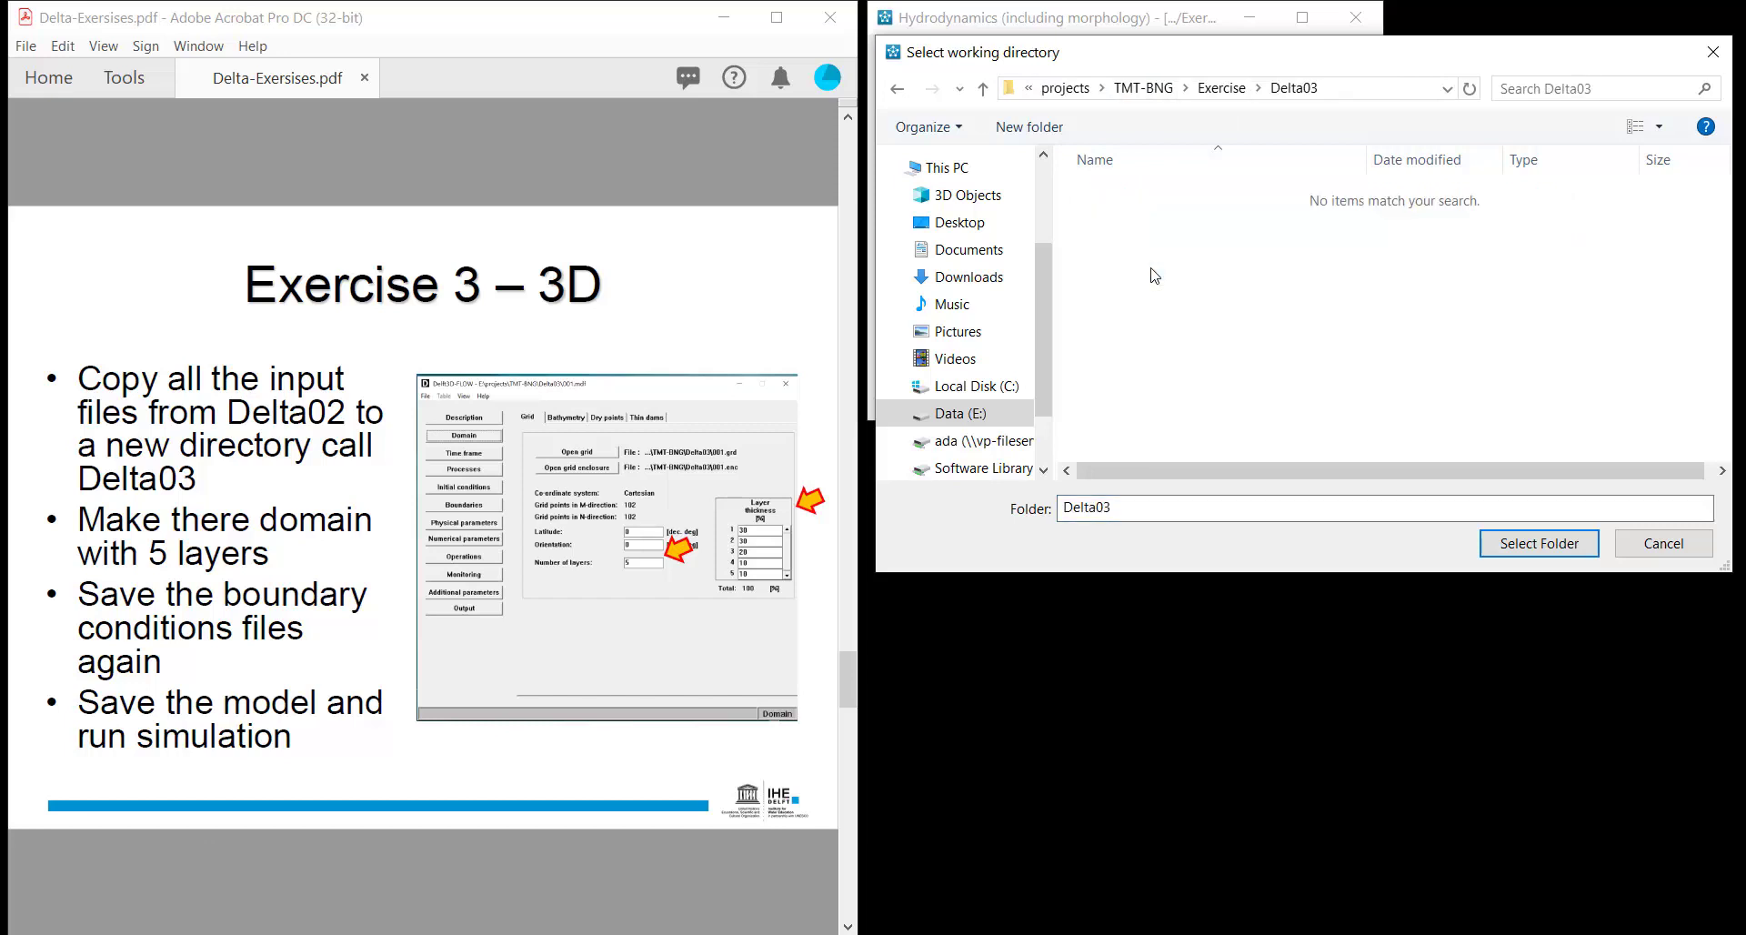
left_click(1556, 545)
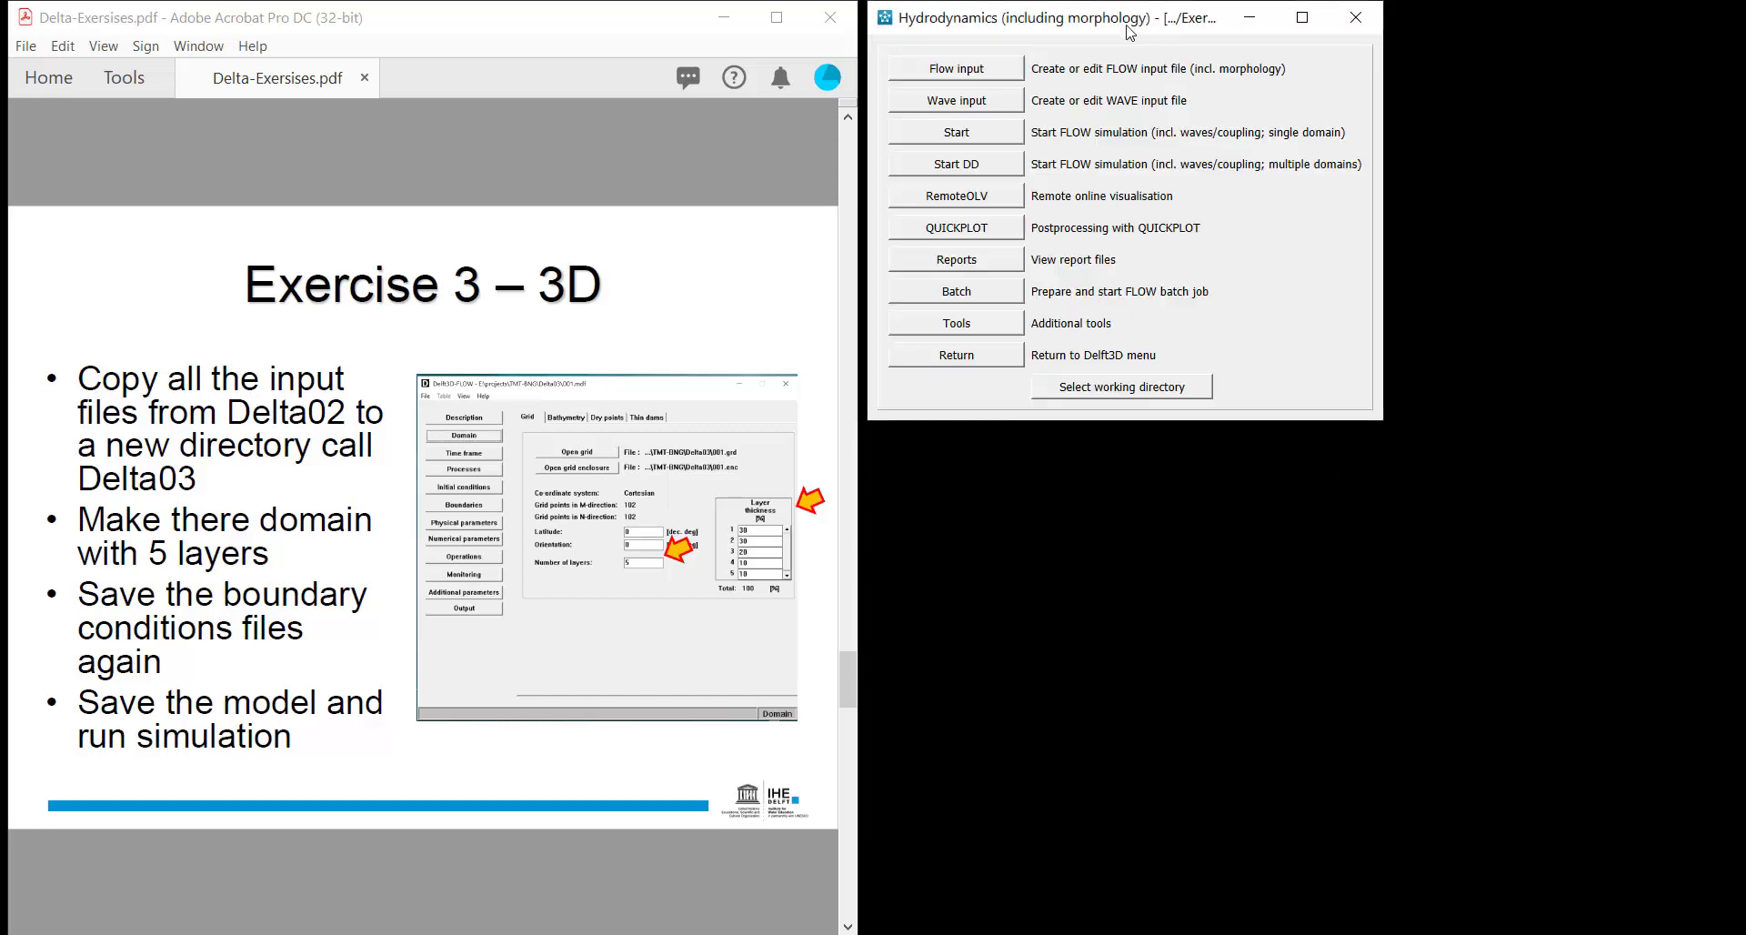
Start the FLOW input editor, load 001.mdf from Delta03, and place the editor beside the exercise slide
left_click_drag(1127, 28, 1161, 60)
left_click(1050, 103)
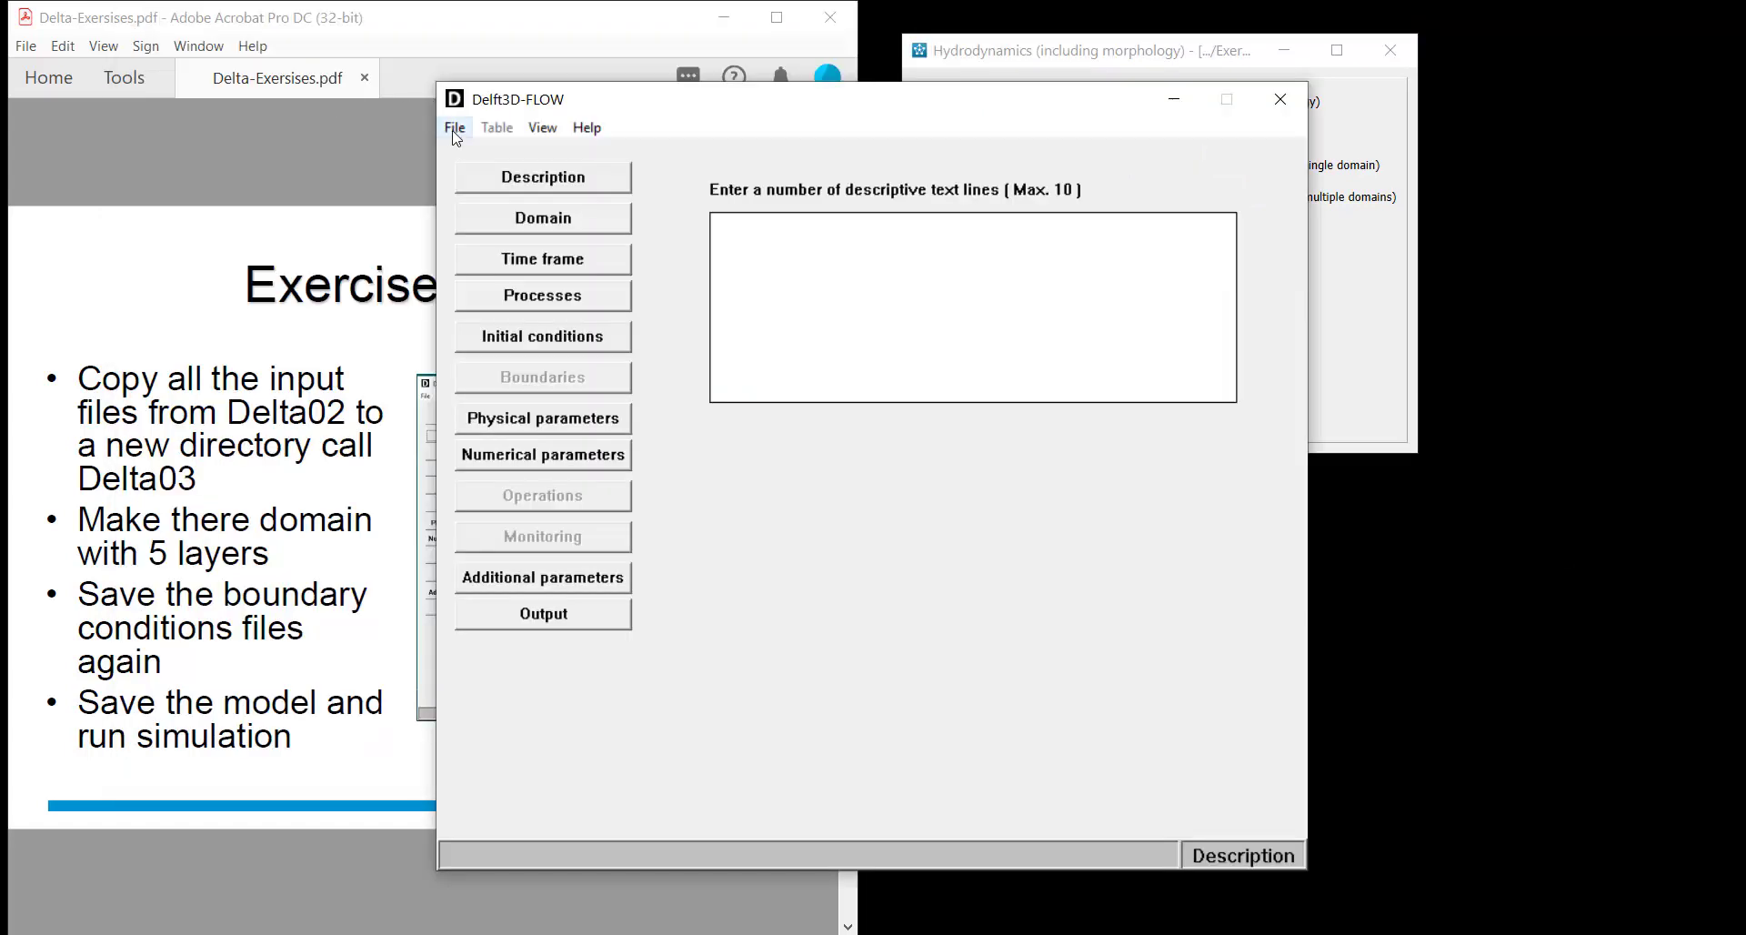
left_click(455, 127)
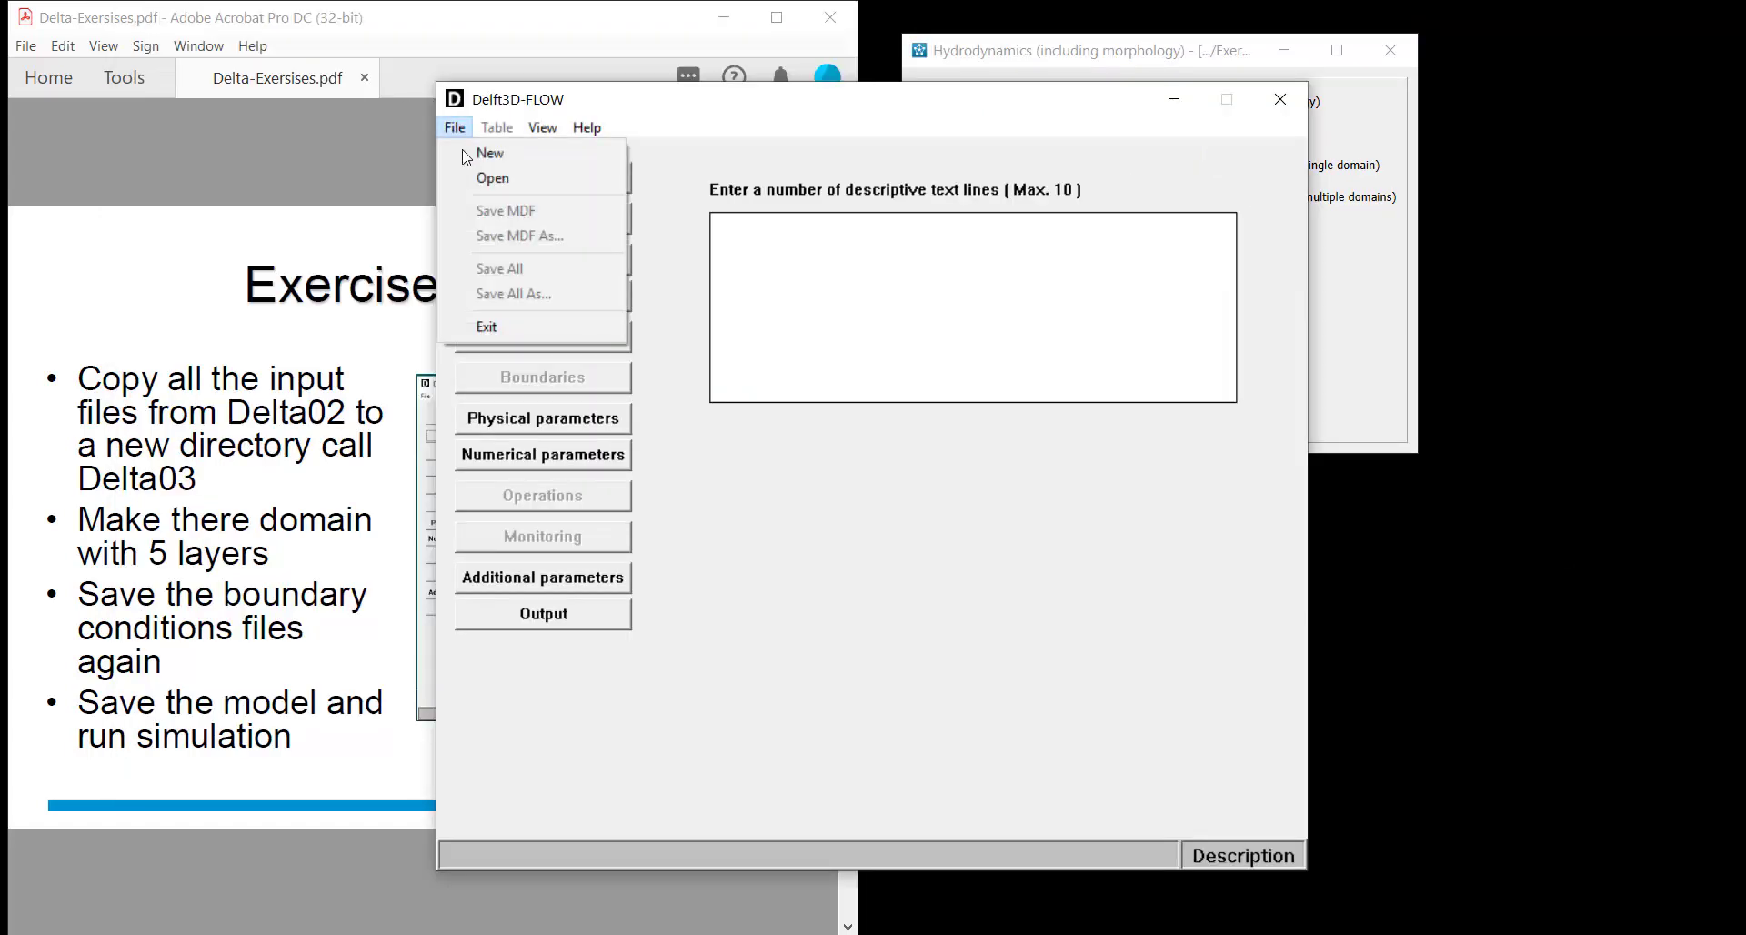
left_click(478, 176)
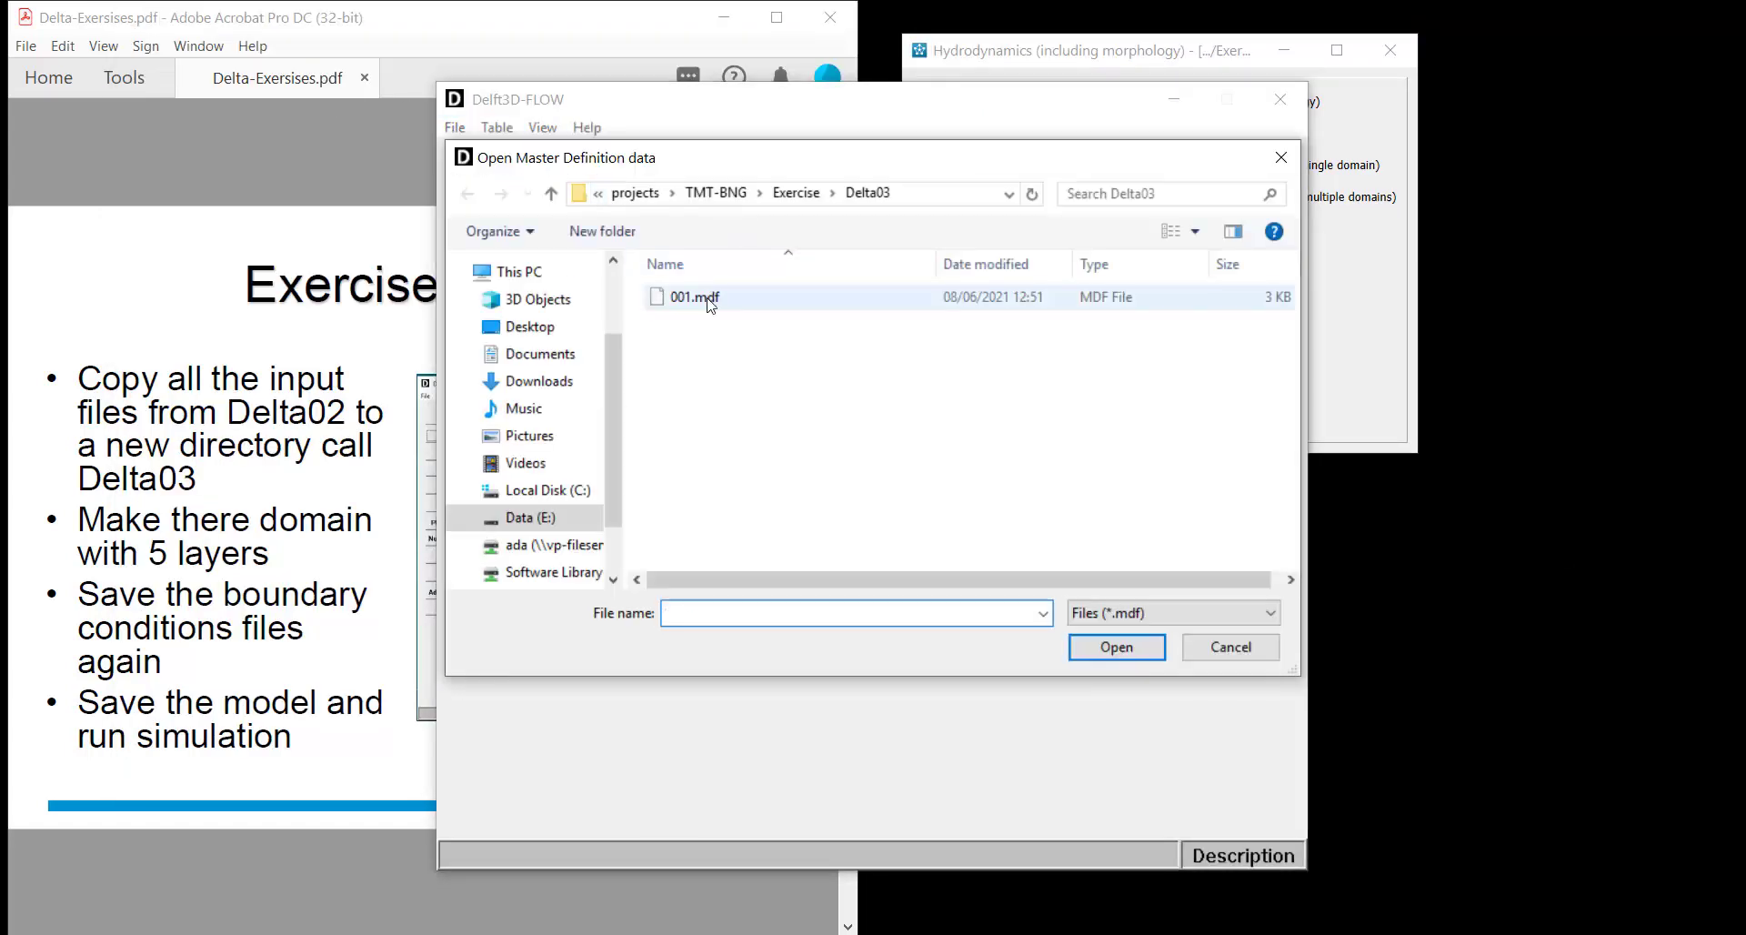
double_click(706, 293)
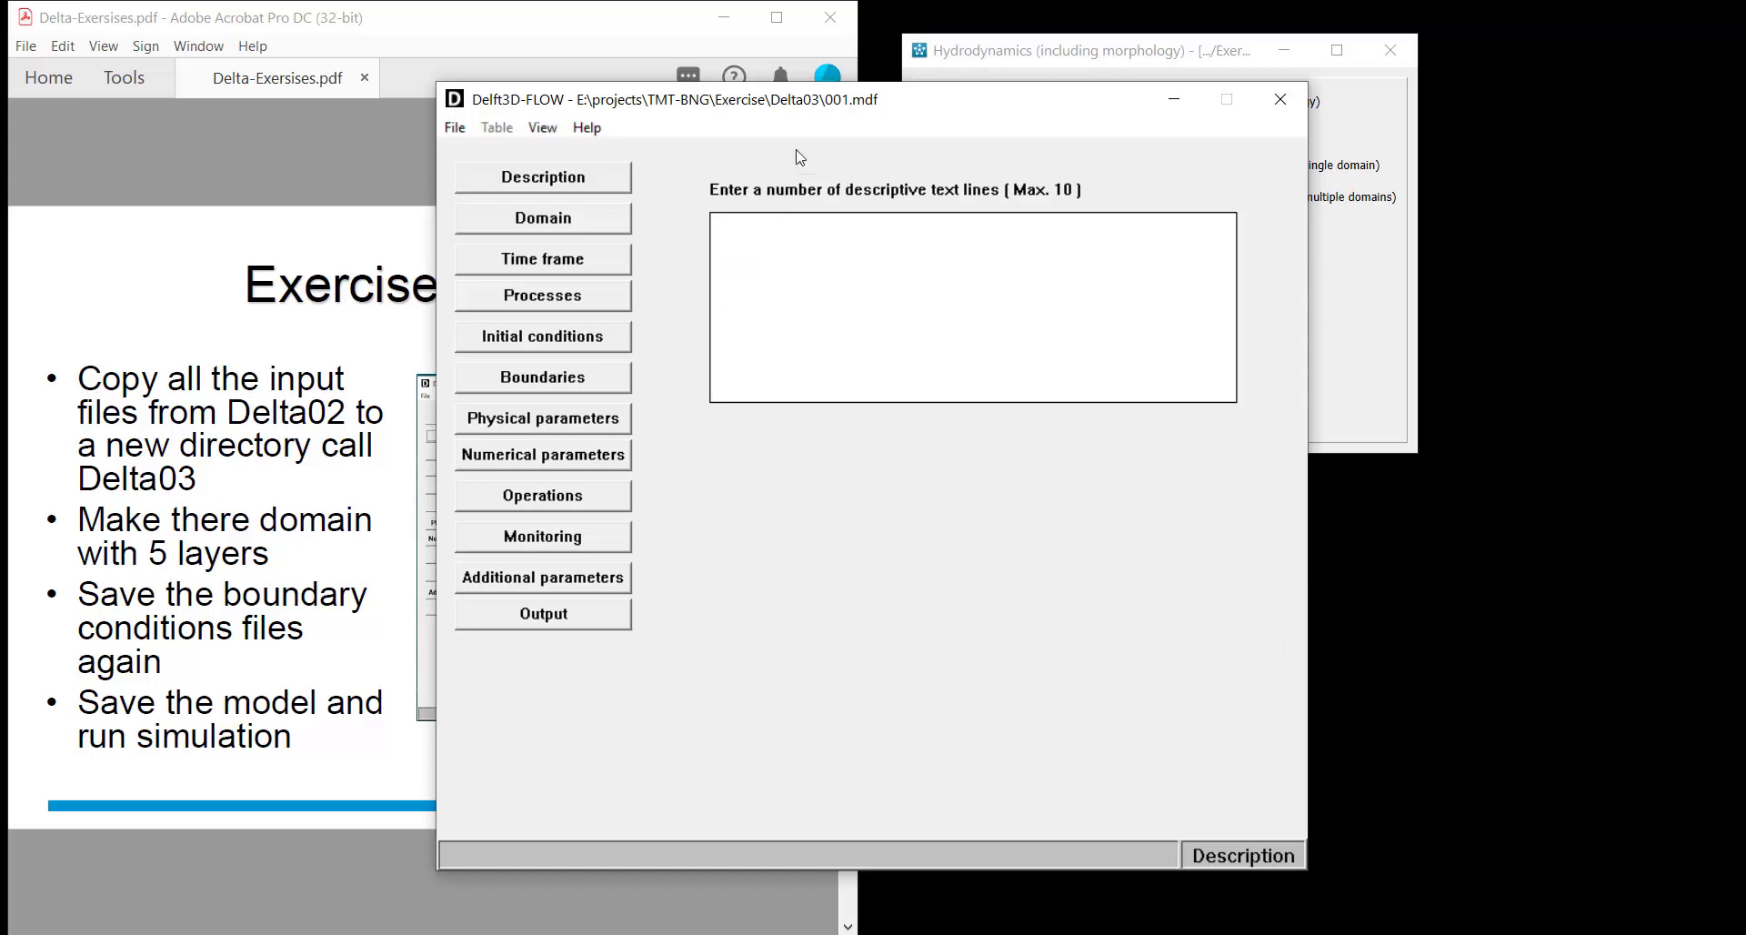
left_click_drag(828, 109, 1249, 117)
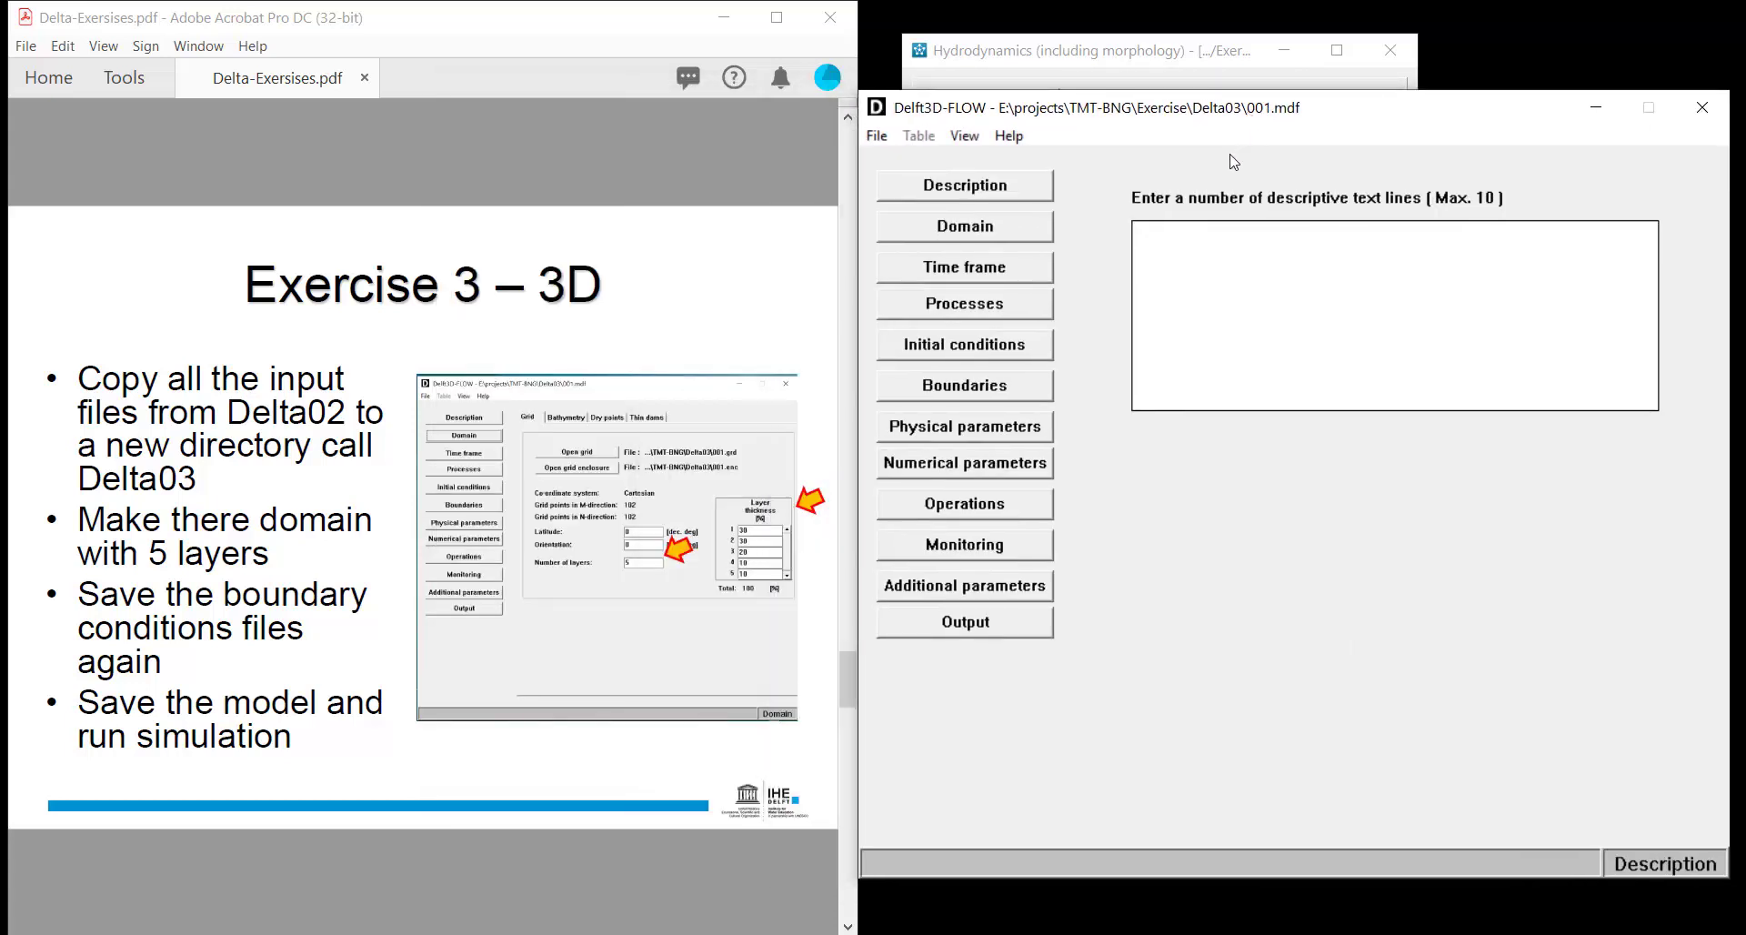
Set the domain grid's number of layers to 5 and accept the loss of boundary data other than water levels
left_click(1016, 234)
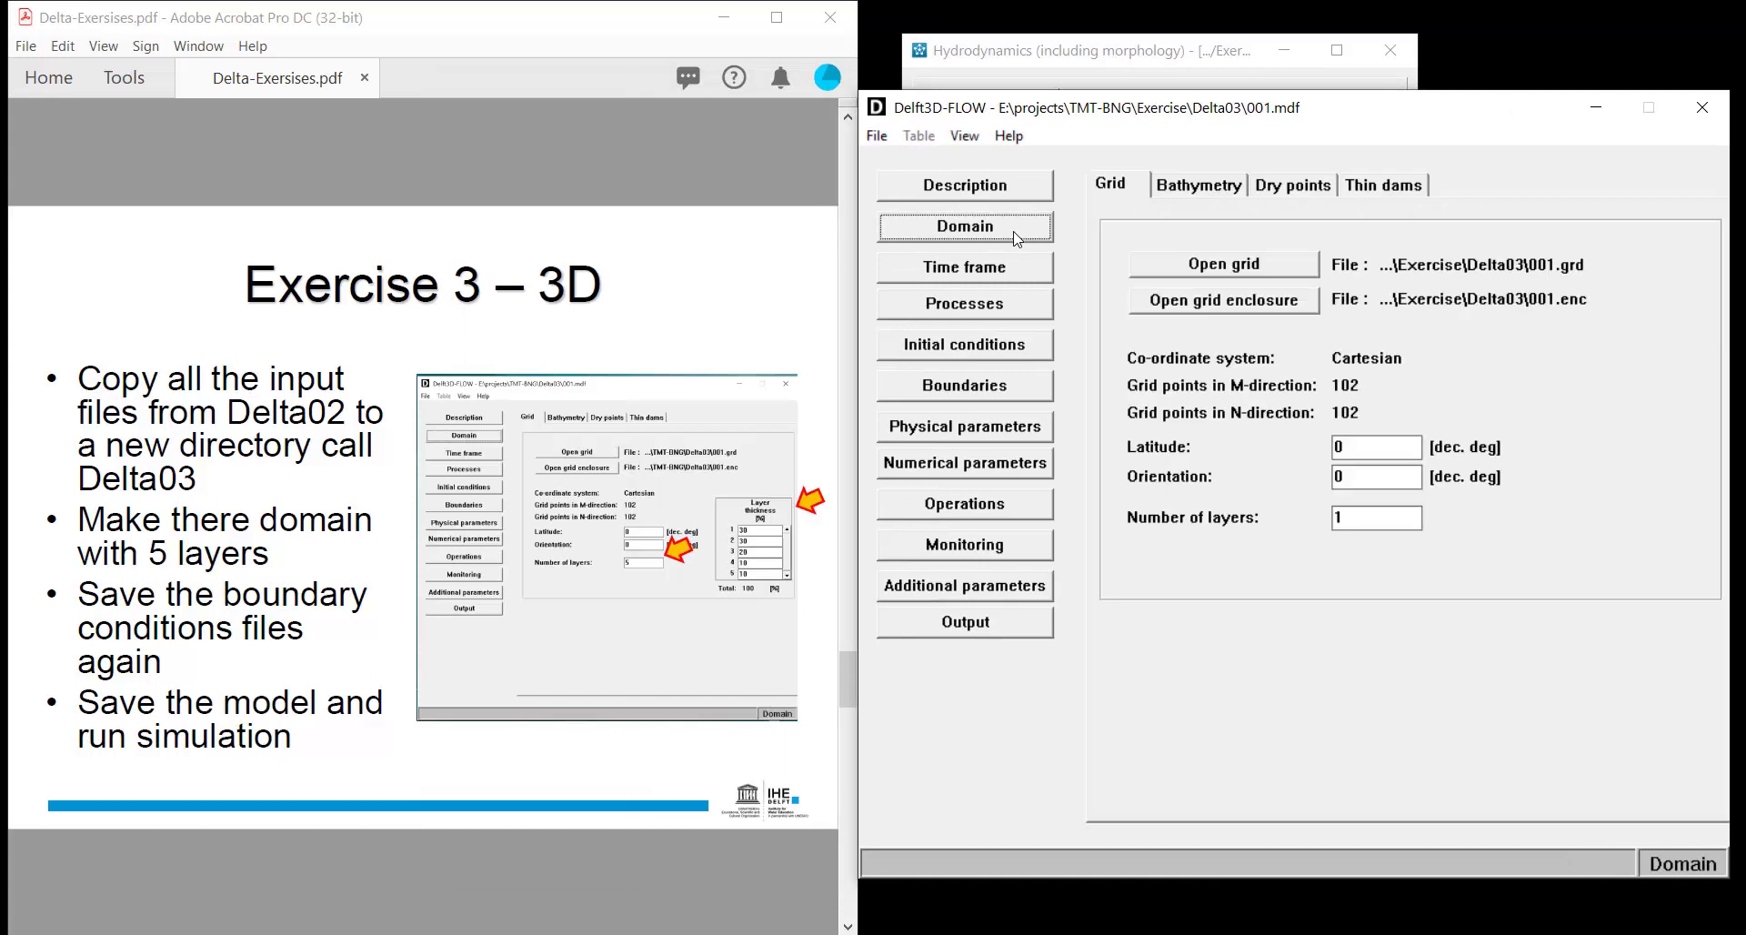
double_click(1334, 517)
type("5")
left_click(1407, 484)
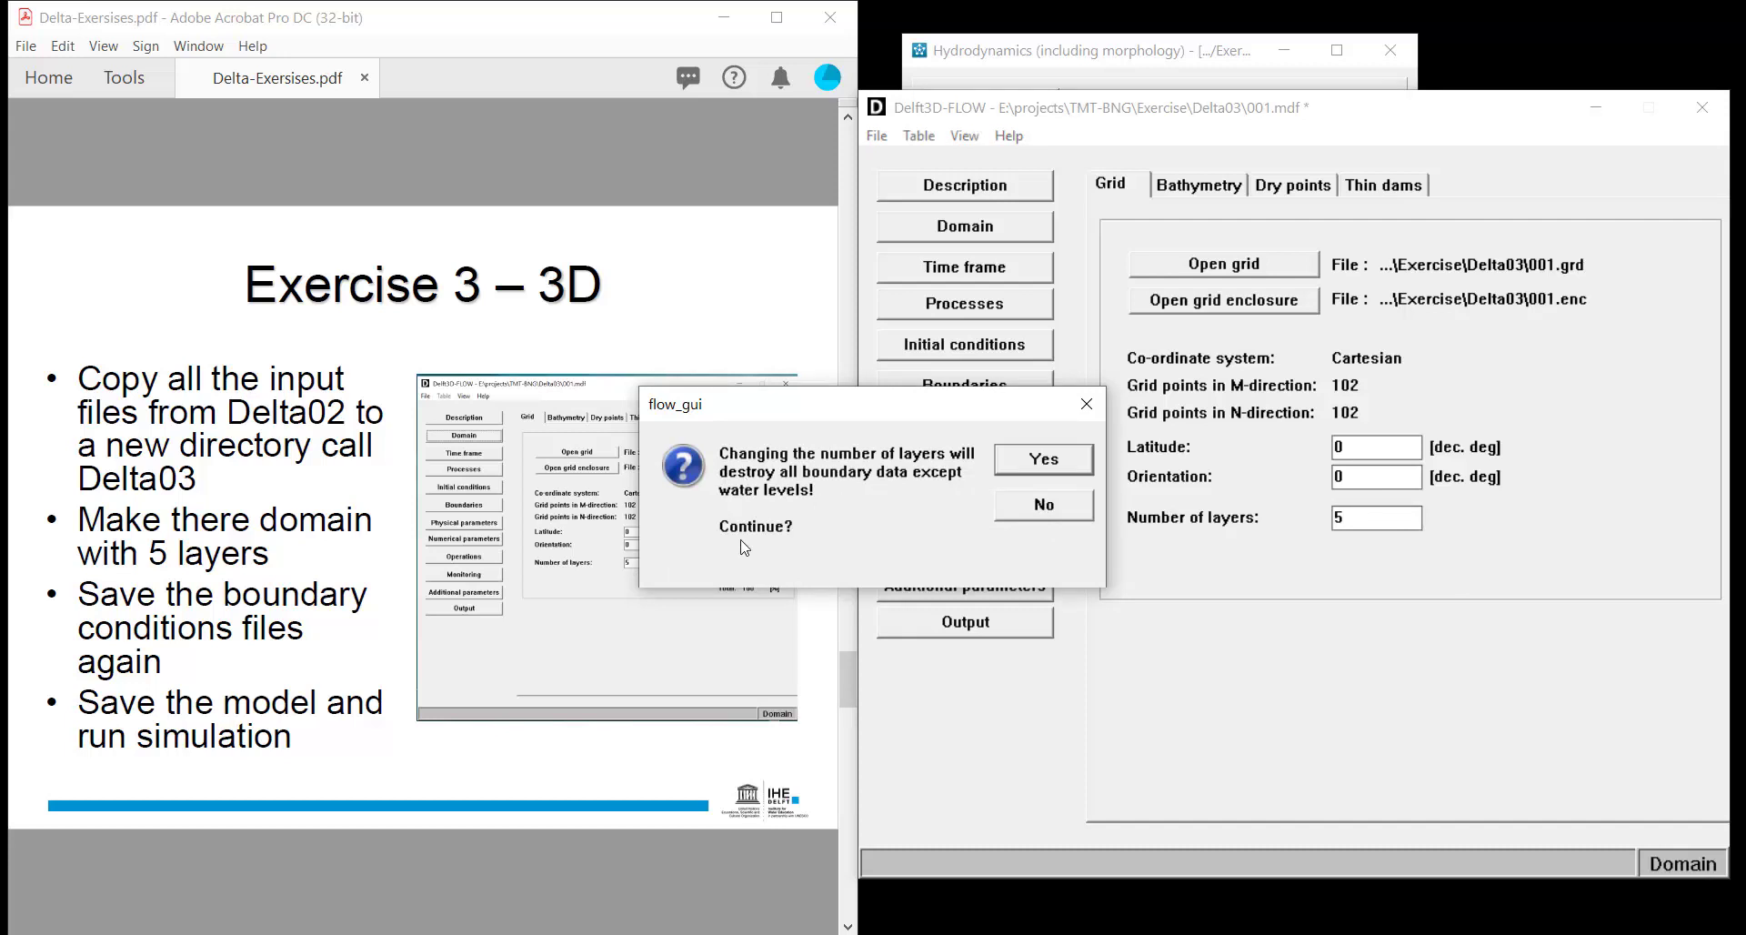
left_click(1033, 465)
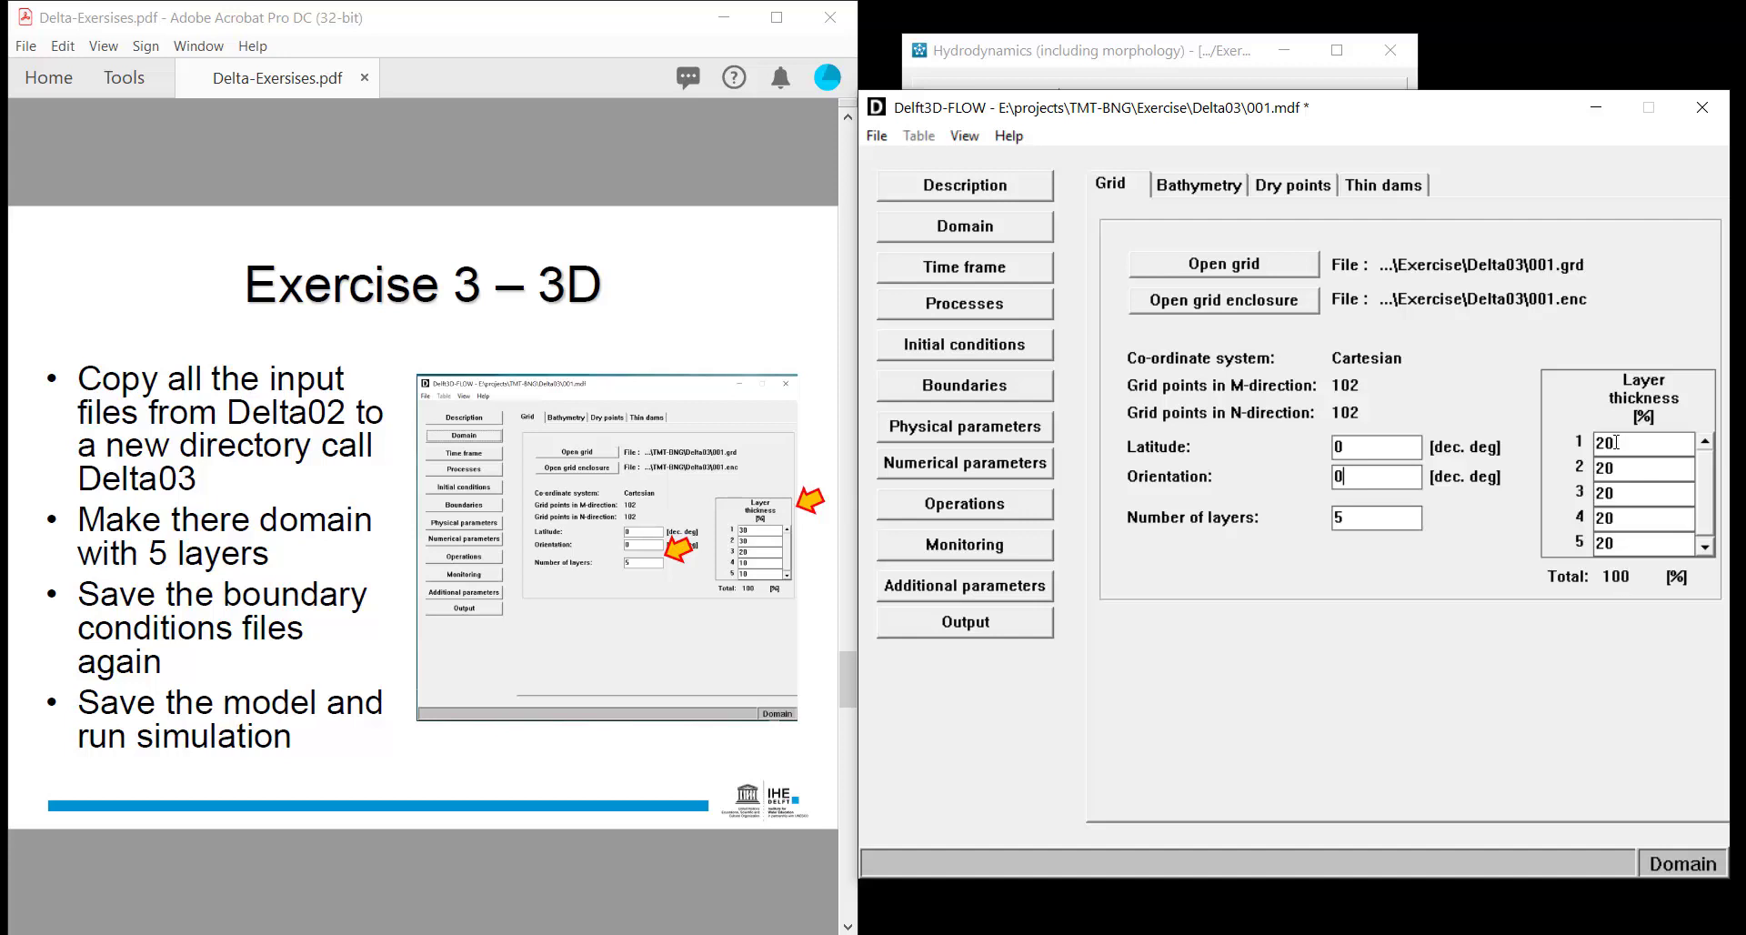
Set the layer thicknesses to 30, 30, 20, 10 and 10 % for layers 1 to 5
double_click(1616, 544)
type("10")
left_click_drag(1618, 518, 1542, 469)
type("10")
type("30")
left_click_drag(1622, 442, 1579, 443)
type("30")
Review the flow conditions of the river, north, west and south boundaries
left_click(1020, 400)
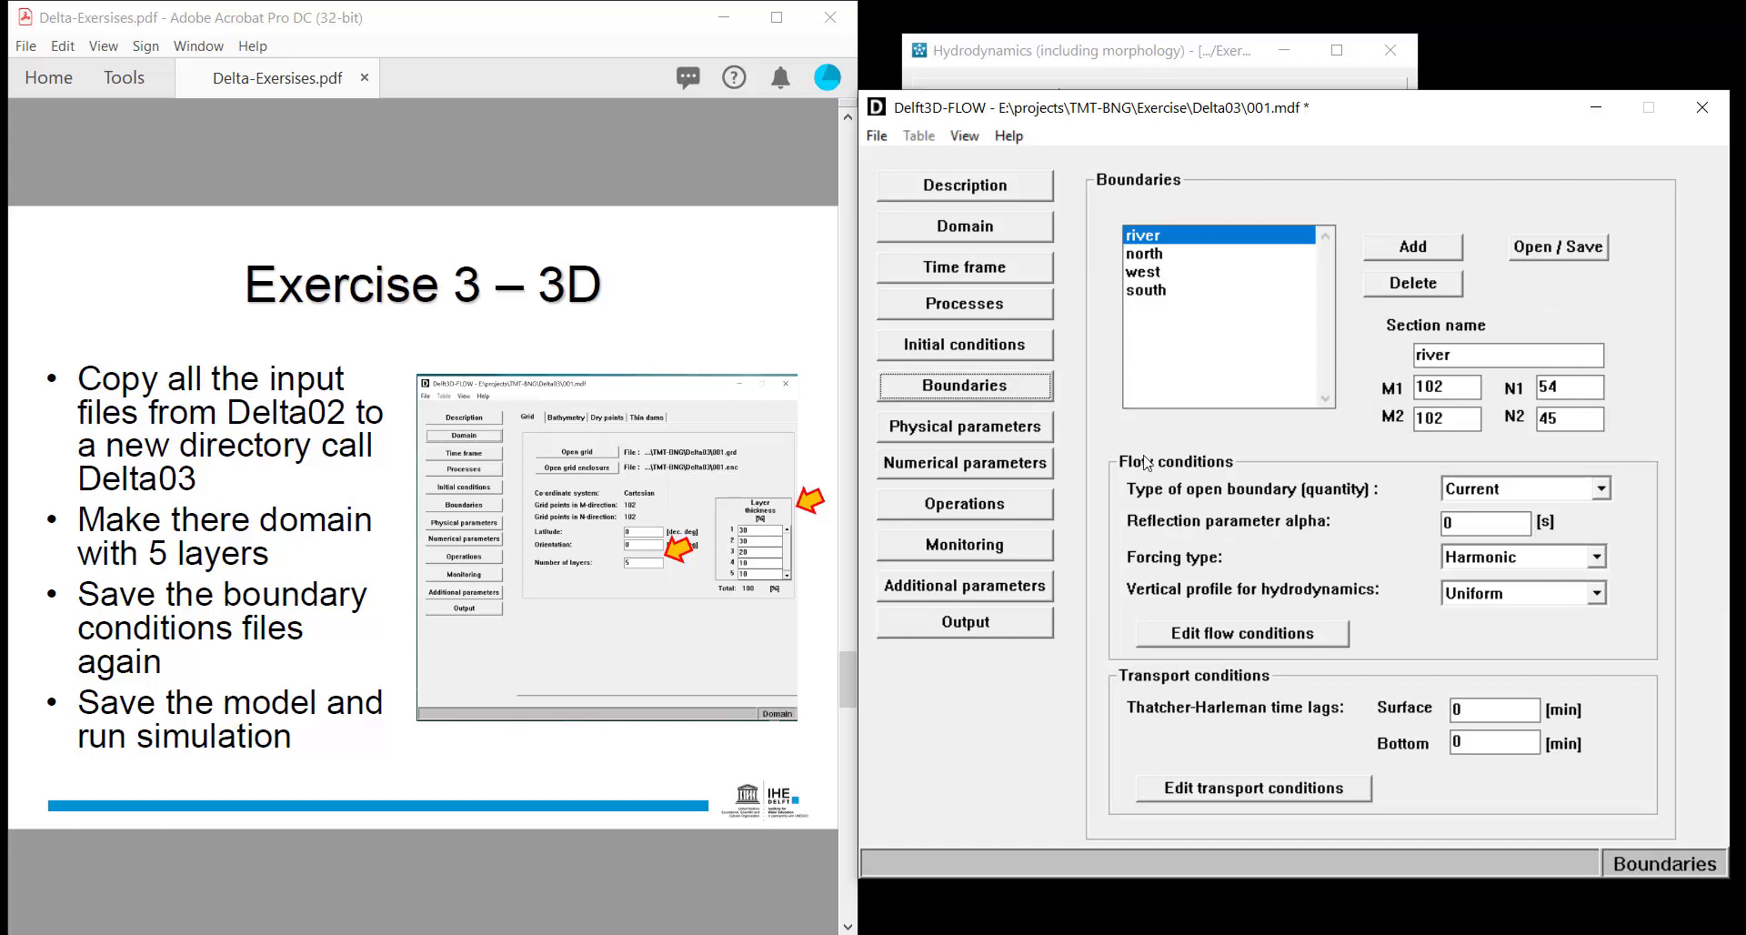
left_click(1255, 637)
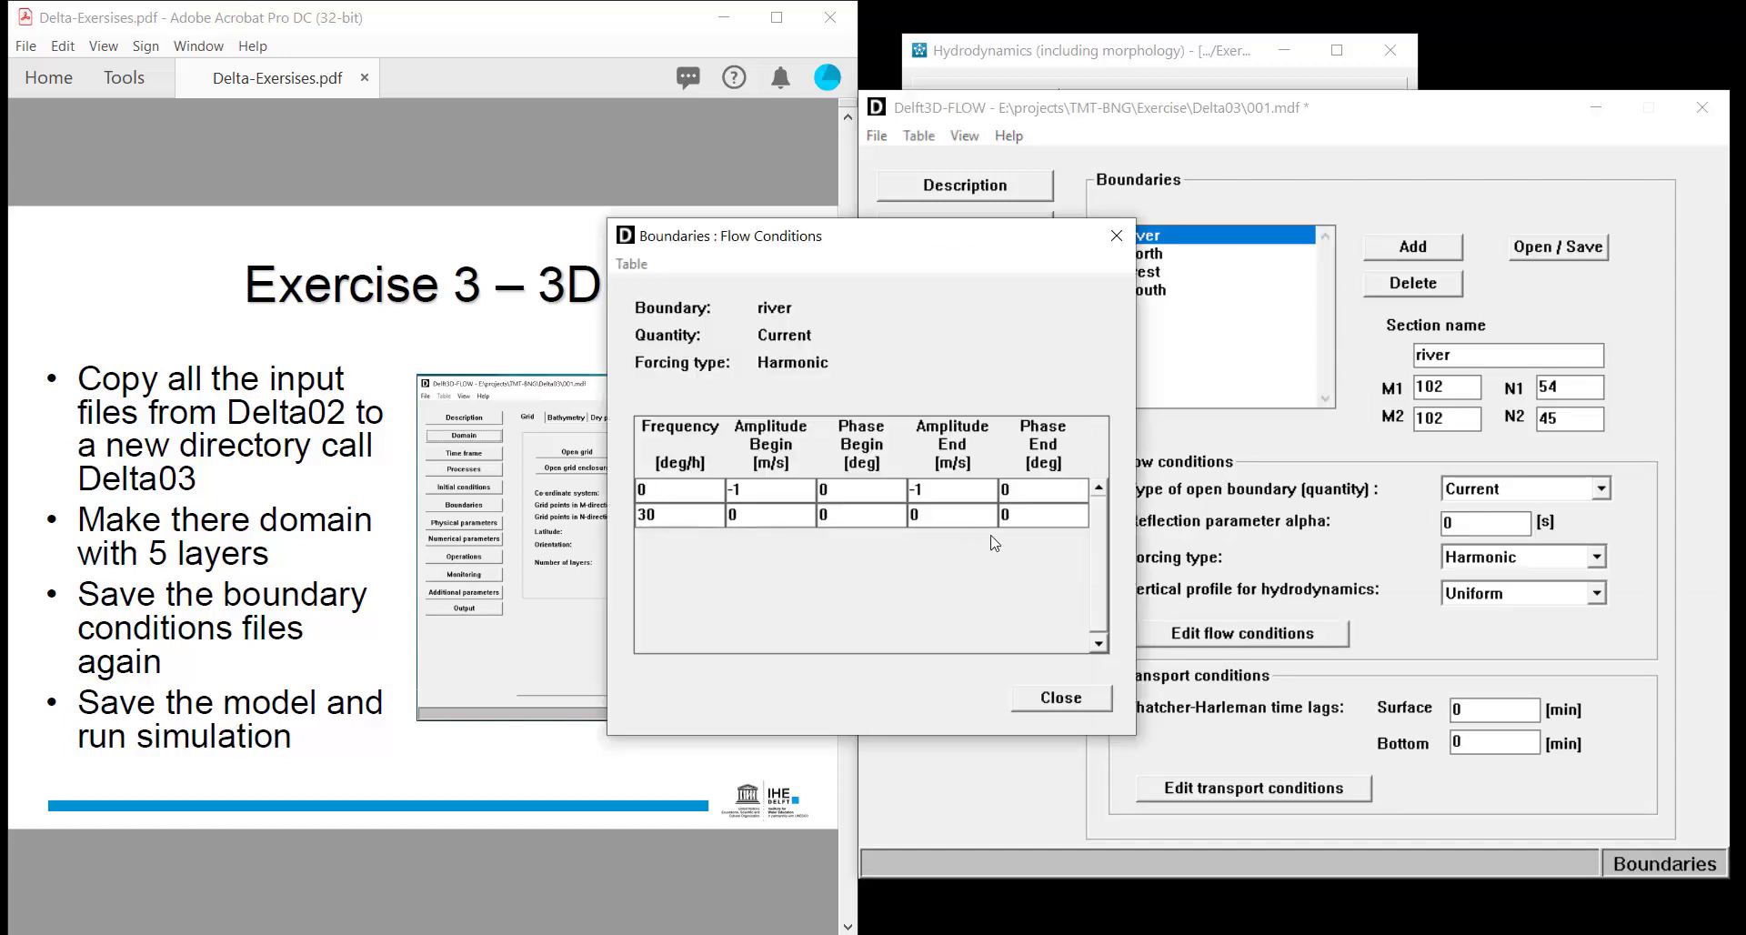
left_click(1108, 698)
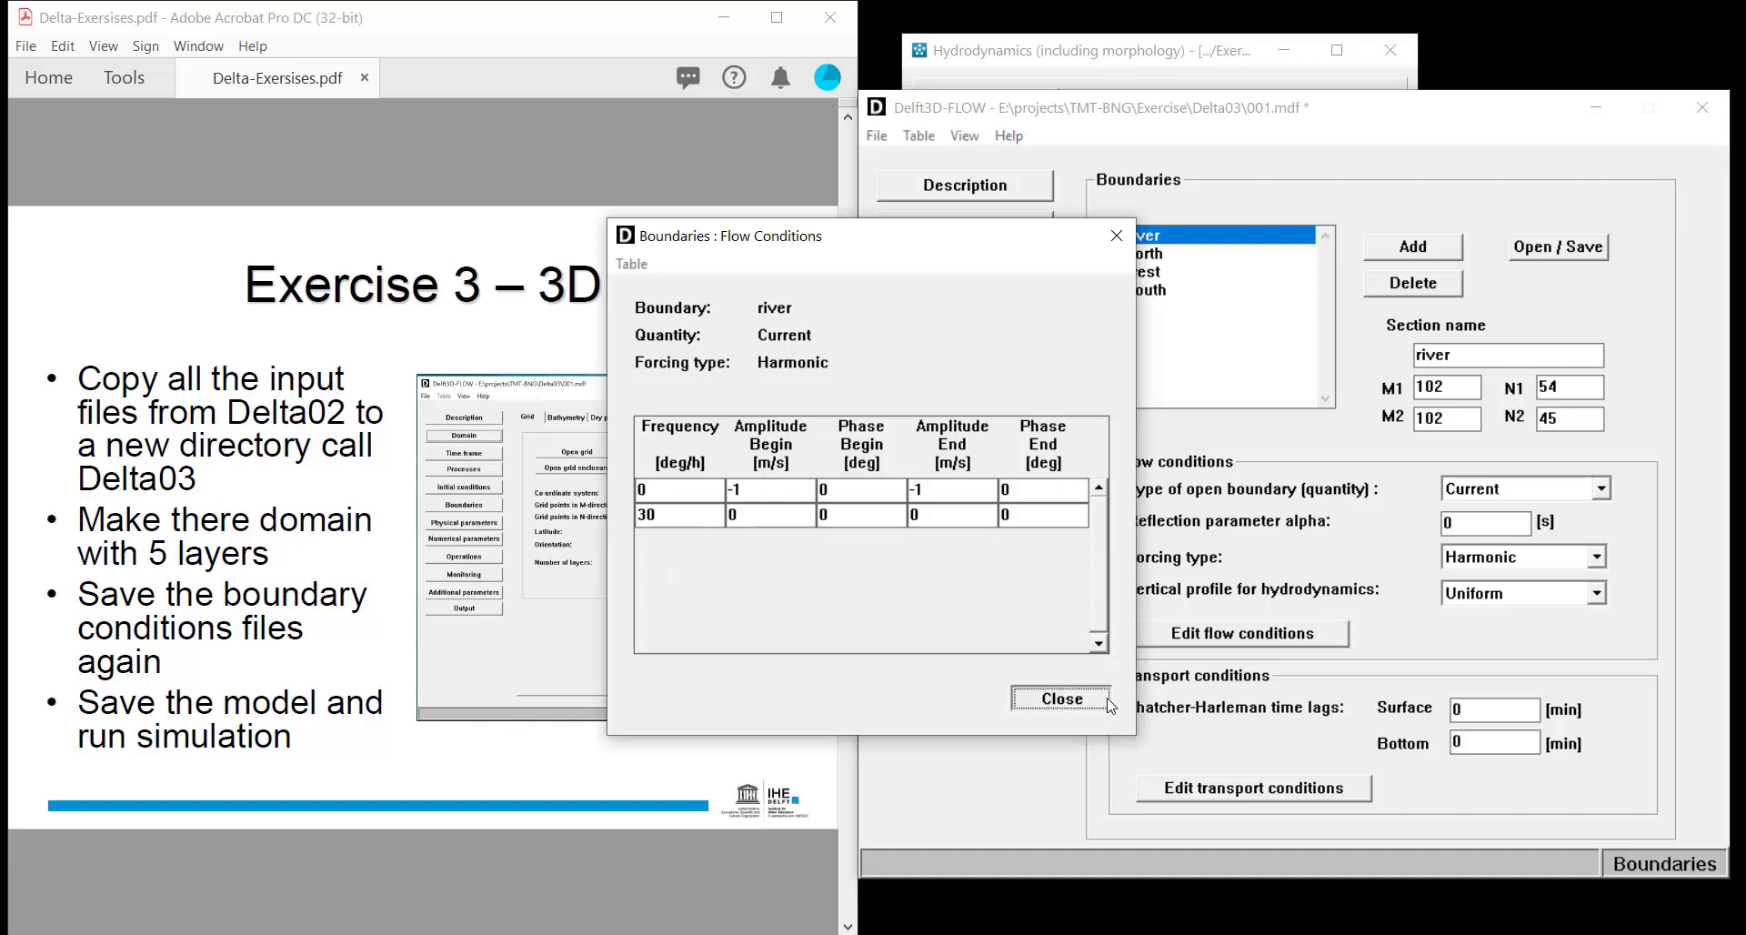
left_click(1173, 254)
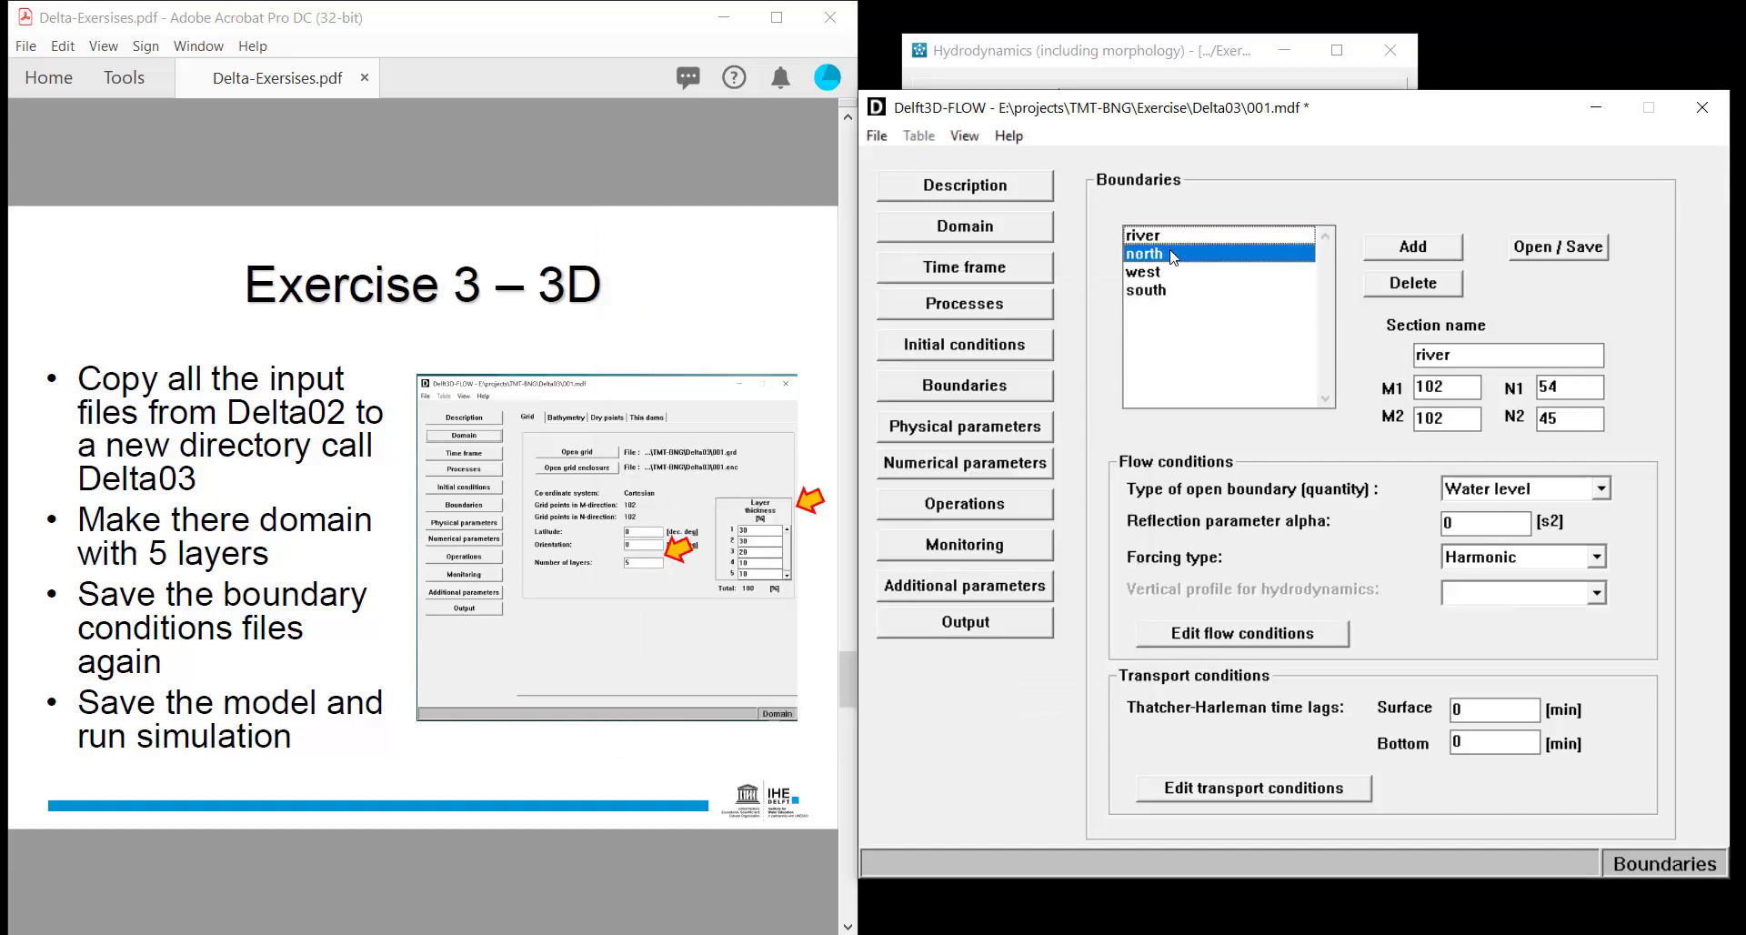
left_click(1273, 641)
left_click(1047, 700)
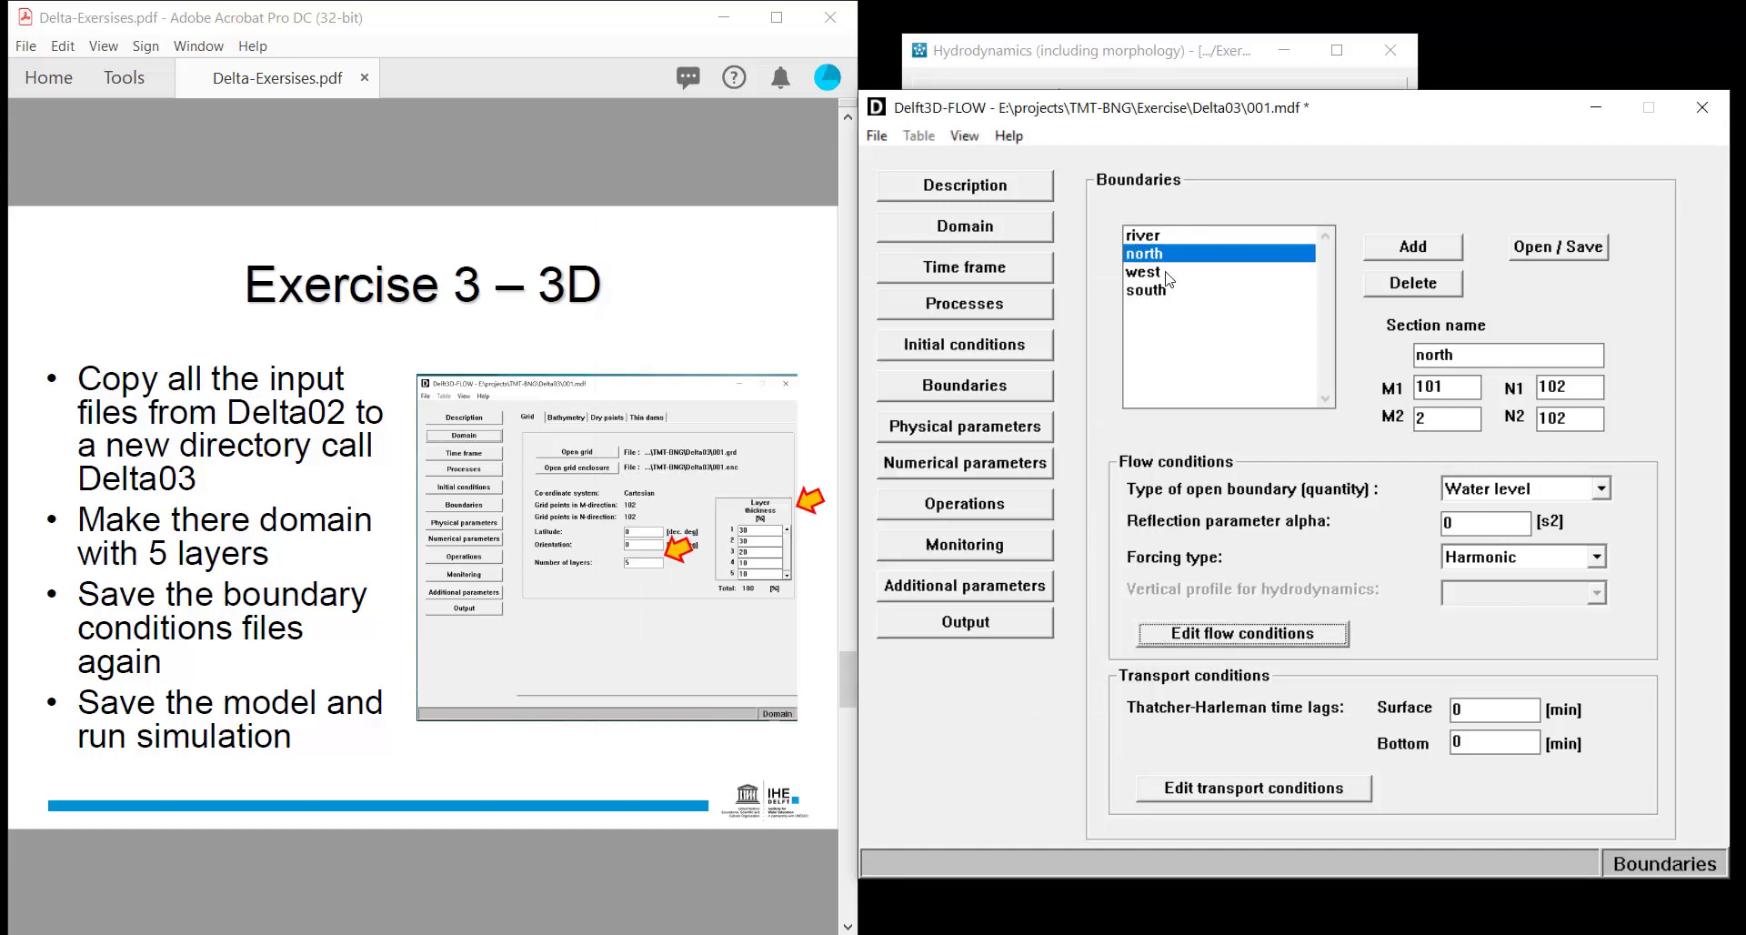
left_click(1167, 272)
left_click(1253, 636)
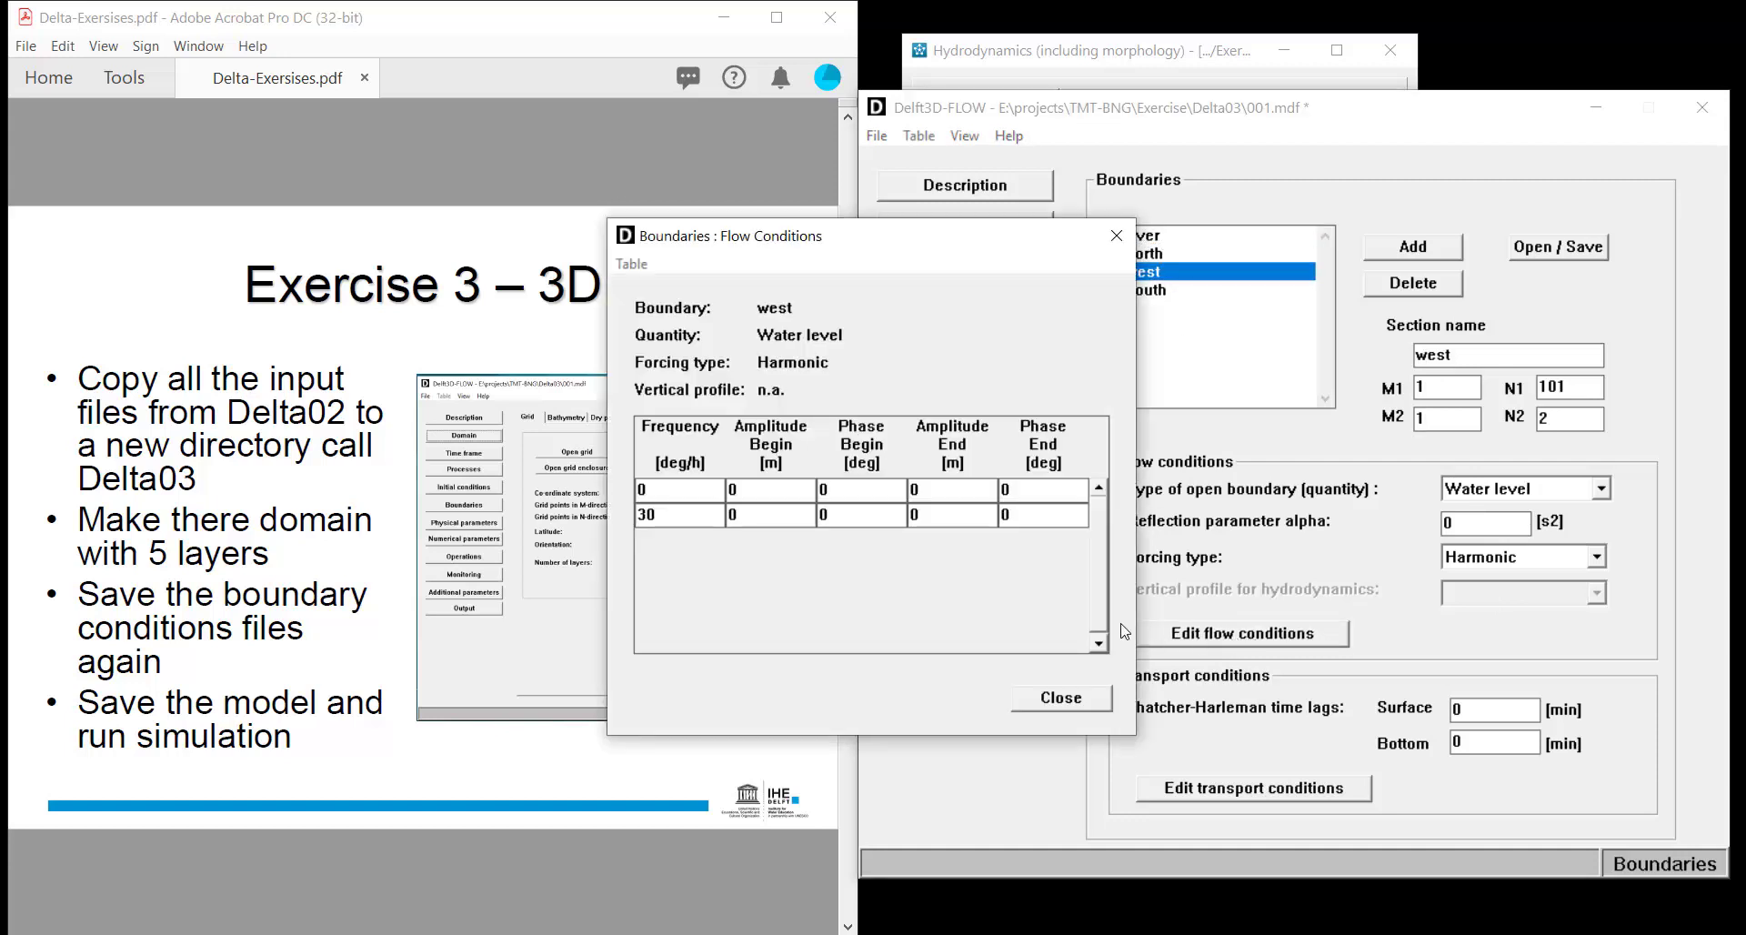
left_click(1094, 702)
left_click(1191, 291)
left_click(1242, 641)
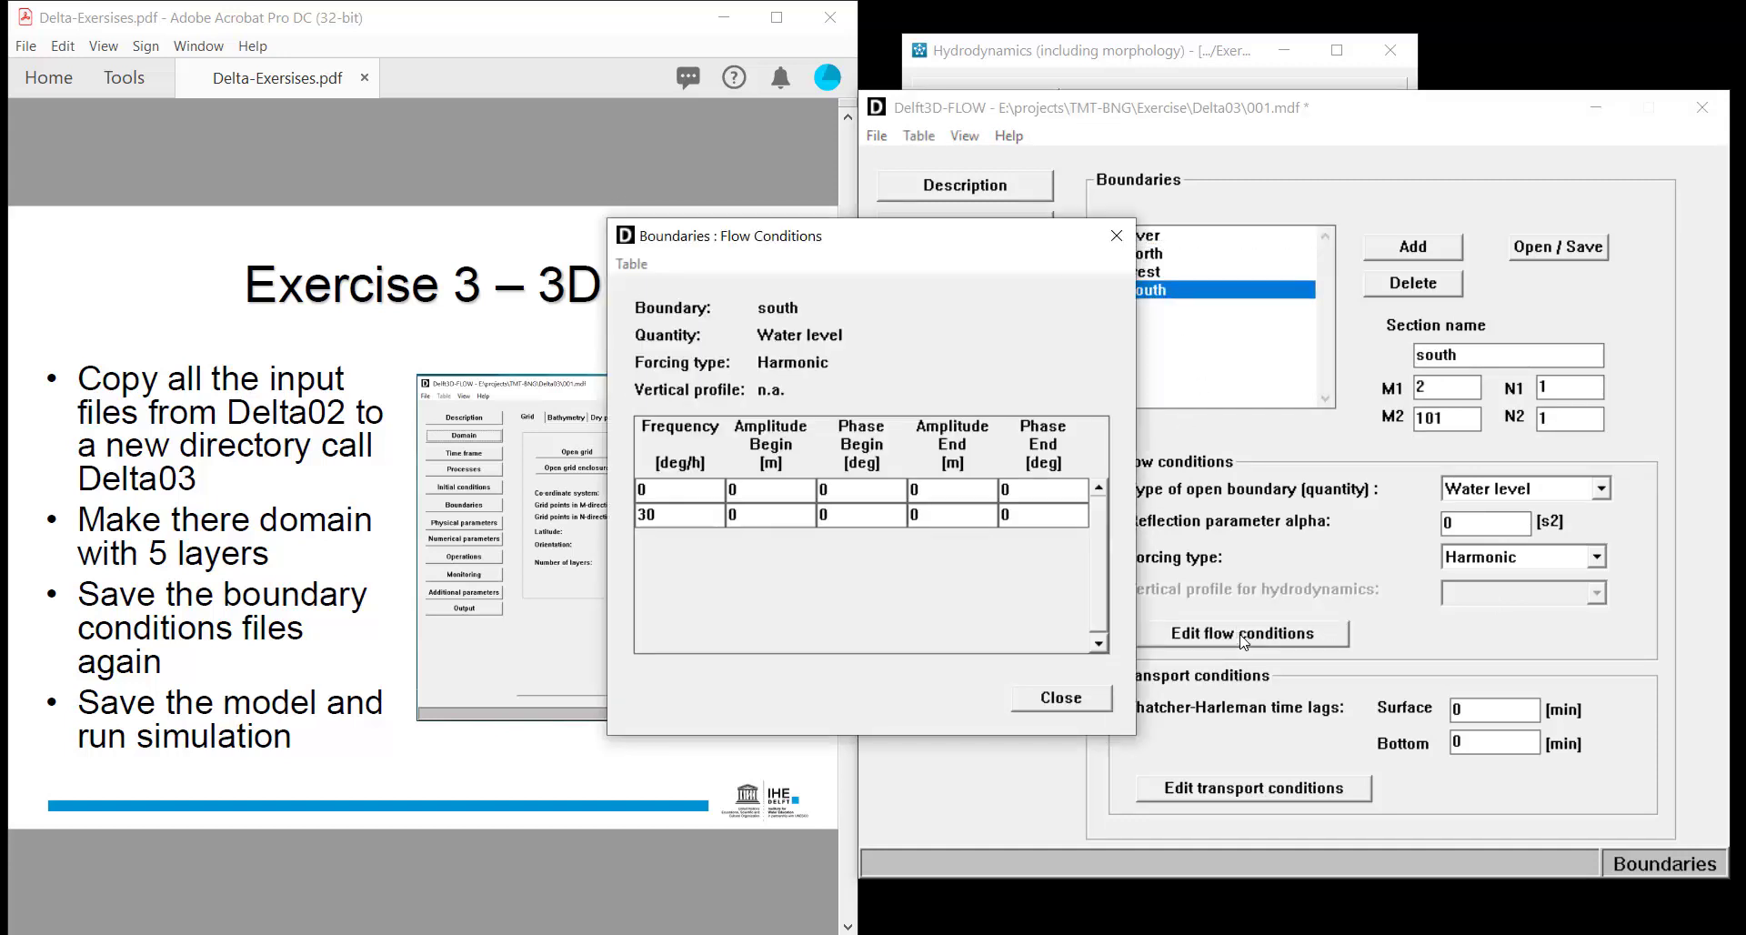
left_click(1041, 701)
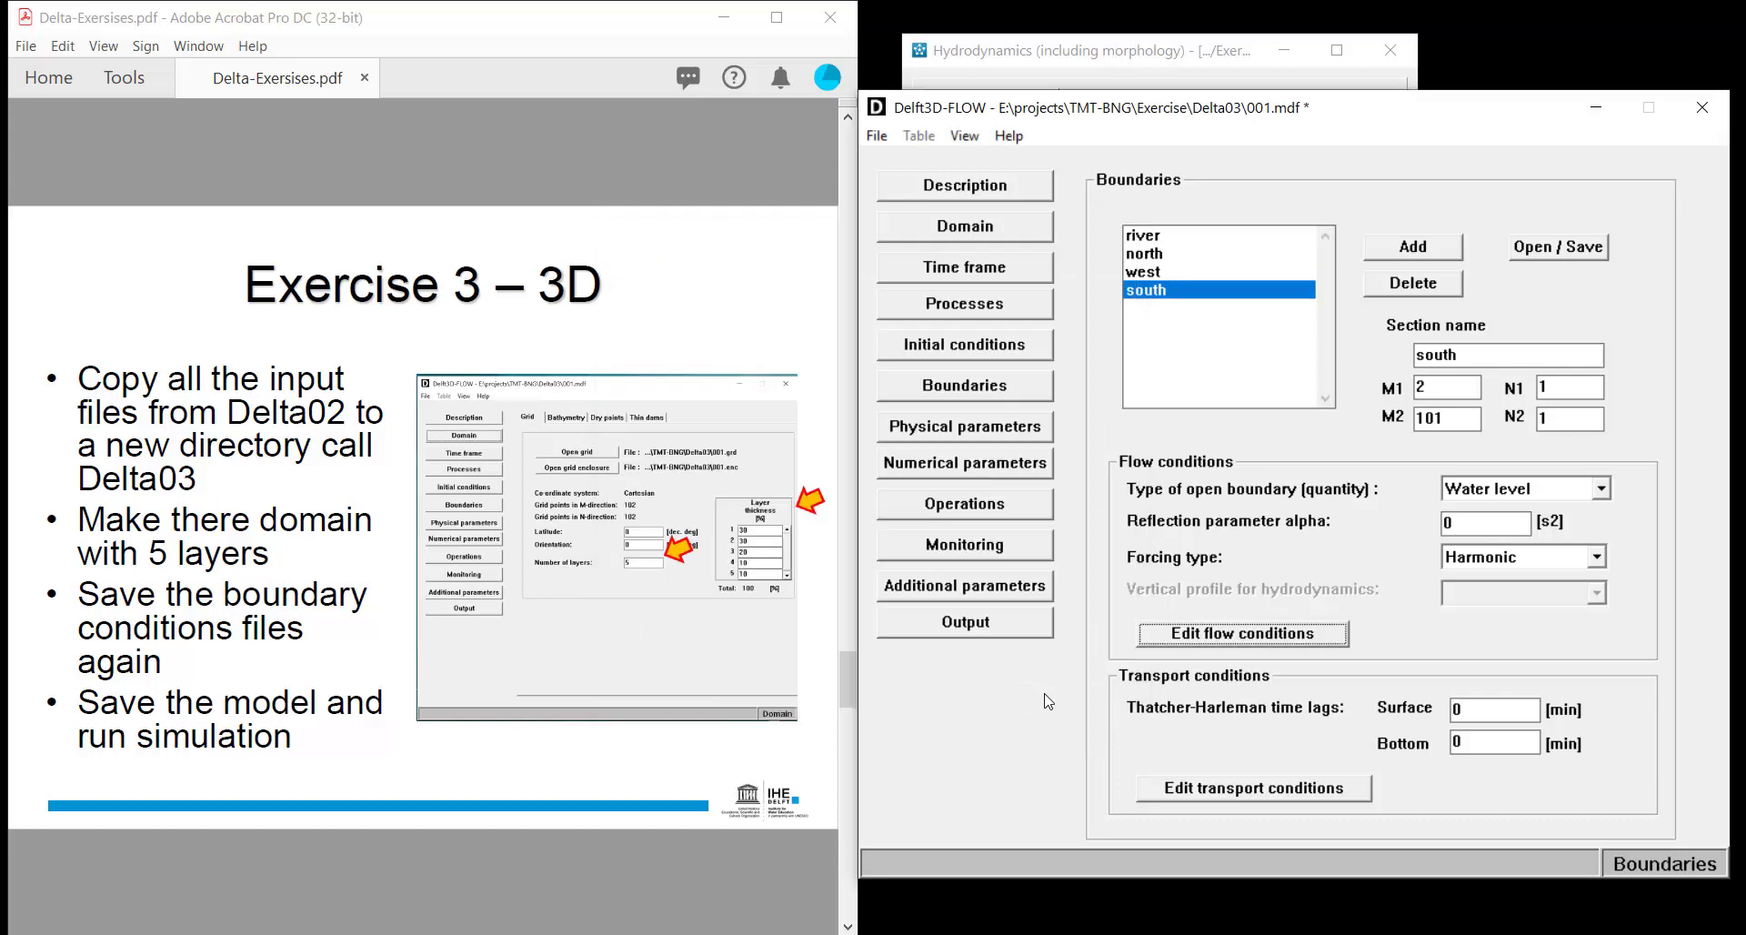
Set the south boundary's Sedimentmud End concentrations to 0 kg/m3 for both times
left_click(1319, 797)
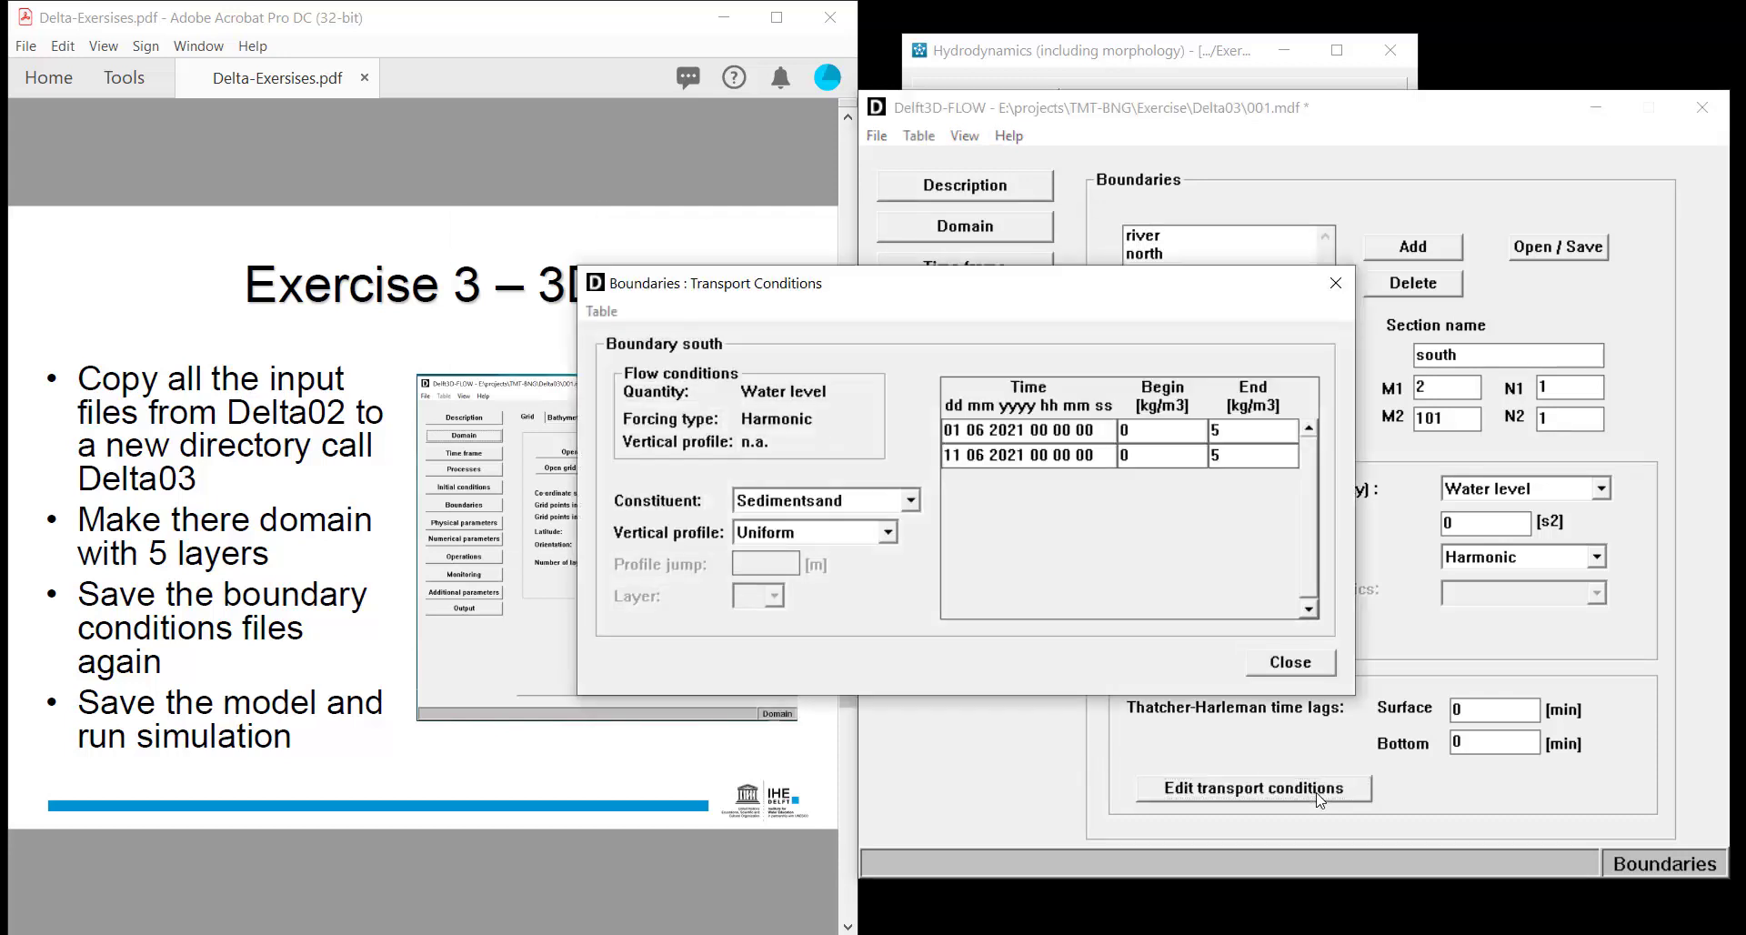
left_click(910, 500)
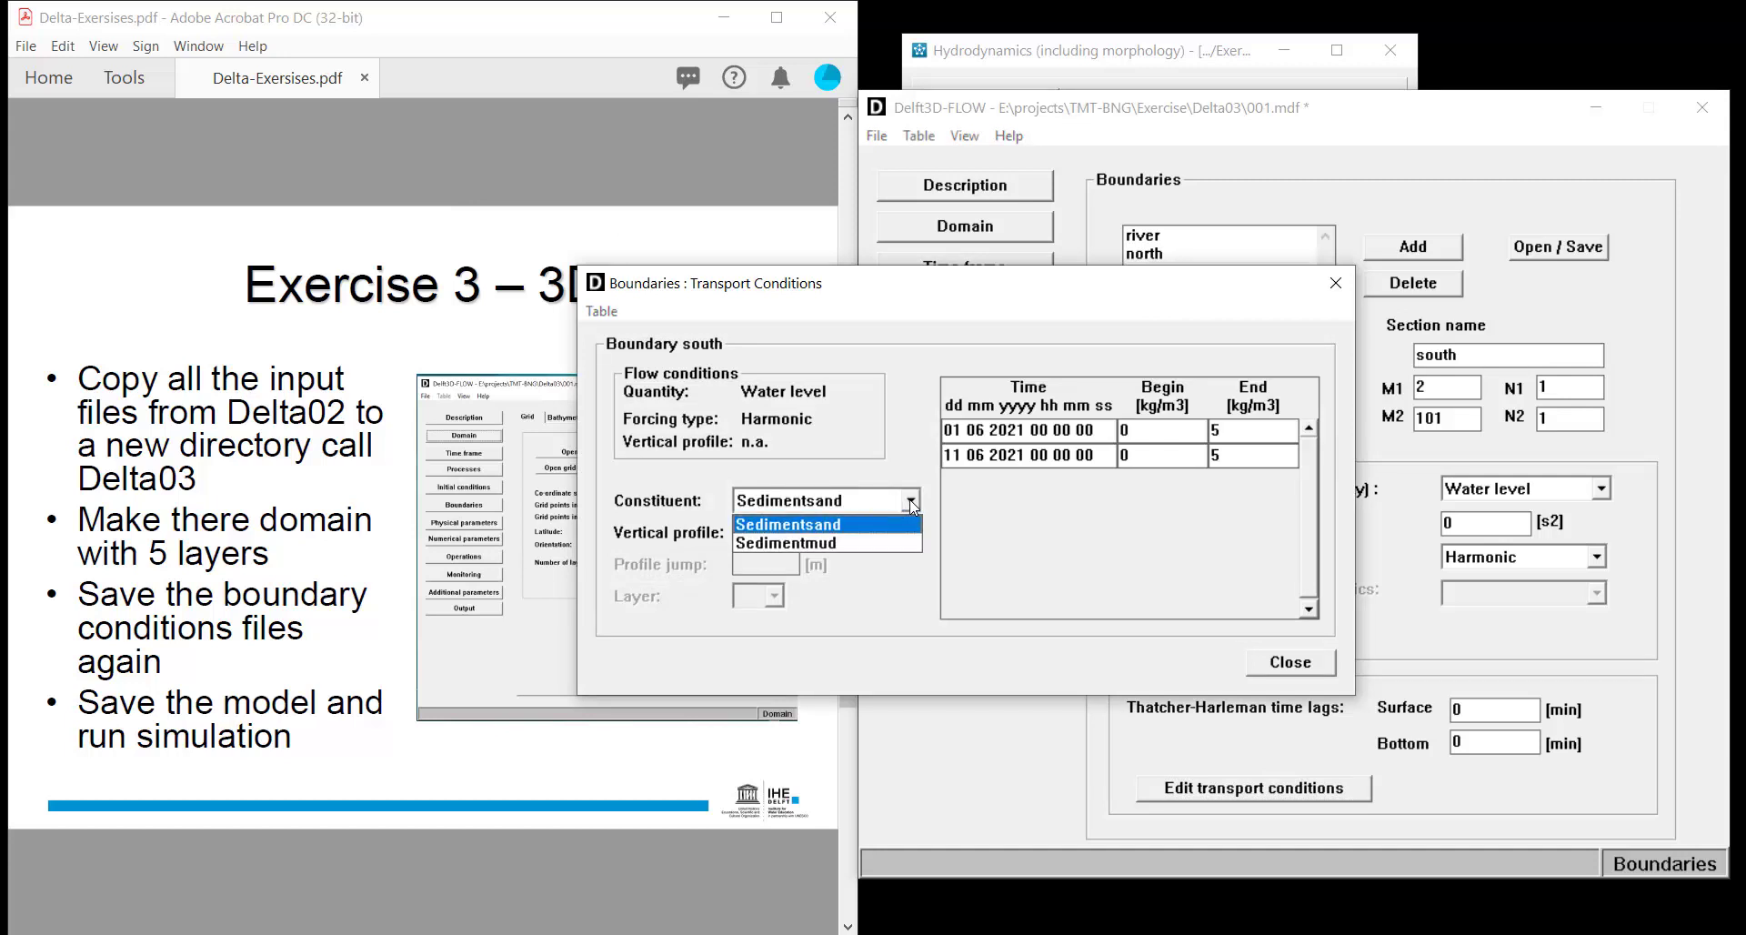
left_click(893, 542)
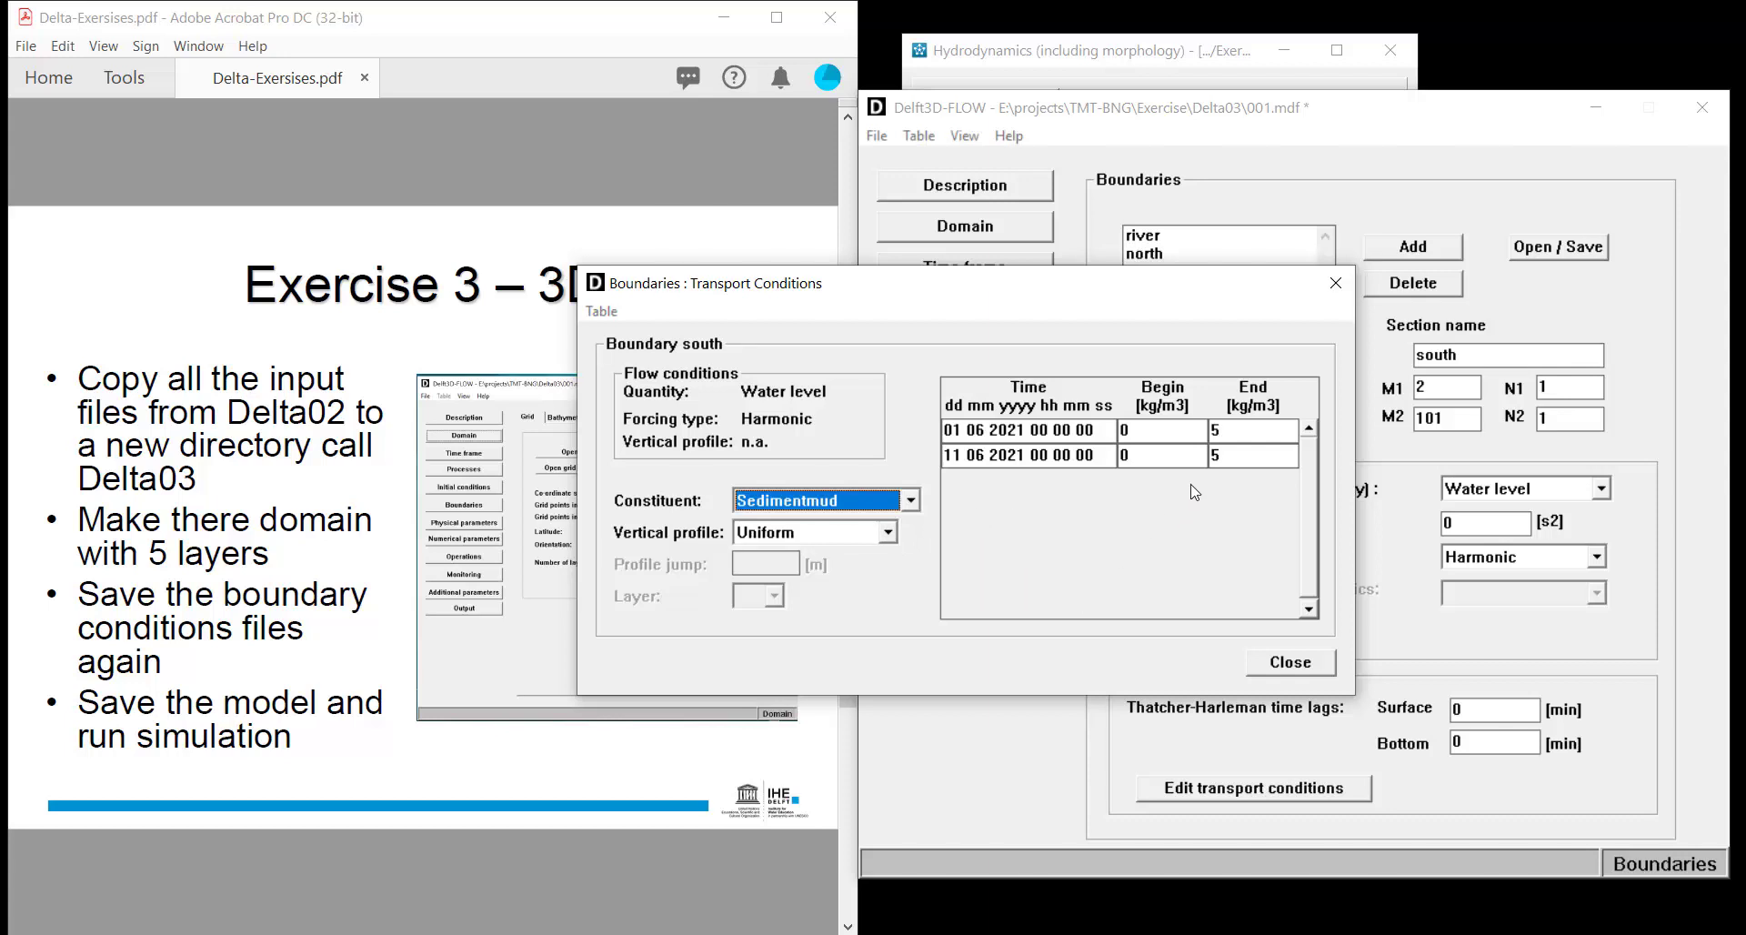
left_click(1235, 435)
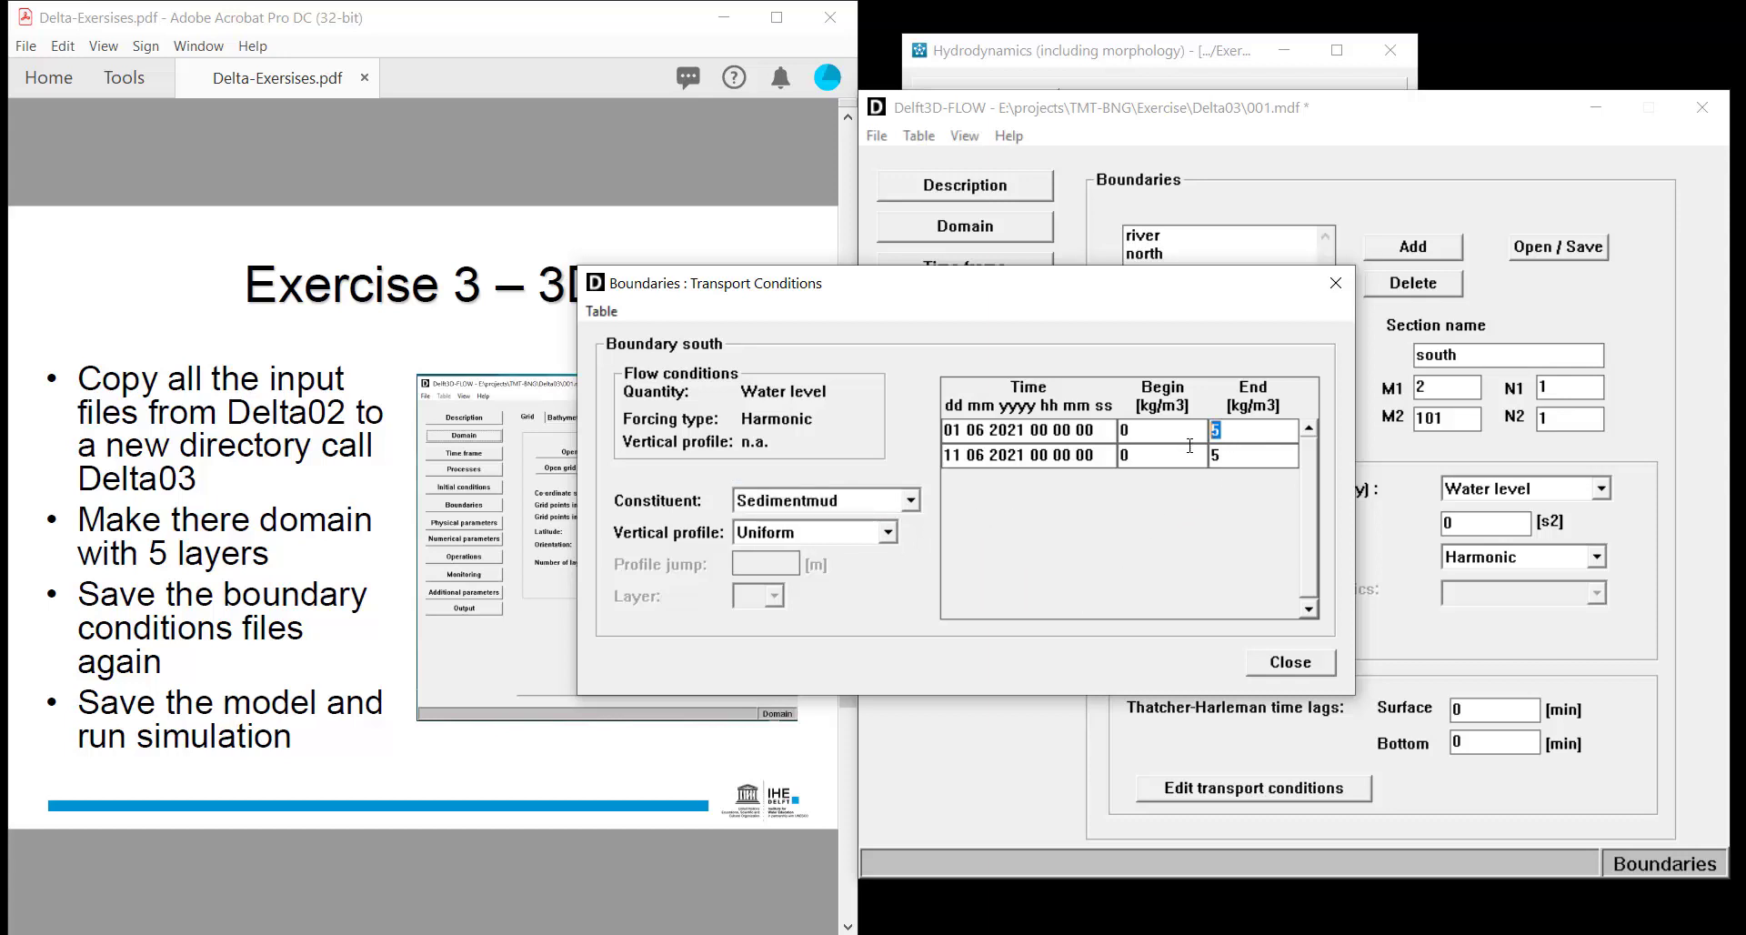
type("0")
left_click(1219, 453)
type("0")
left_click(1300, 665)
Set the west boundary's Sedimentmud End concentrations to 0 kg/m3 at both times
left_click(1196, 272)
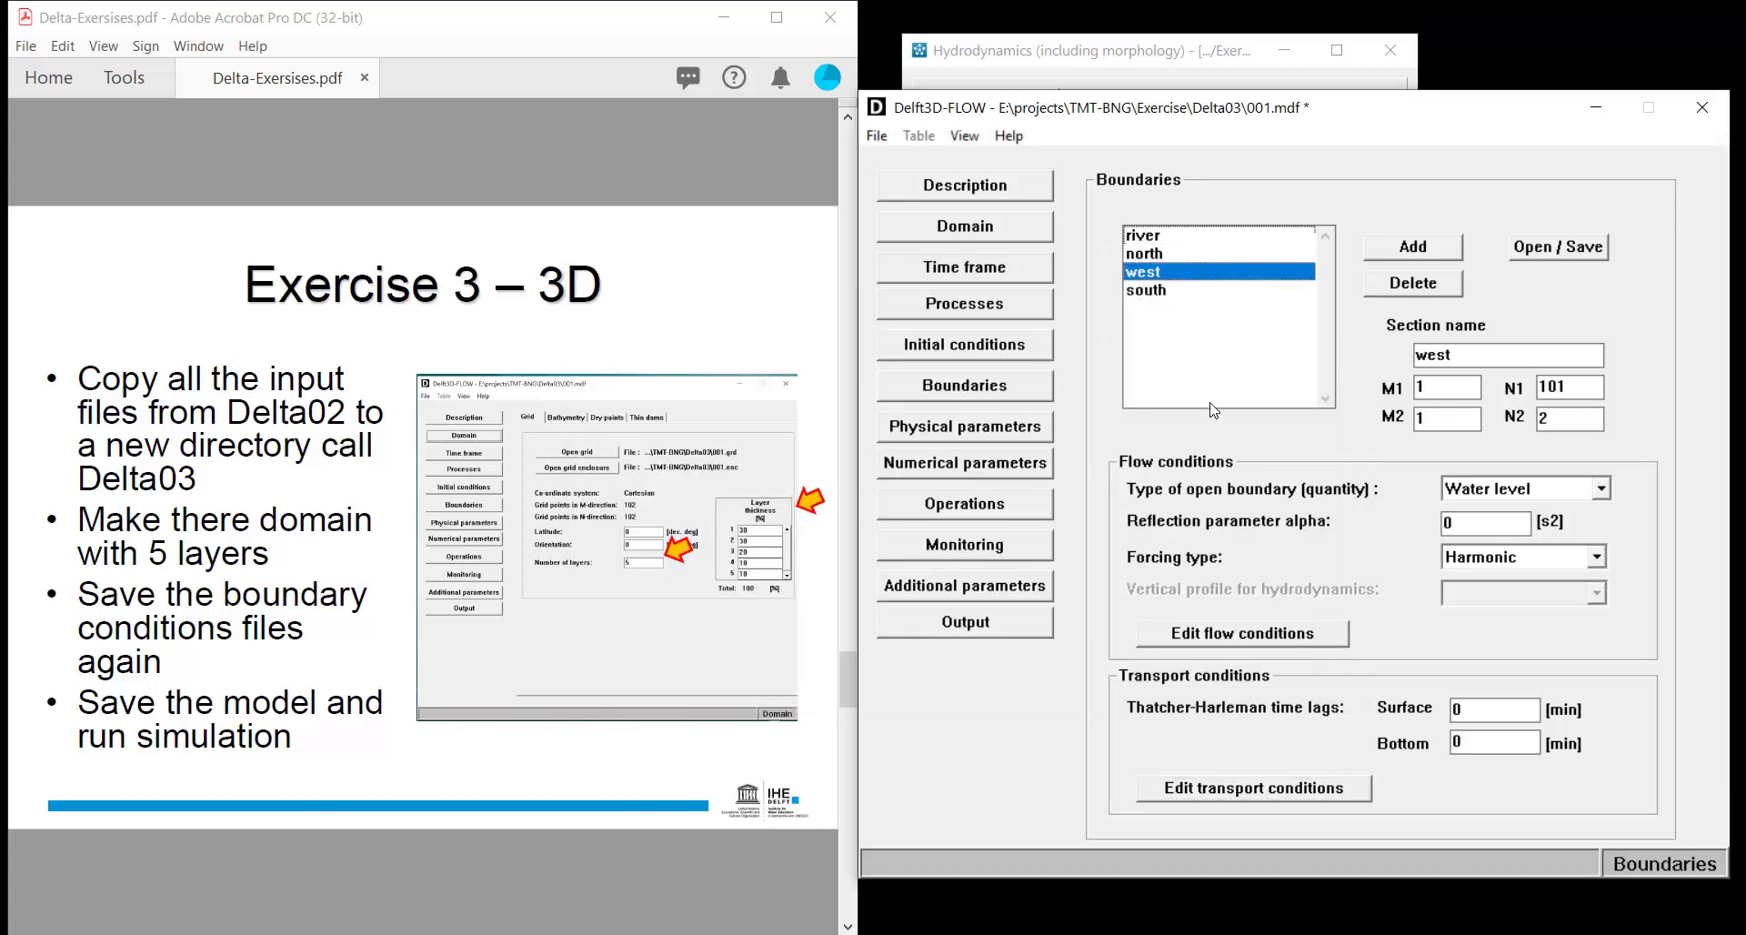
left_click(1282, 787)
left_click(1241, 455)
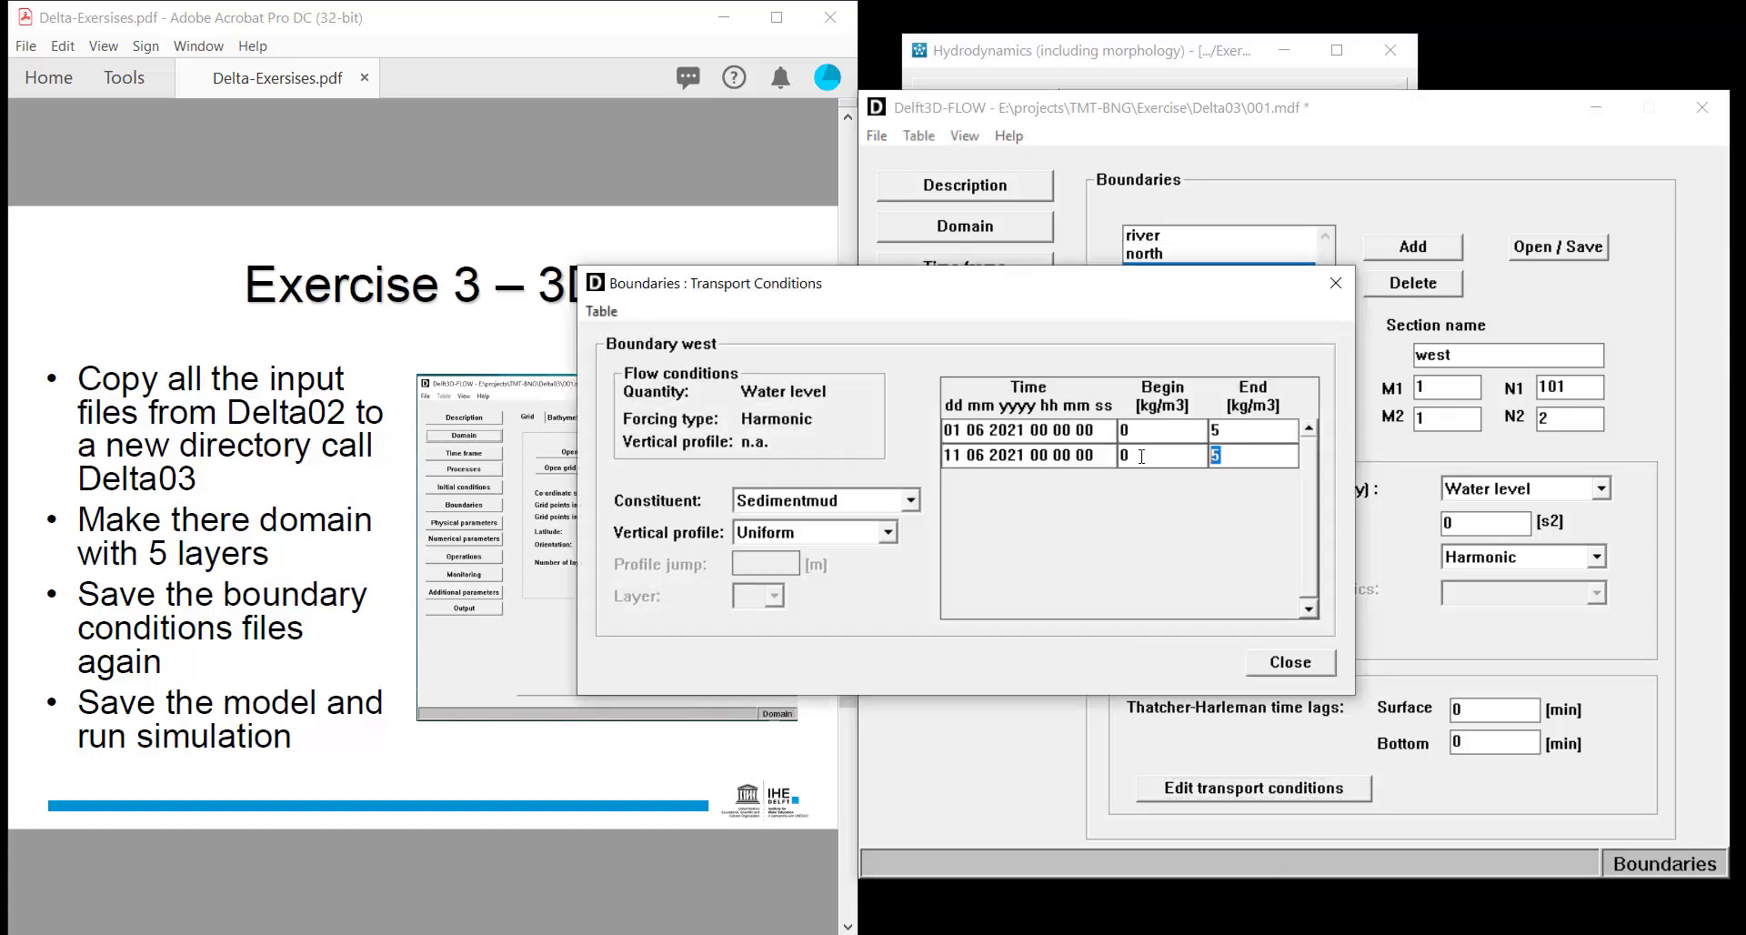
type("0")
left_click(1218, 429)
type("0")
left_click(1290, 662)
Set the north boundary's Sedimentmud End concentrations to 0 kg/m3 at both times
left_click(1209, 254)
left_click(1273, 788)
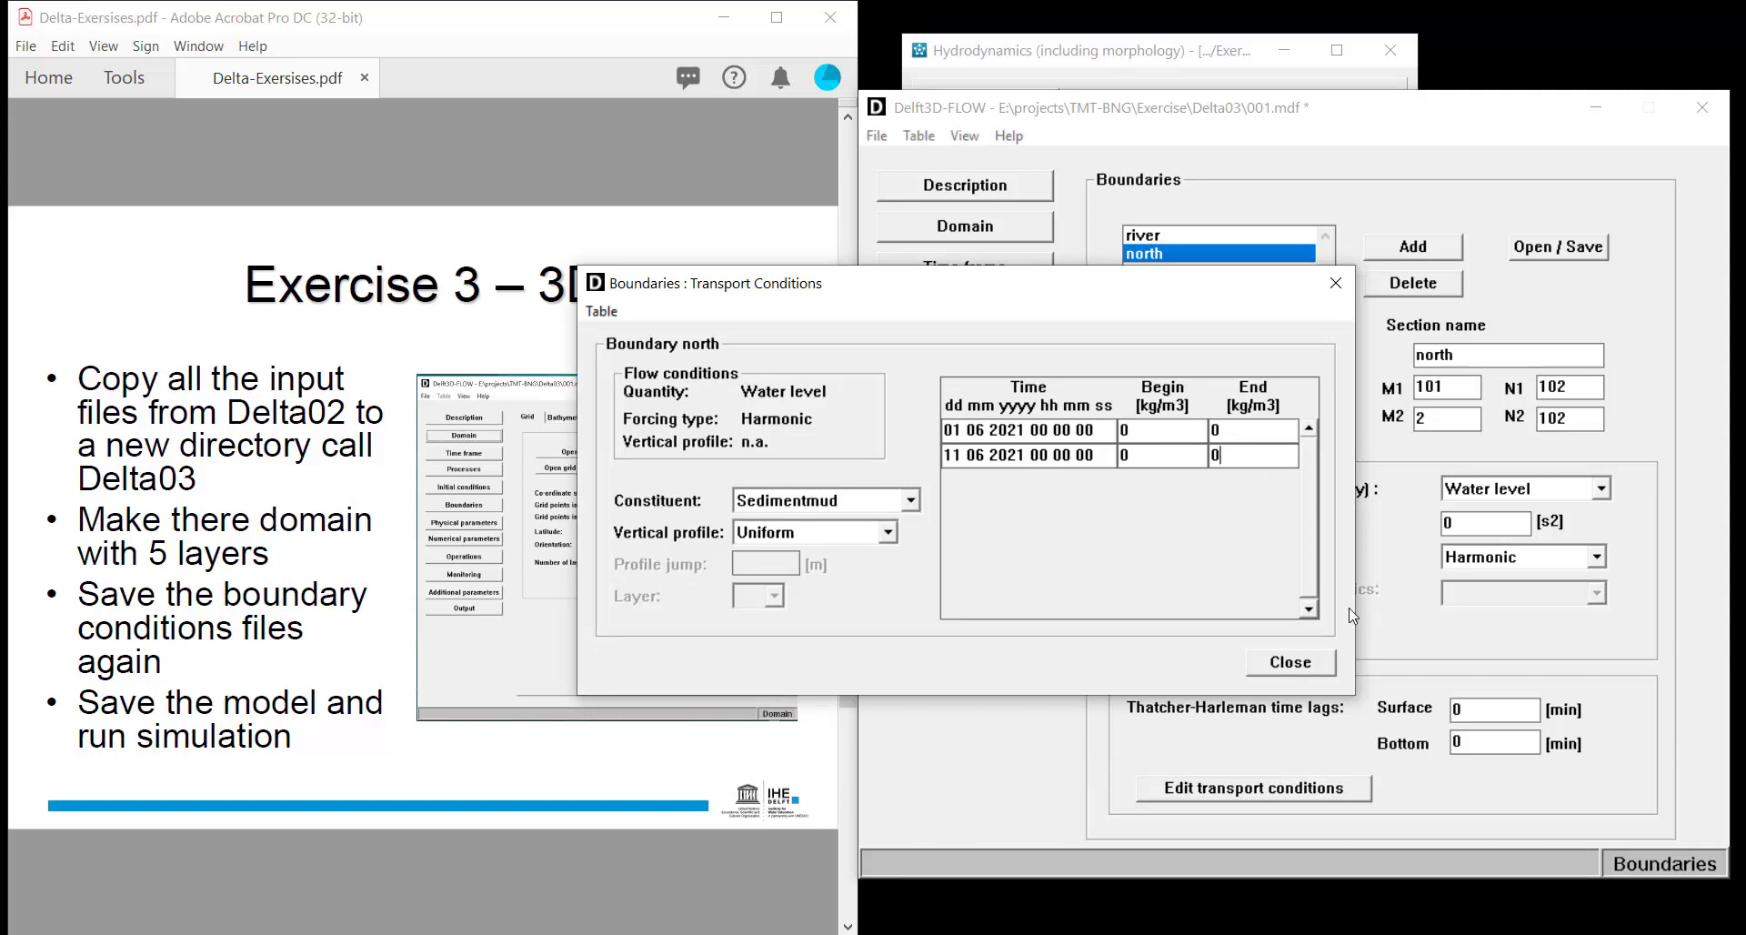
left_click(1315, 670)
Set the river boundary's Sedimentmud Begin and End concentrations to 0.2 kg/m3 at both times
left_click(1210, 239)
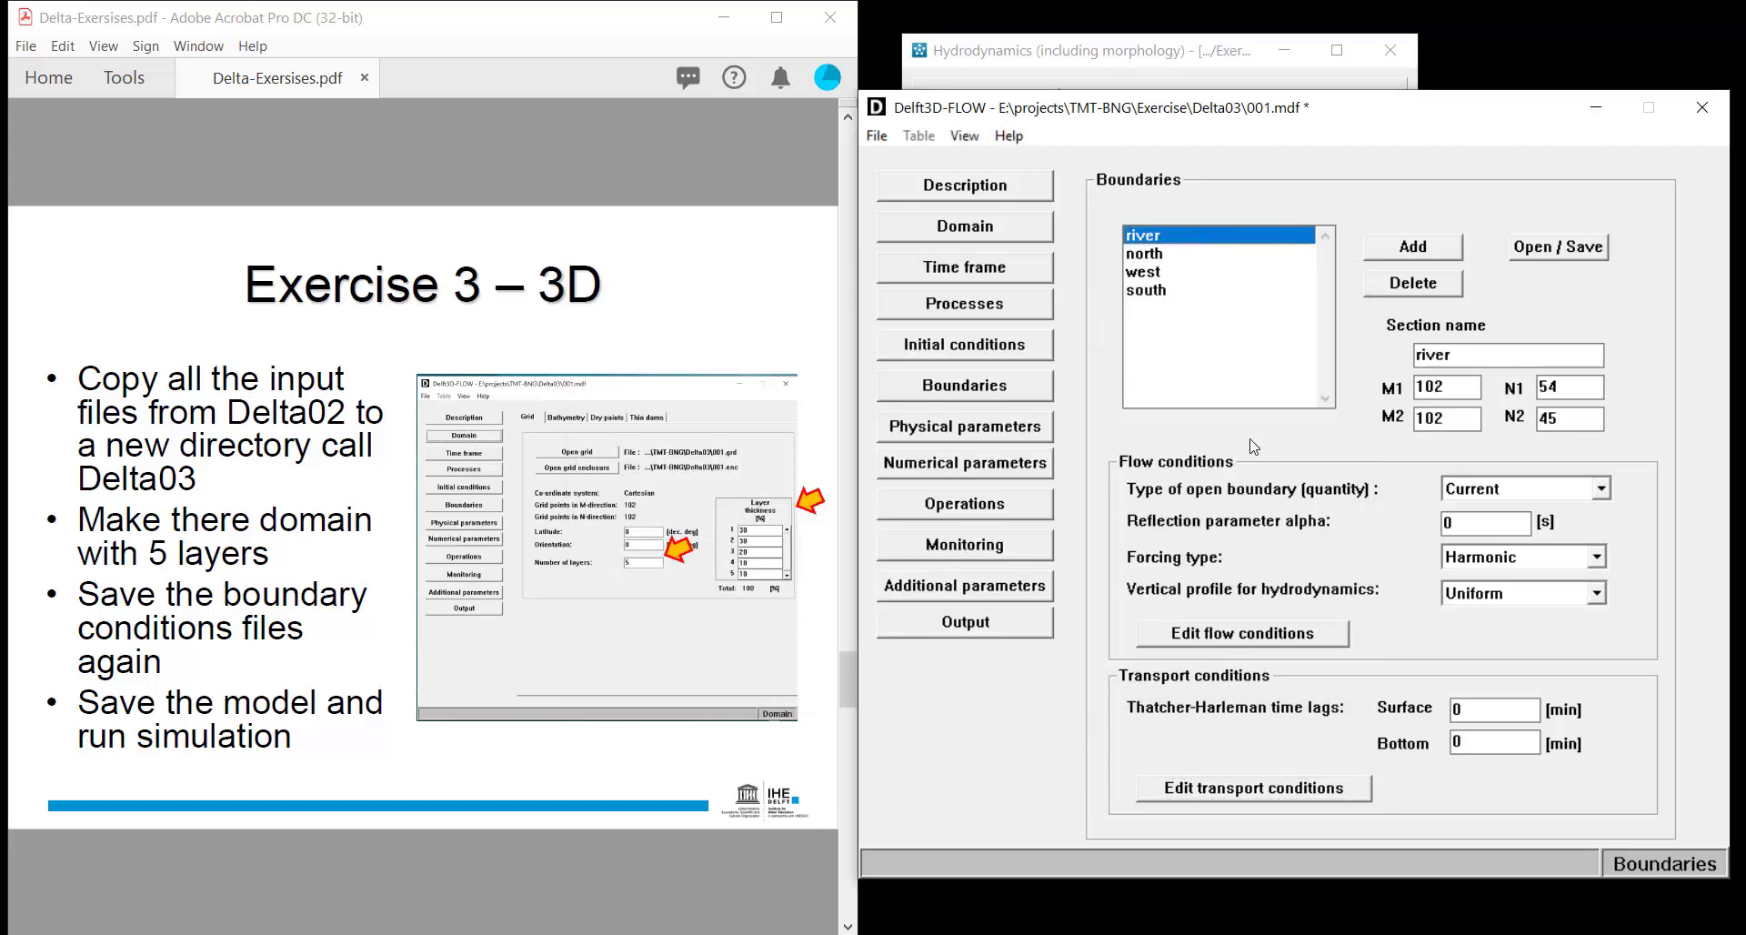
left_click(1291, 794)
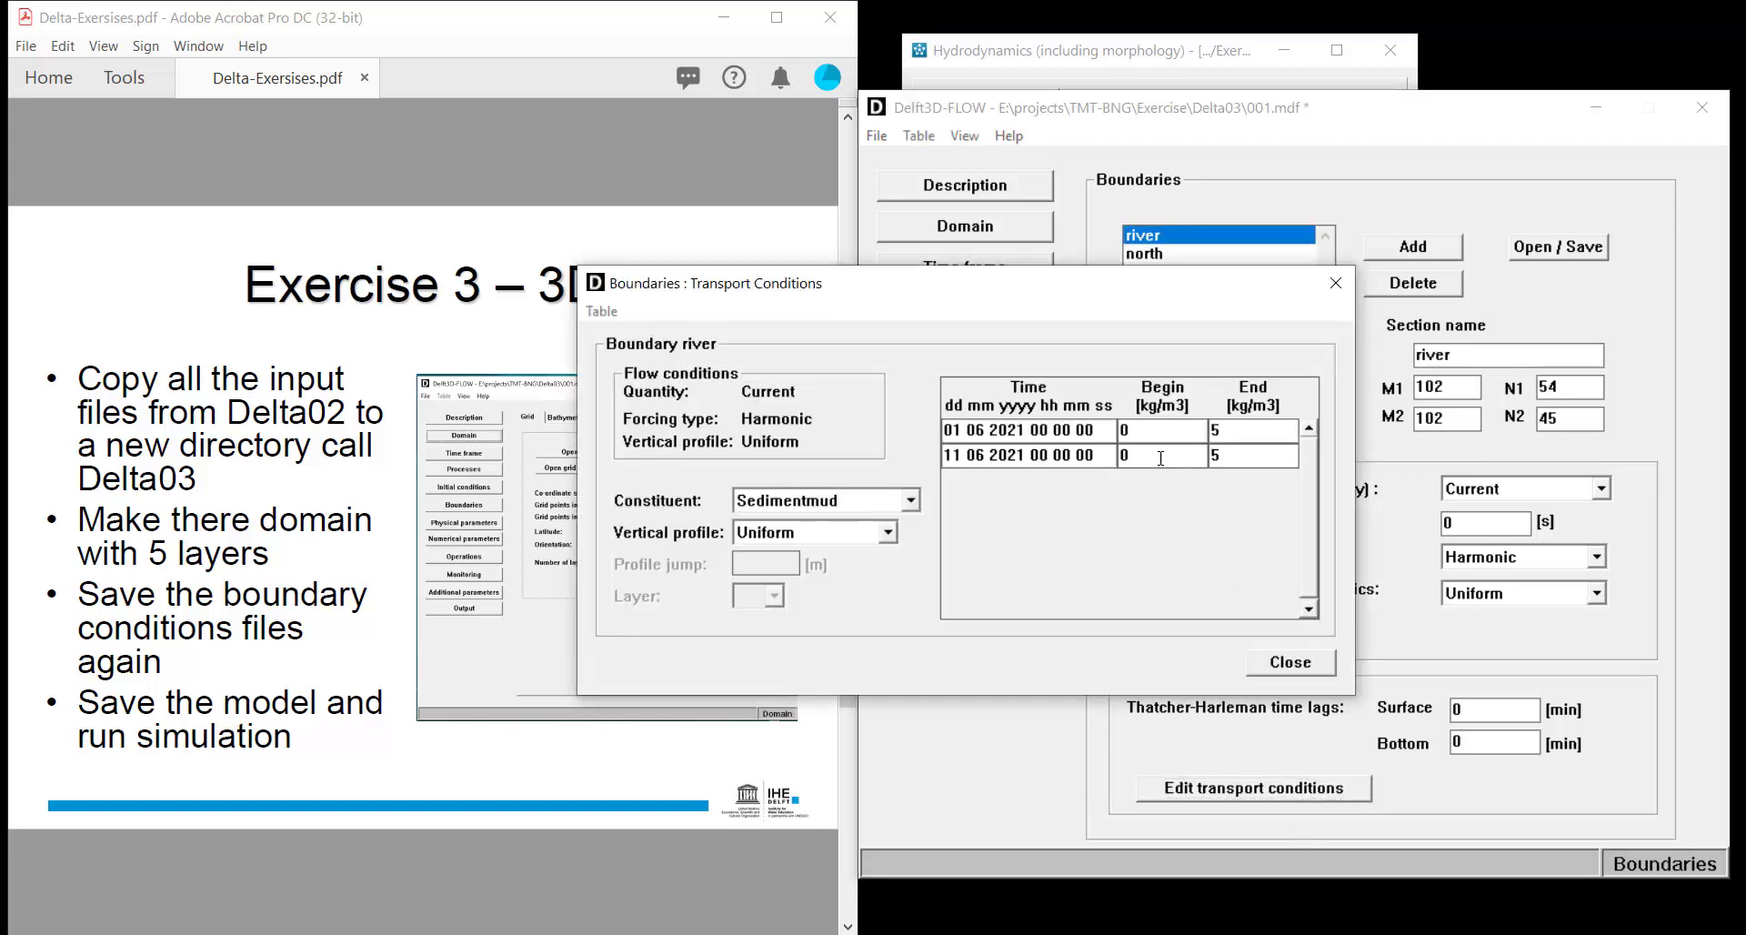
left_click(1138, 431)
type(".2.2")
double_click(1214, 430)
type("0.2")
double_click(1240, 458)
type("0.2")
Choose the Uniform vertical profile for Sedimentmud at the river boundary and close its transport conditions
left_click_drag(1064, 289, 1334, 314)
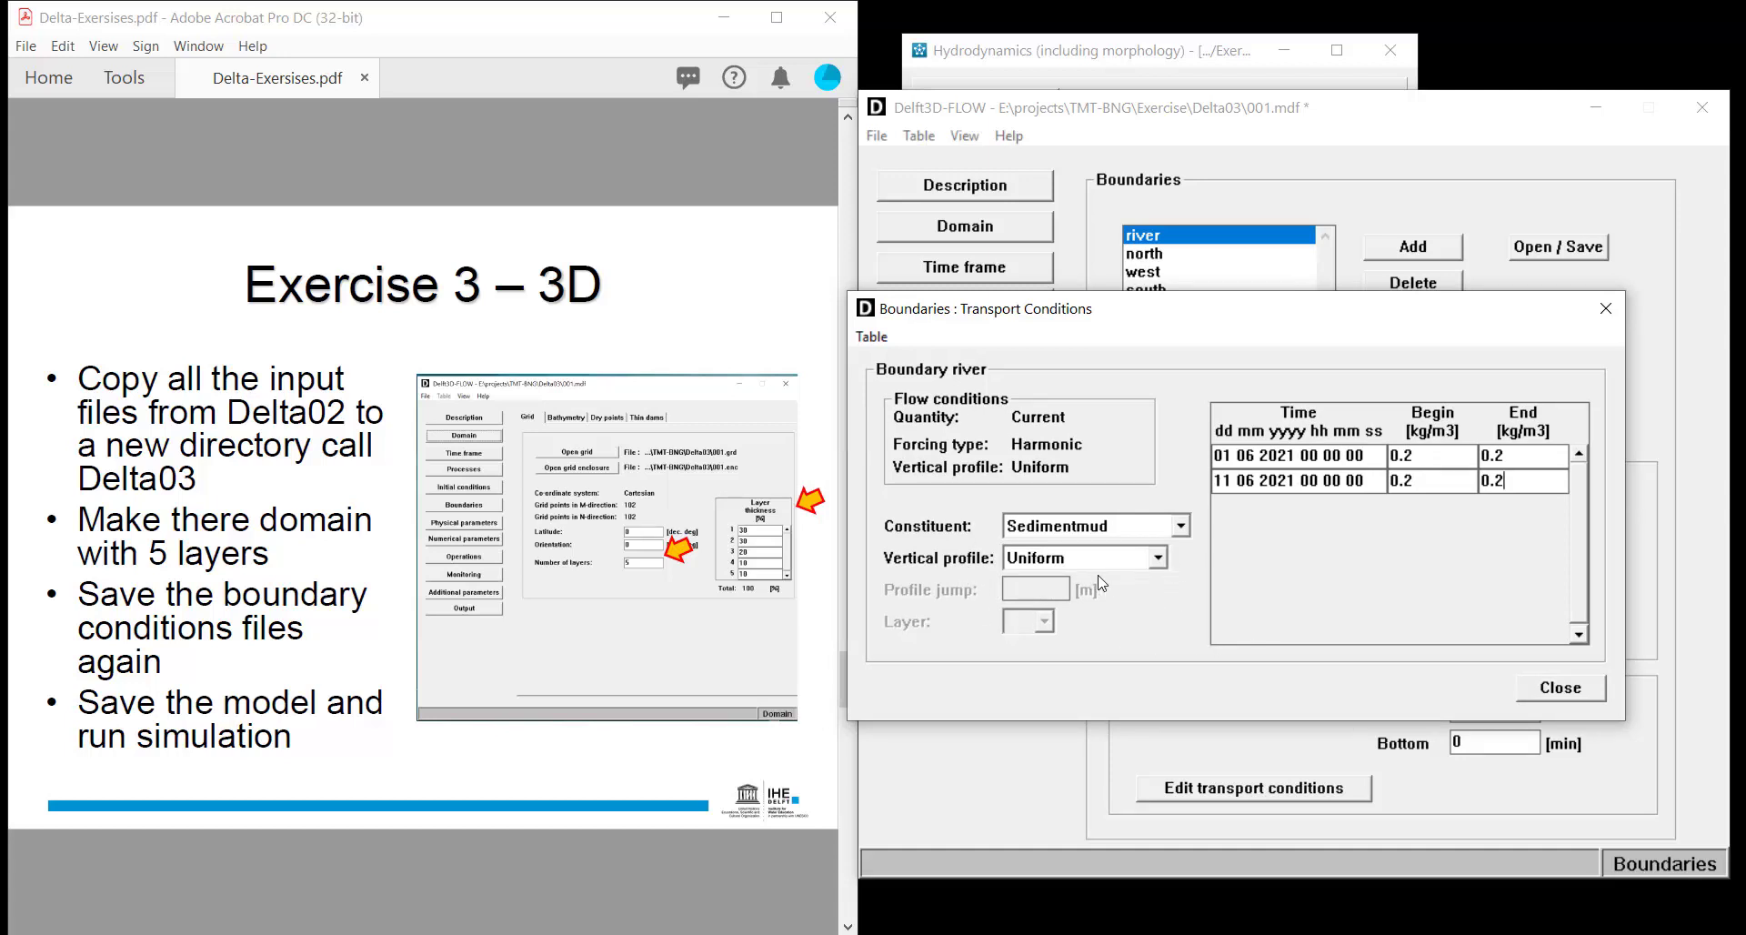
left_click(1158, 558)
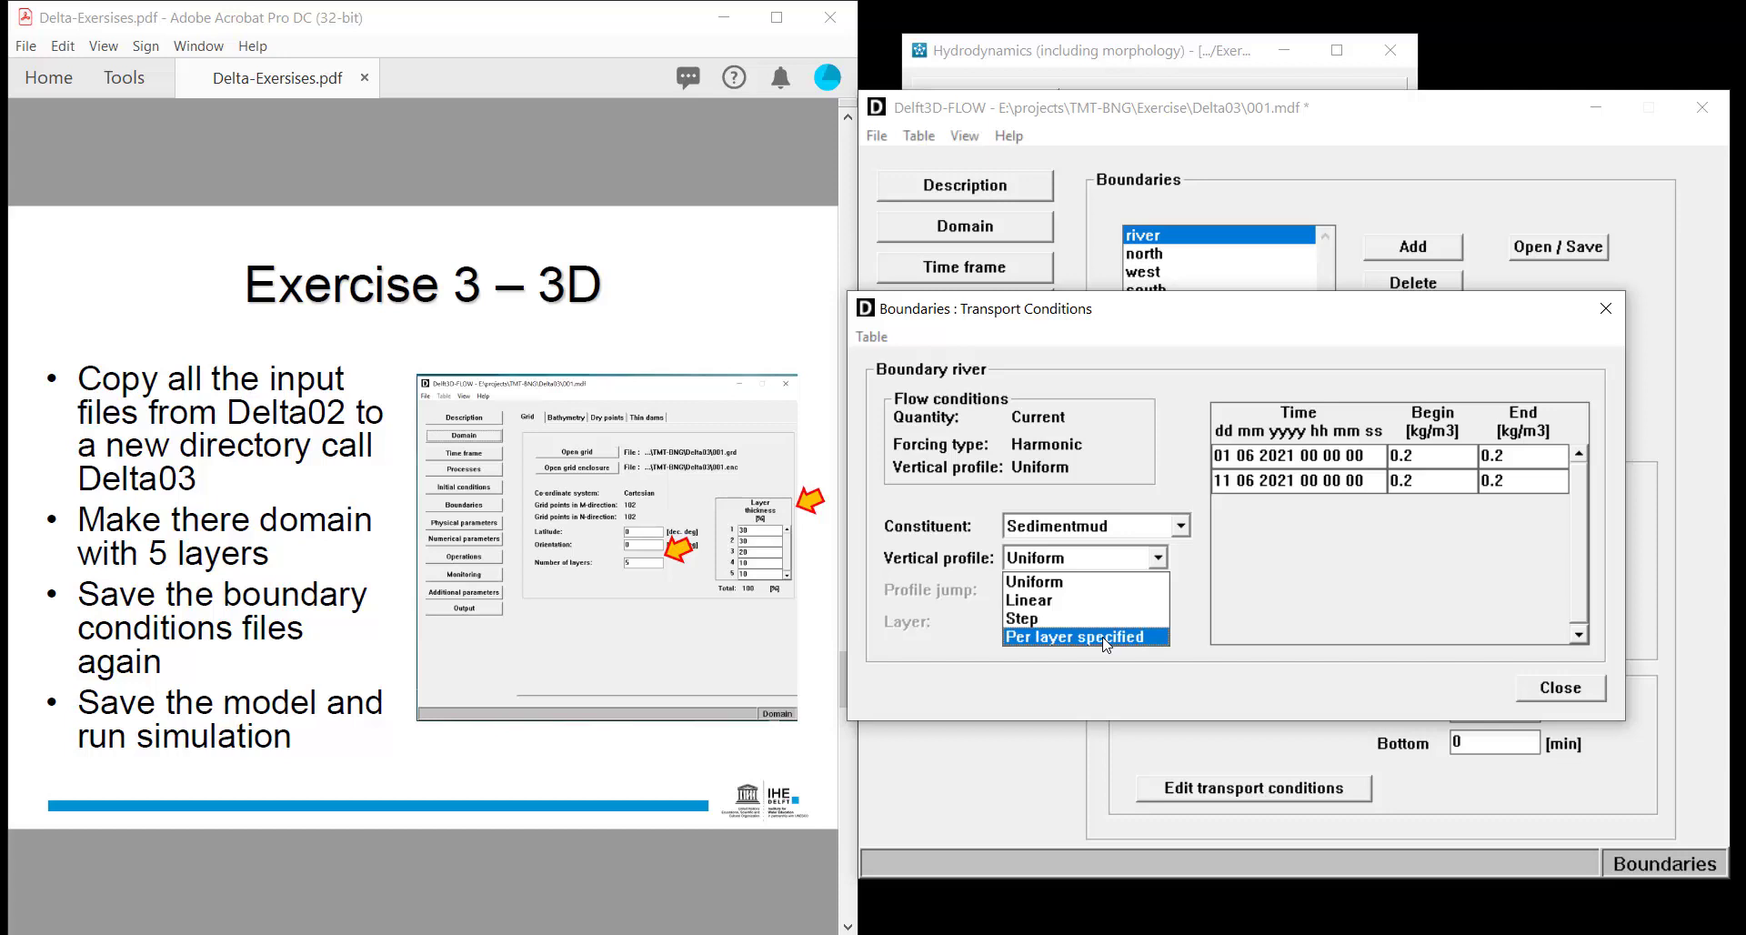
left_click(1082, 581)
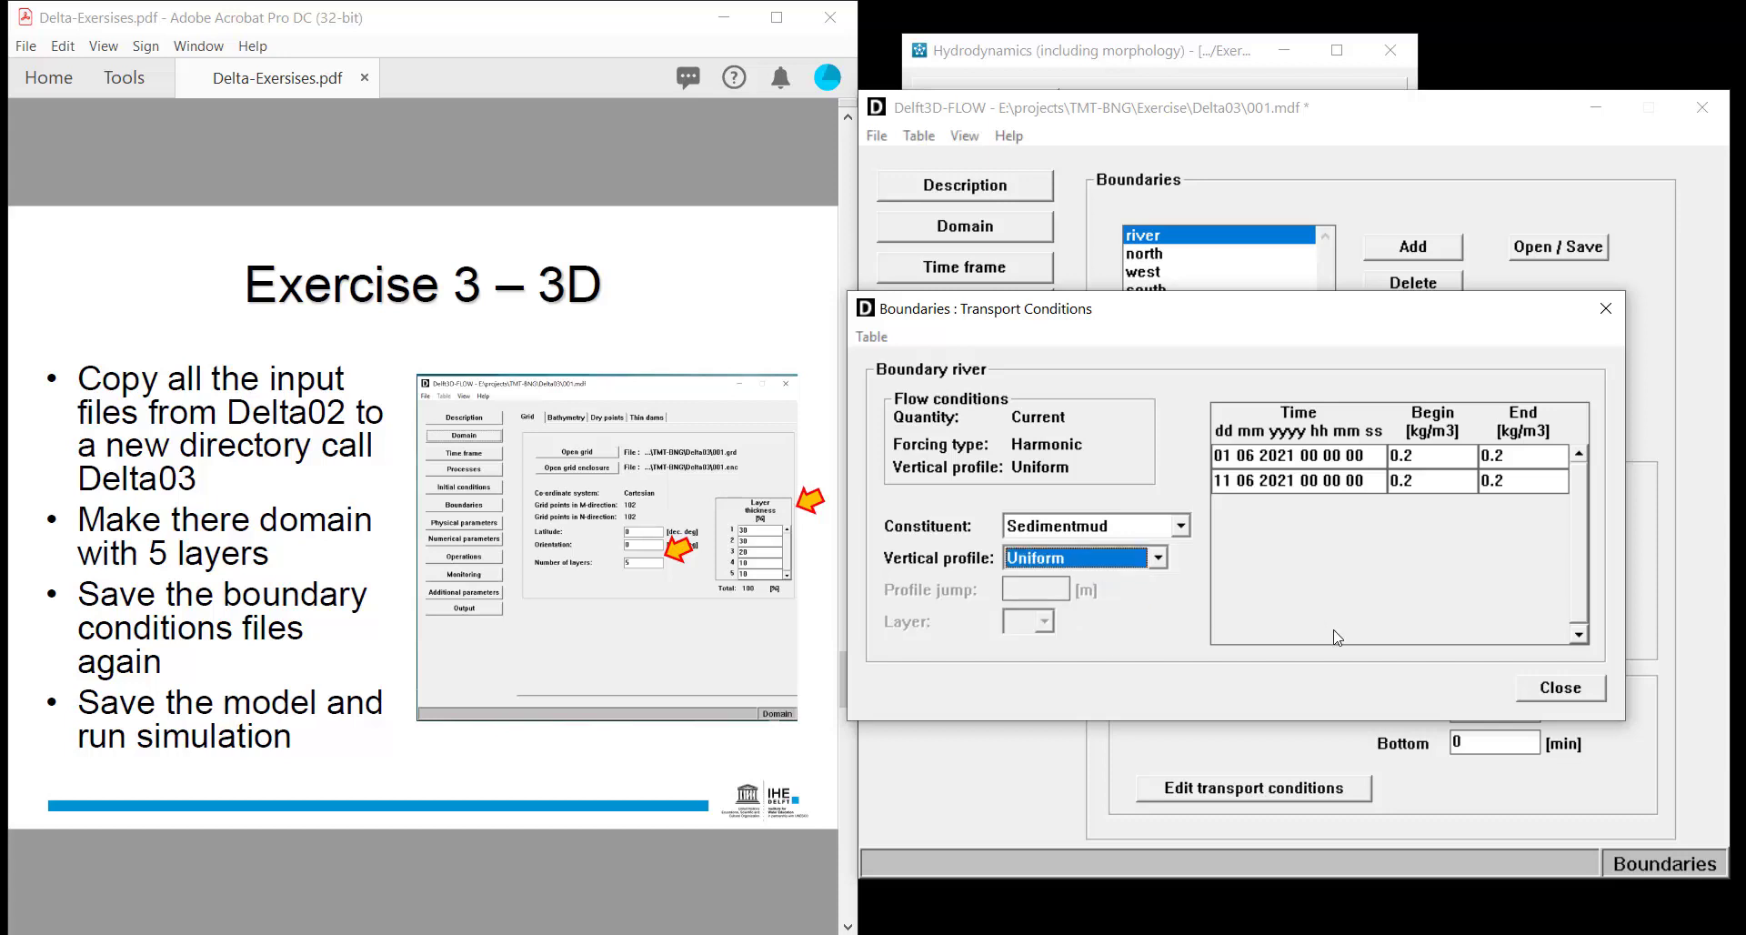
left_click(1562, 693)
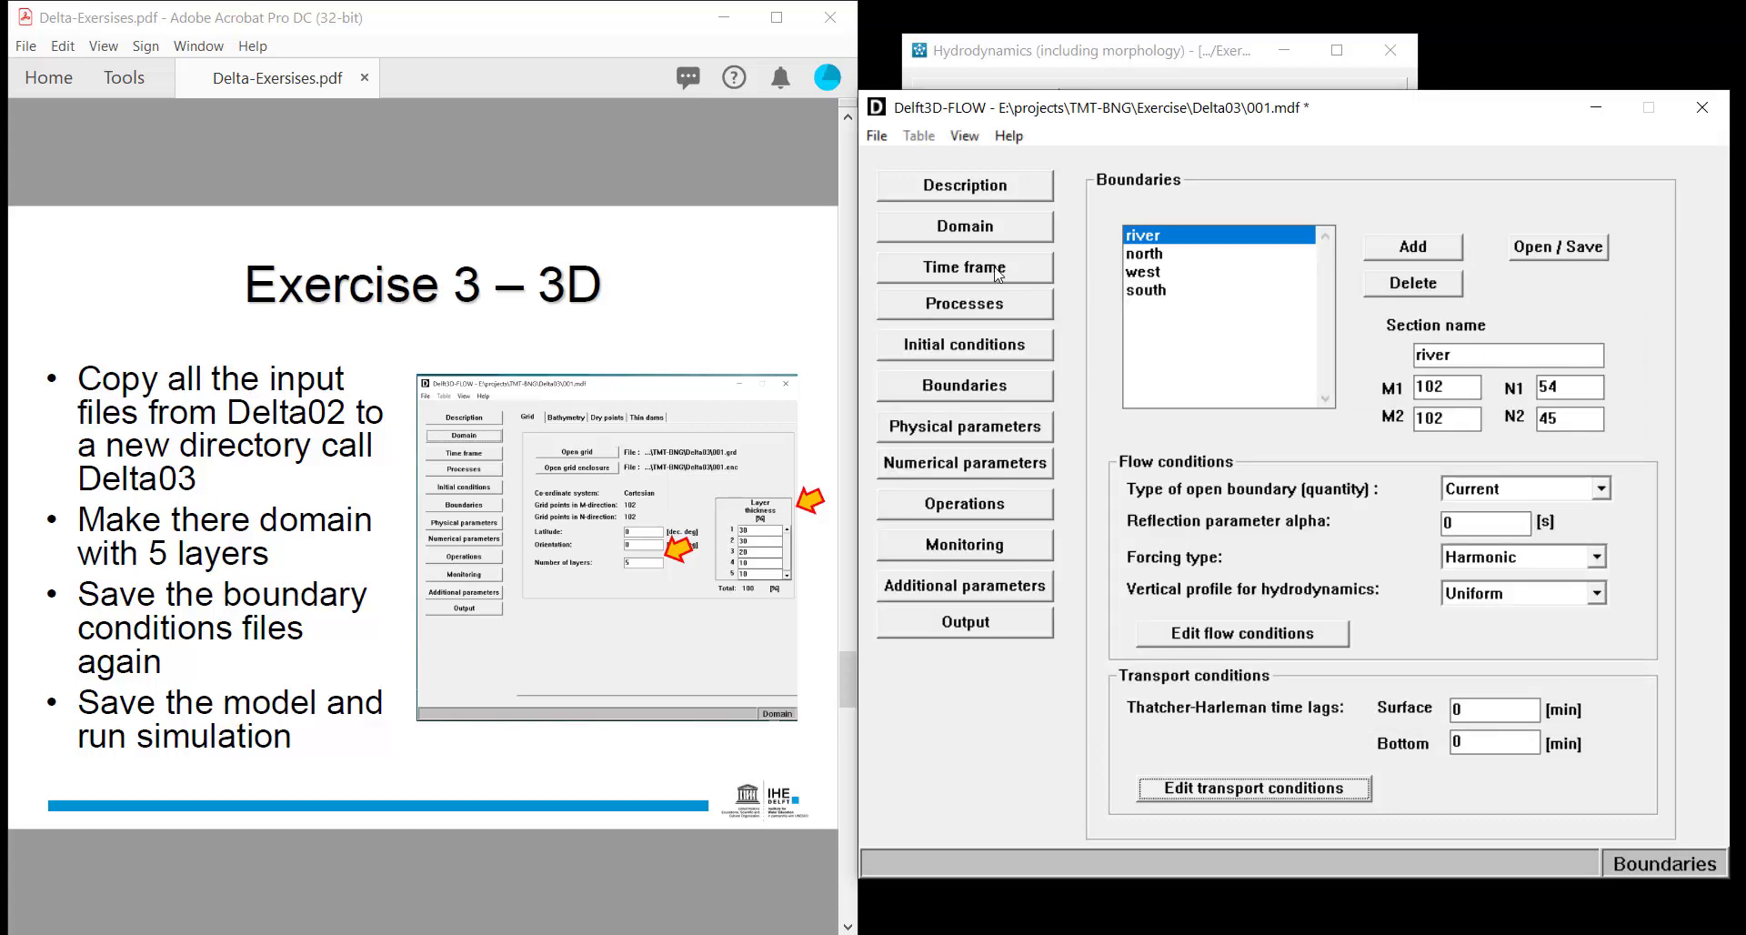
Save the whole model, including the boundary condition files and the MDF file
left_click(876, 135)
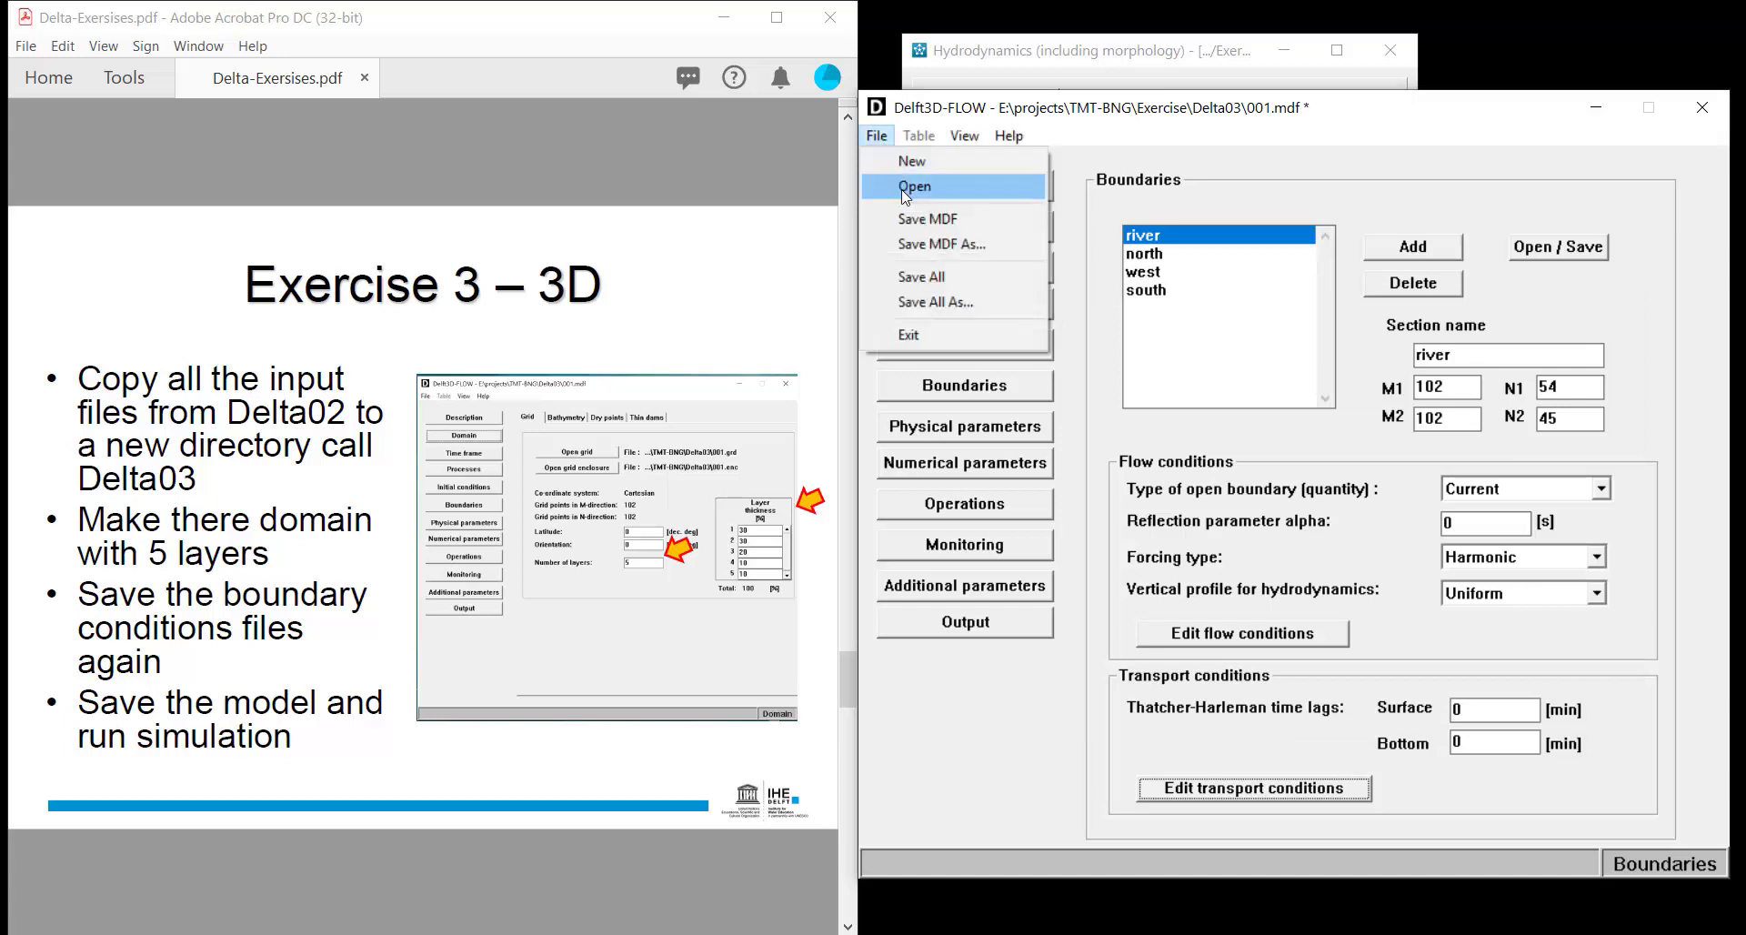
left_click(946, 276)
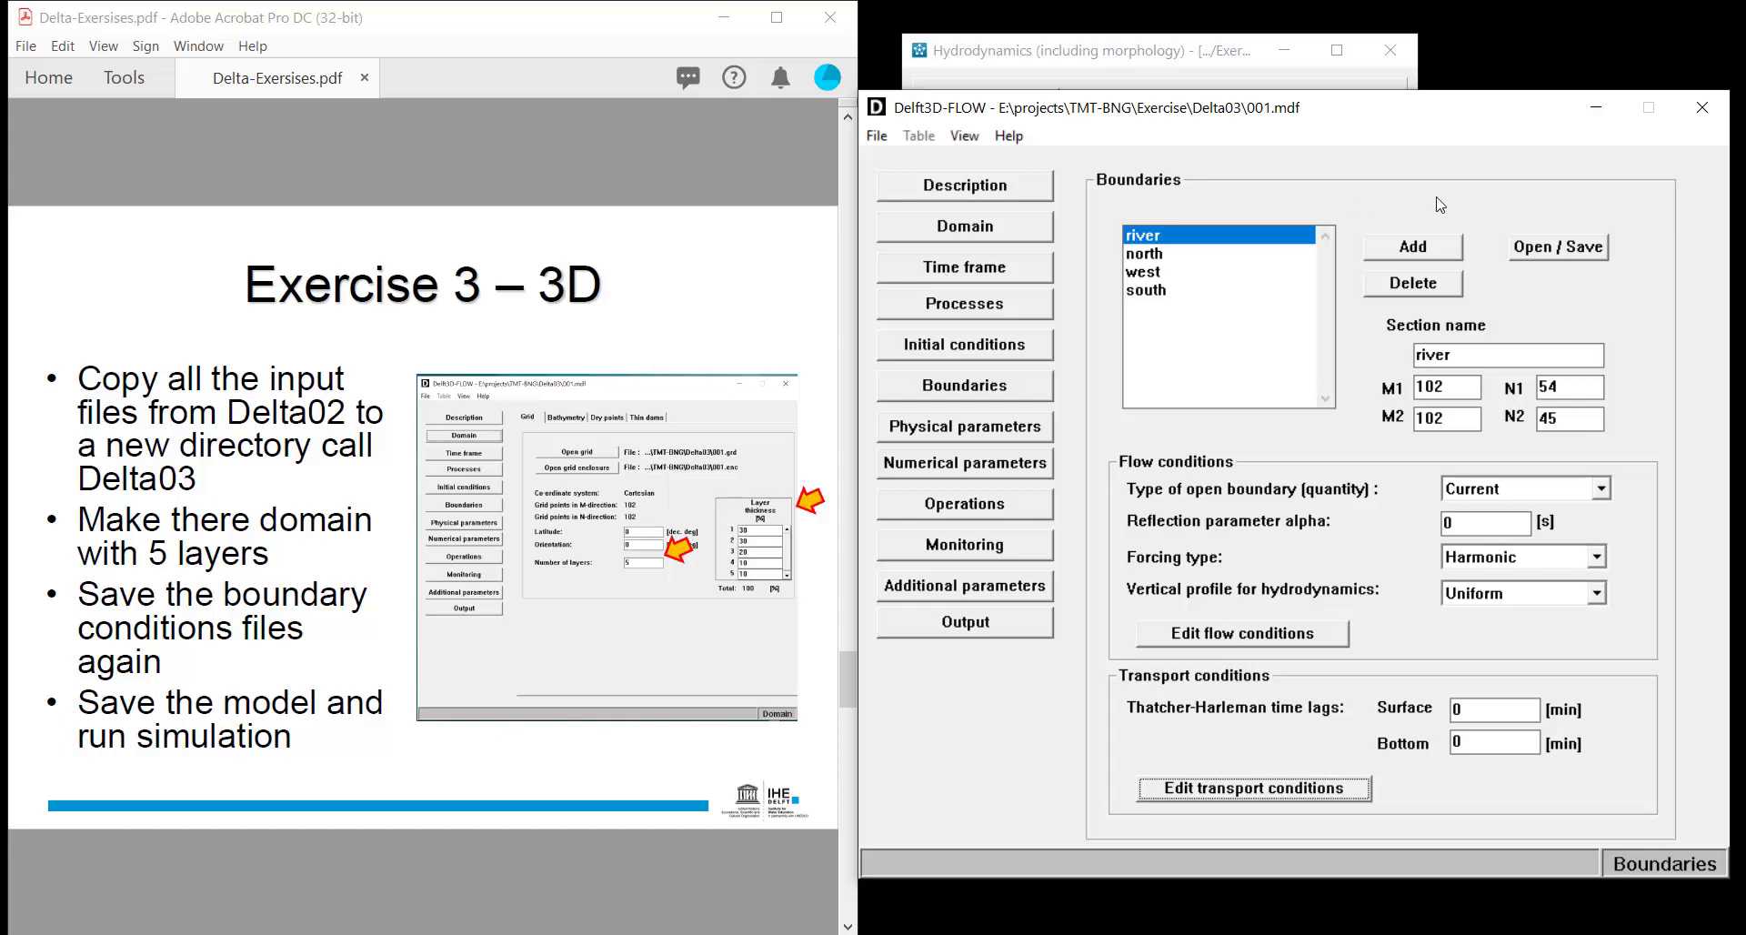
Close the flow input editor, start the single-domain FLOW simulation for Delta03 and move its progress window out of the way
left_click(1691, 114)
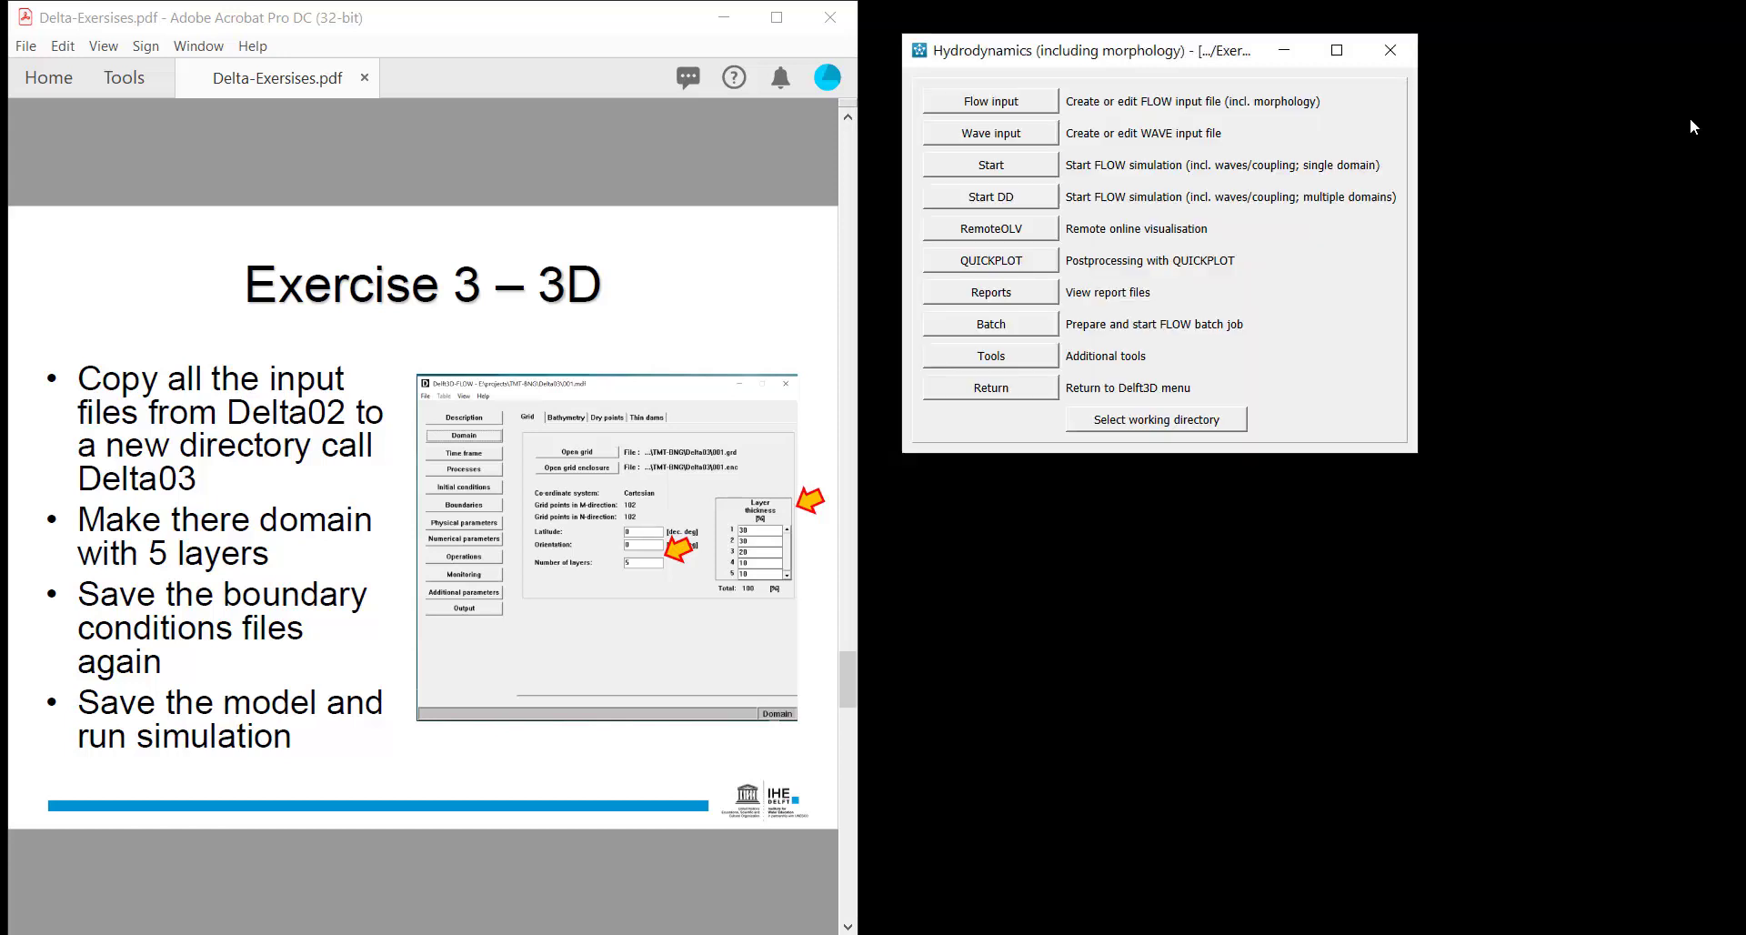
left_click(974, 173)
left_click(647, 348)
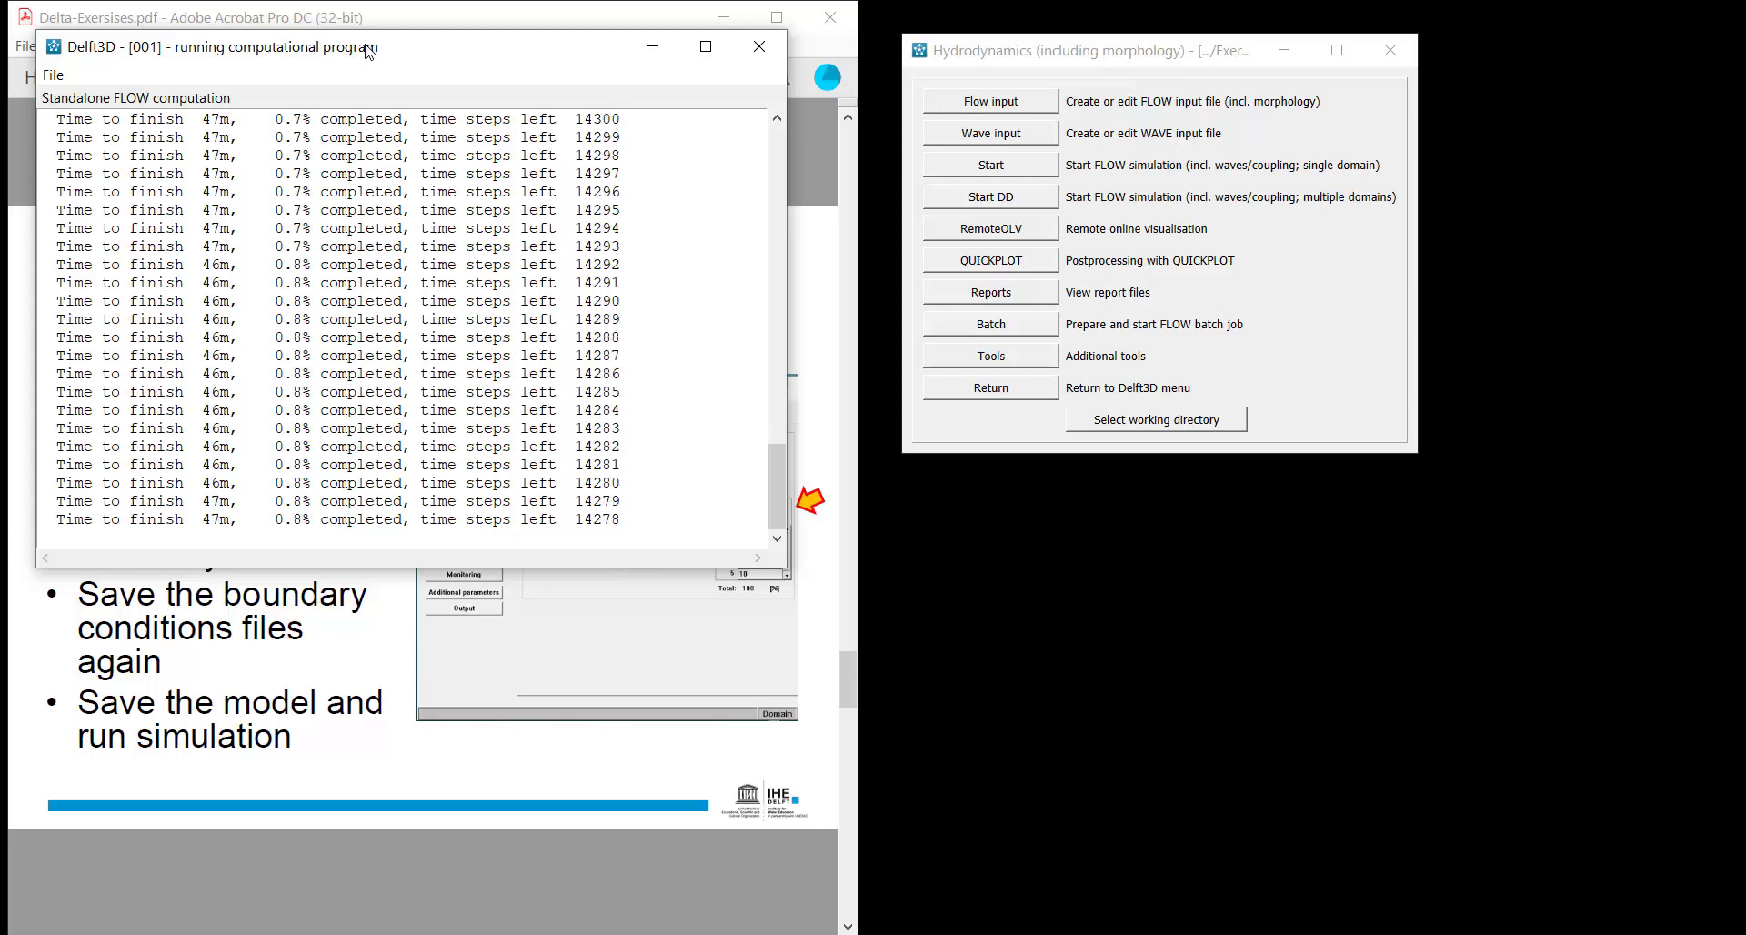
left_click_drag(376, 53, 1745, 152)
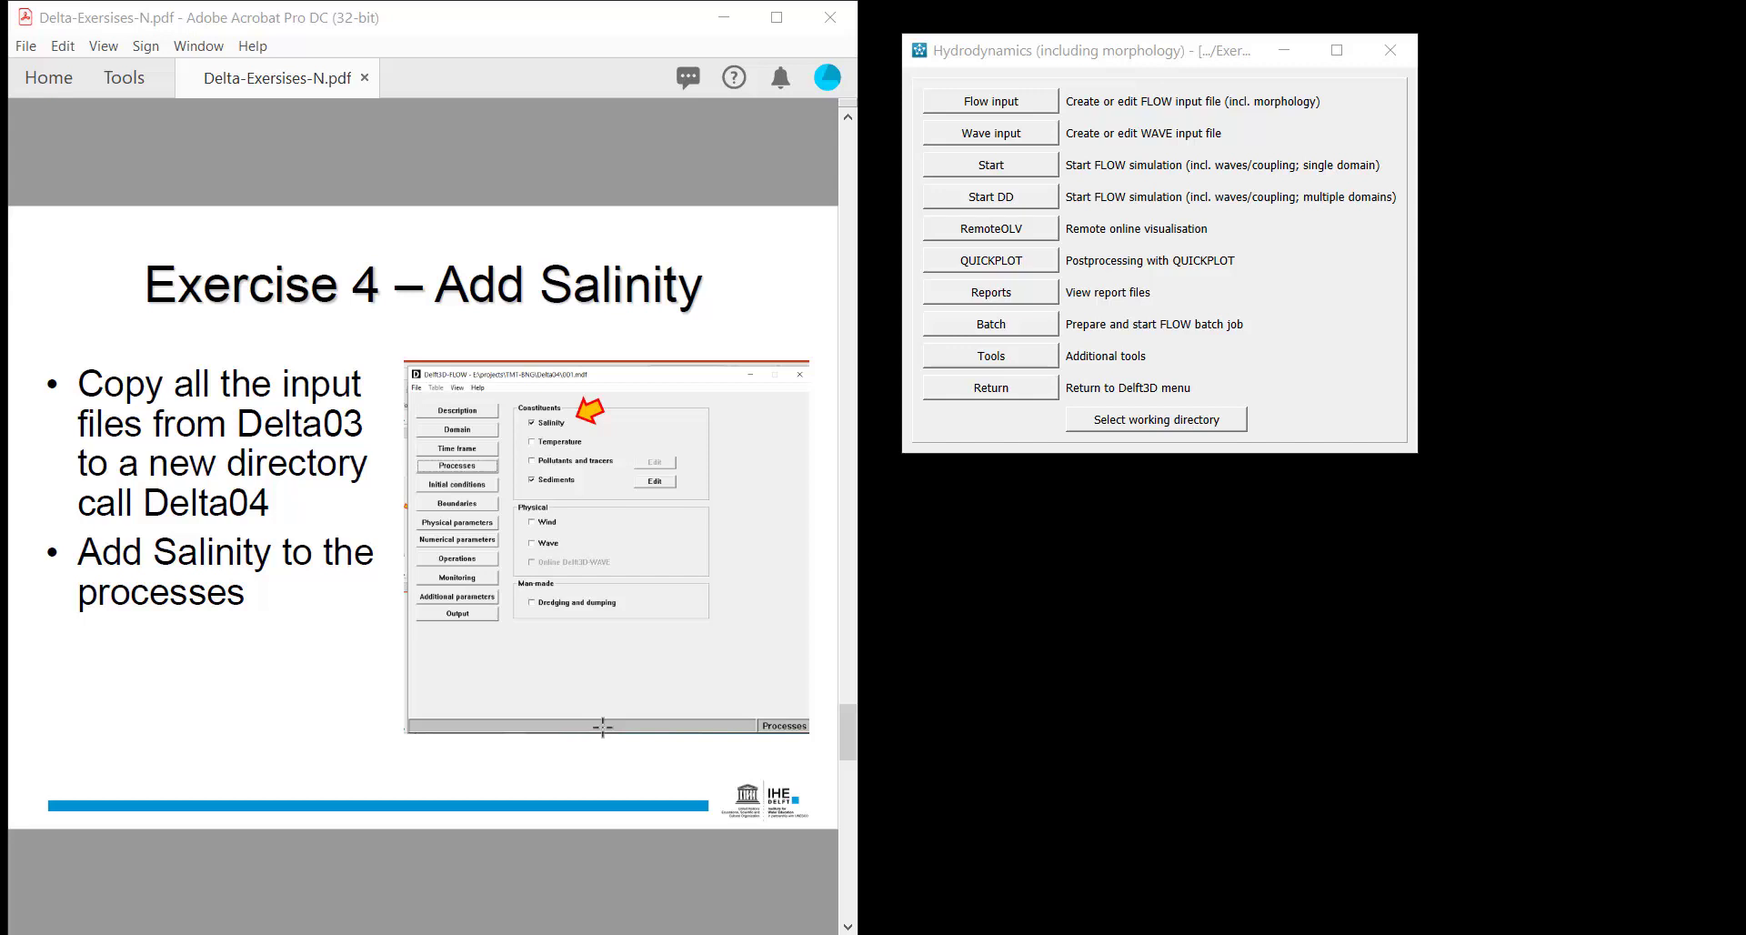
Switch to Total Commander and create a new folder named Delta04 in the TMT-BNG Exercise directory
left_click(345, 932)
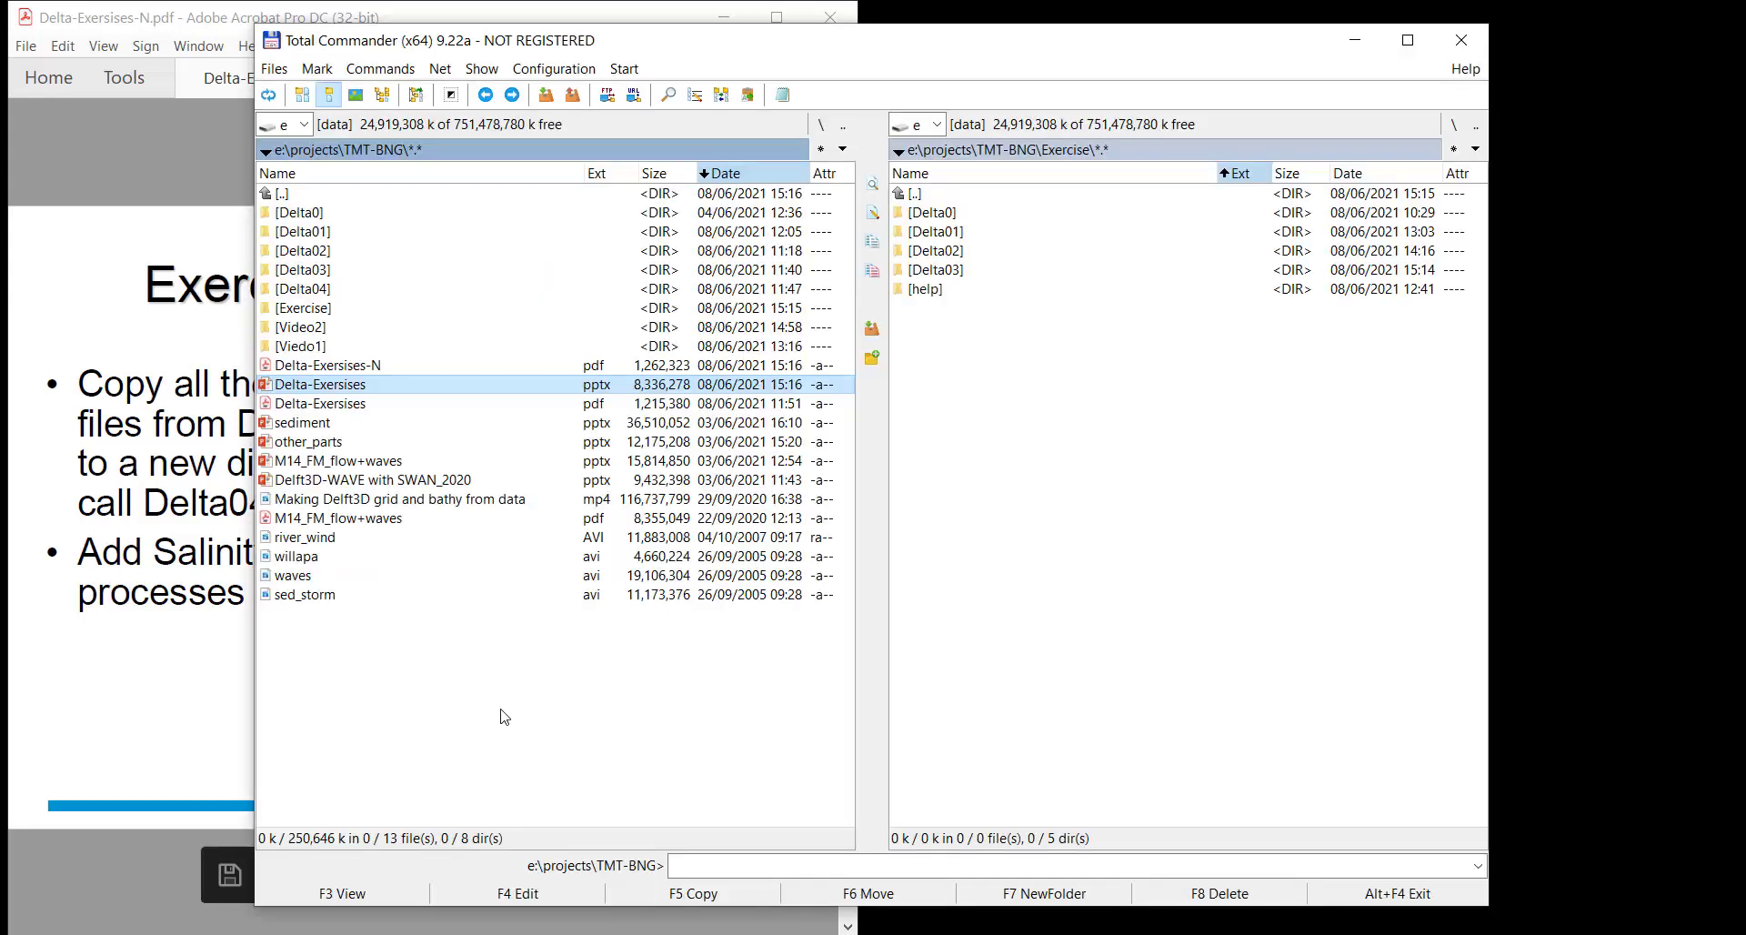
left_click(1116, 291)
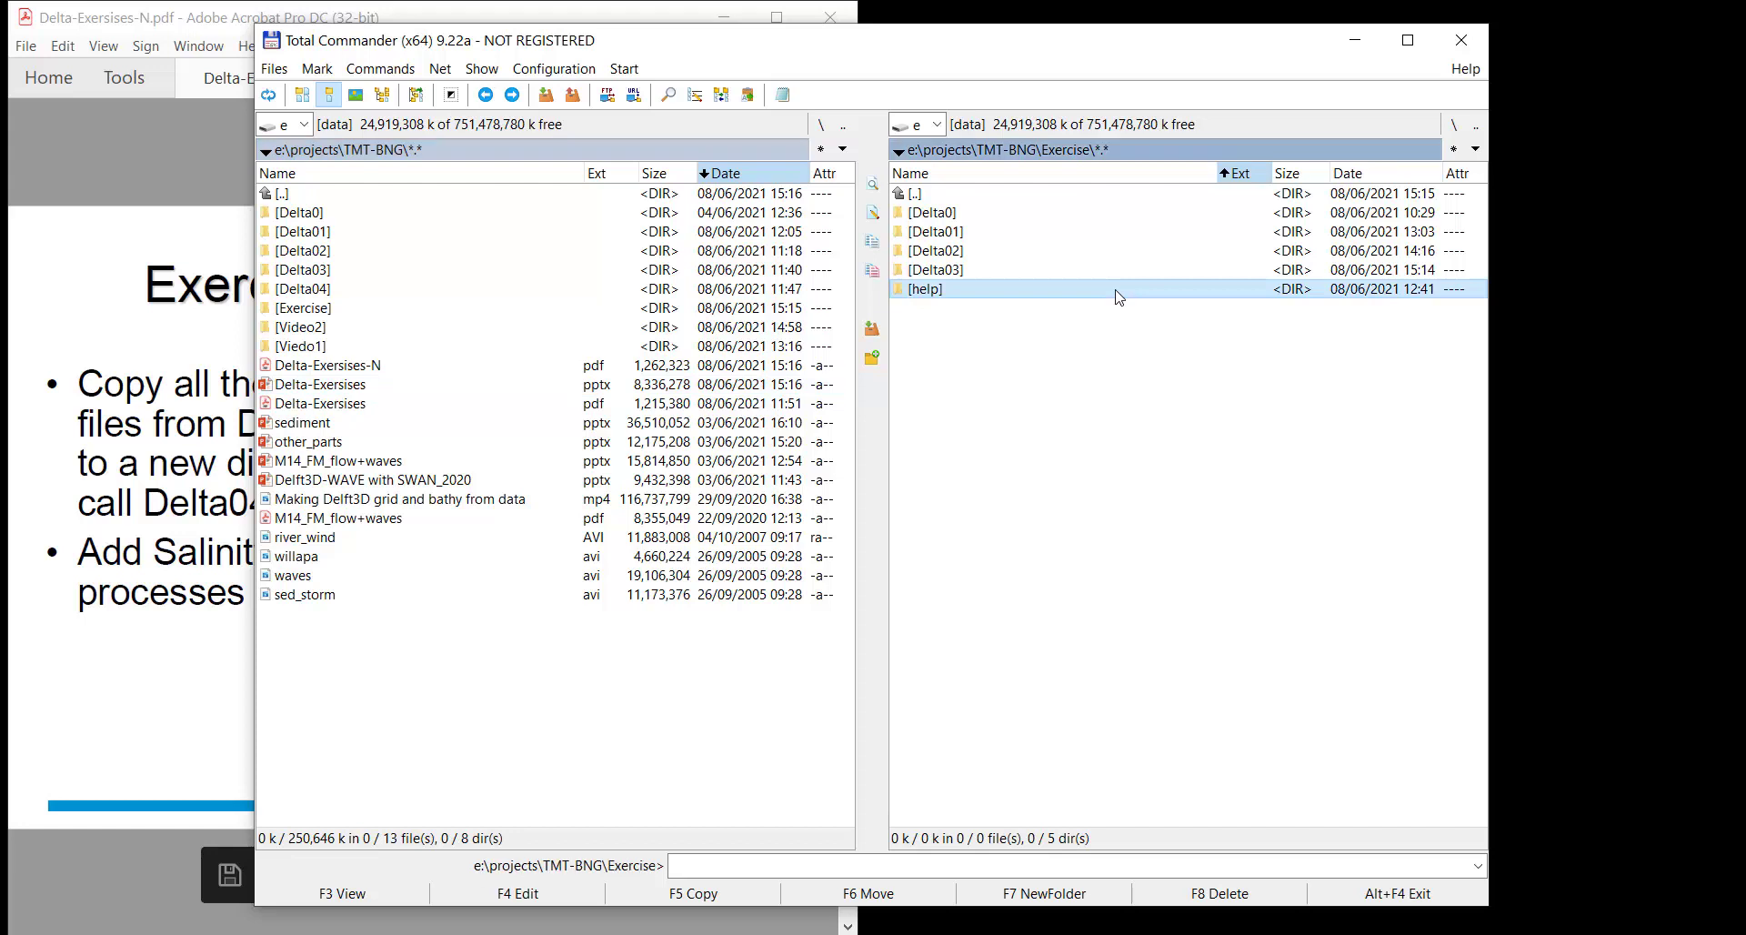
key("F7")
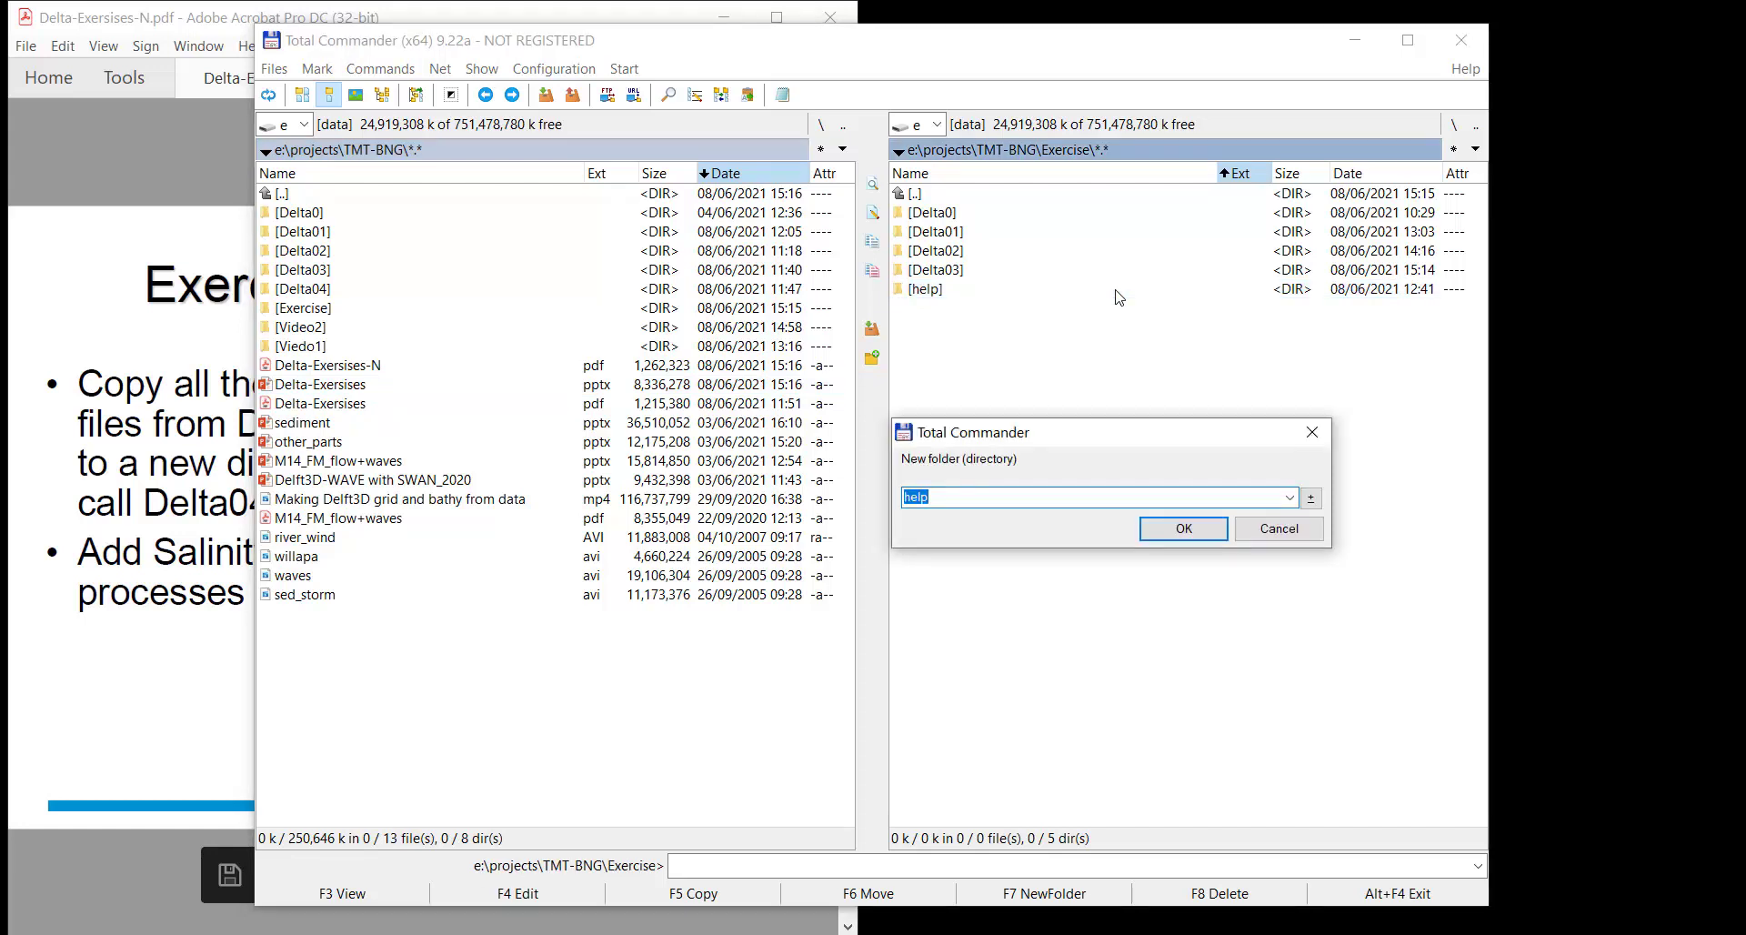
type("de")
key("BackSpace")
key("BackSpace")
key("BackSpace")
key("BackSpace")
key("BackSpace")
key("BackSpace")
key("BackSpace")
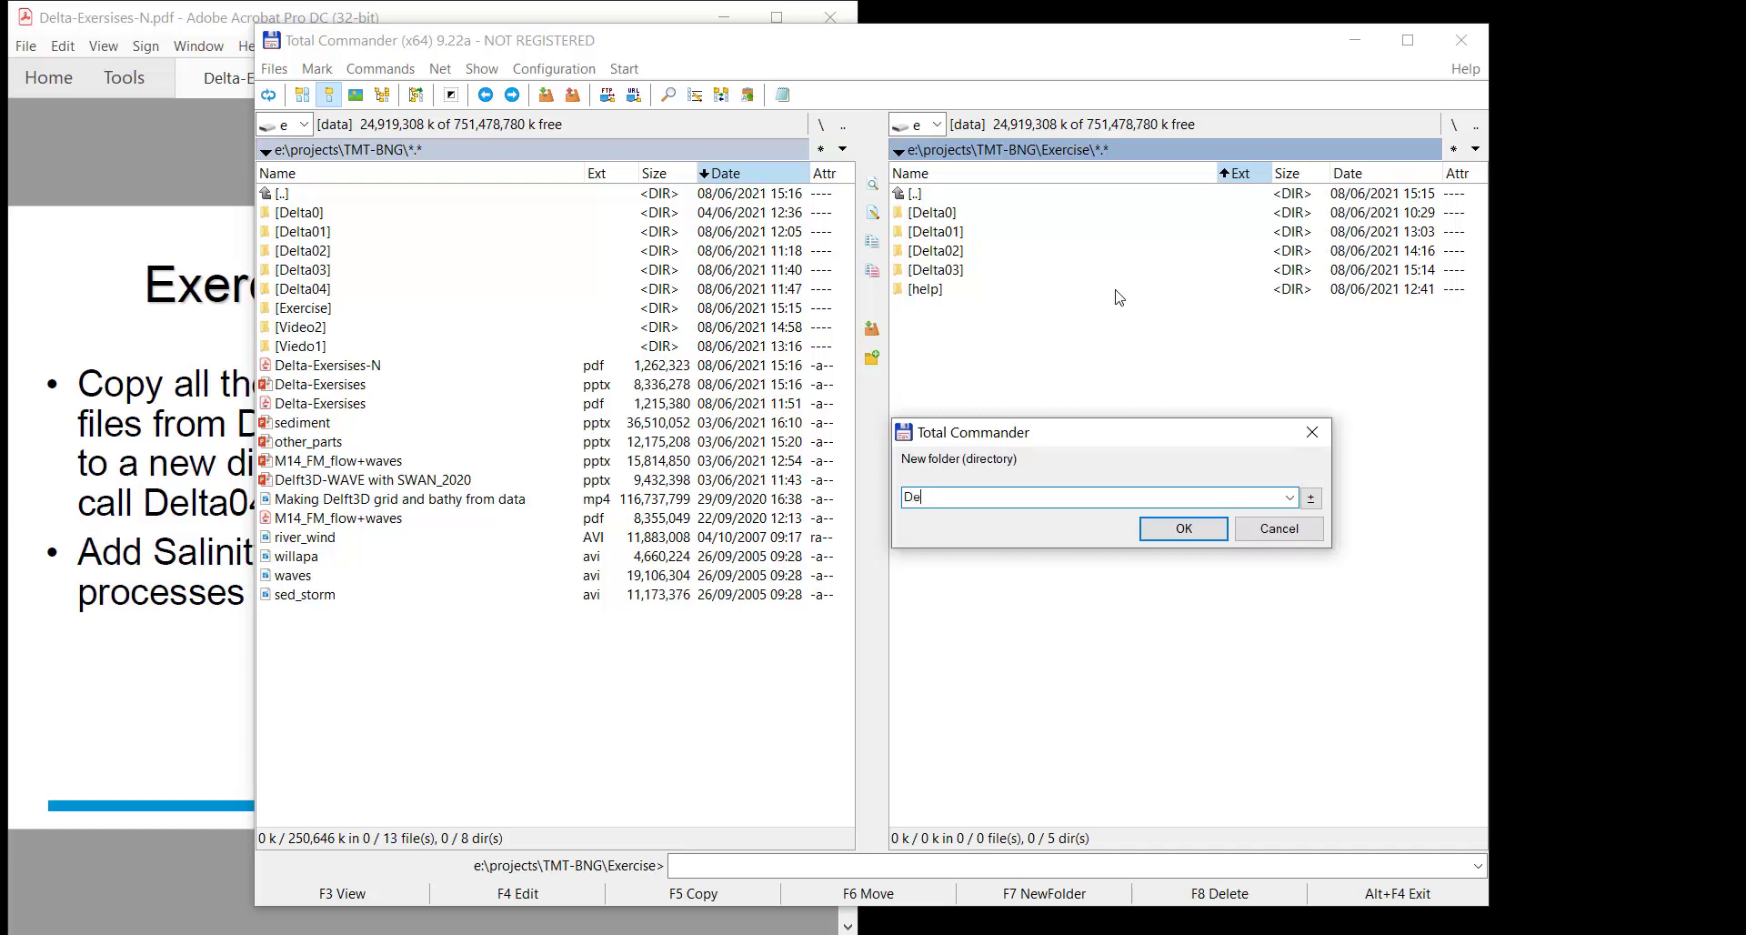
type("Delta04")
key("Return")
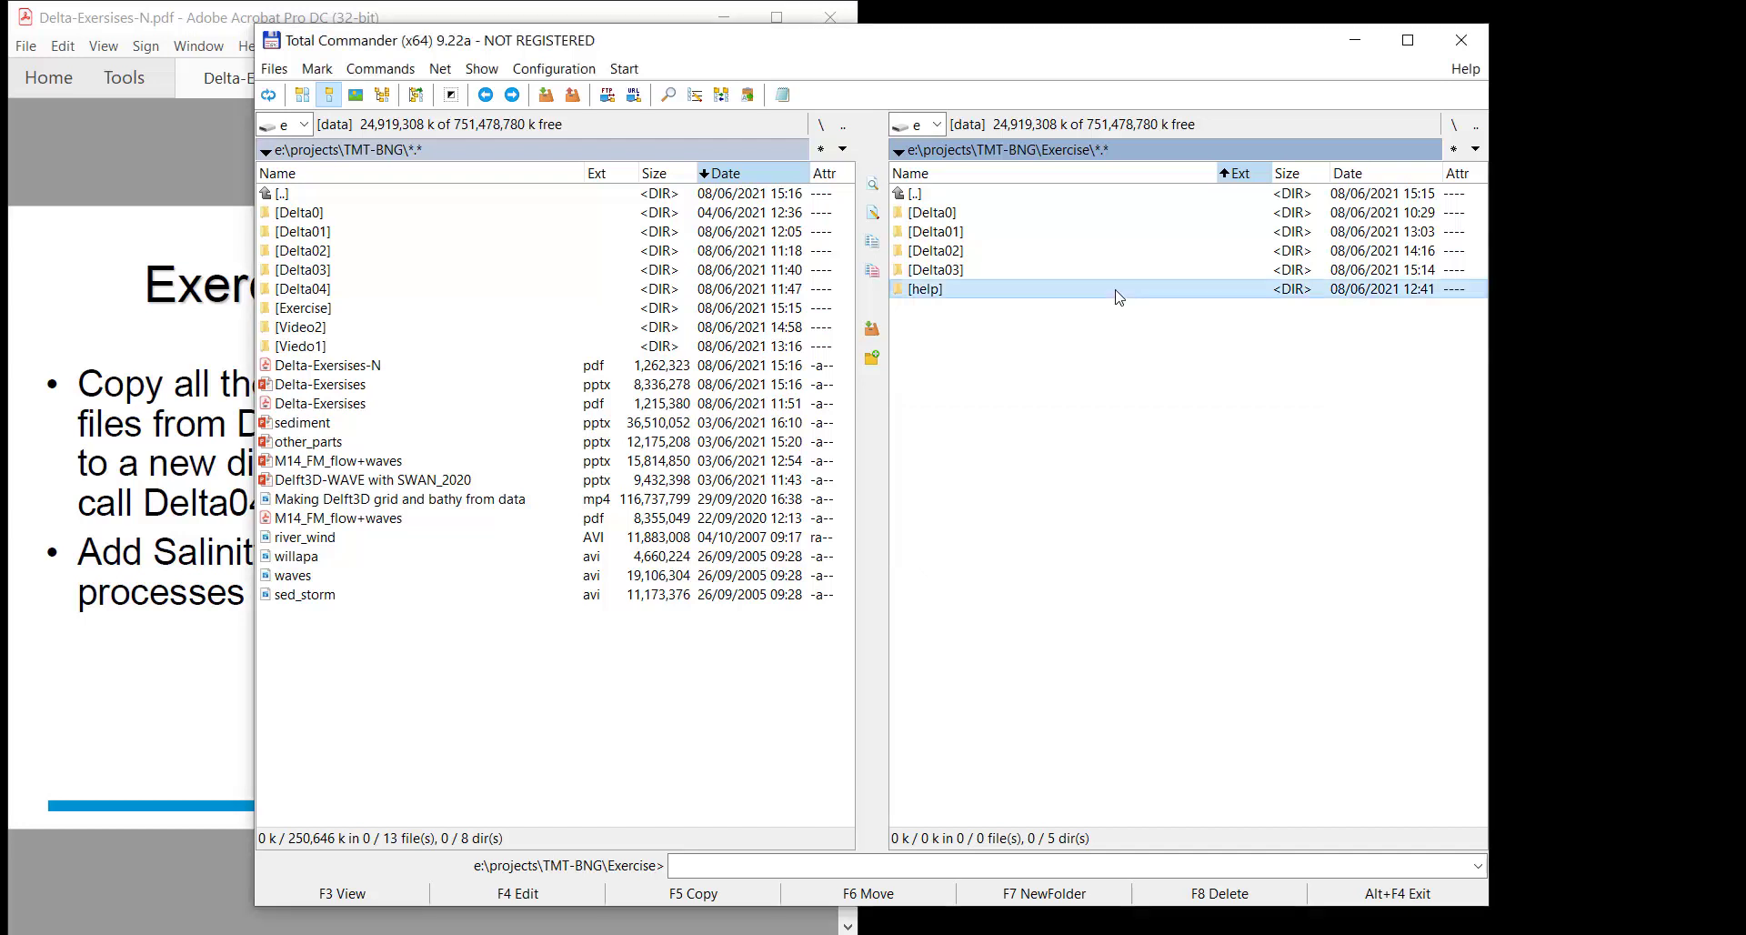
Open the Exercise folder's Delta03 directory as the copy source and its Delta04 directory as the target
double_click(343, 309)
double_click(347, 272)
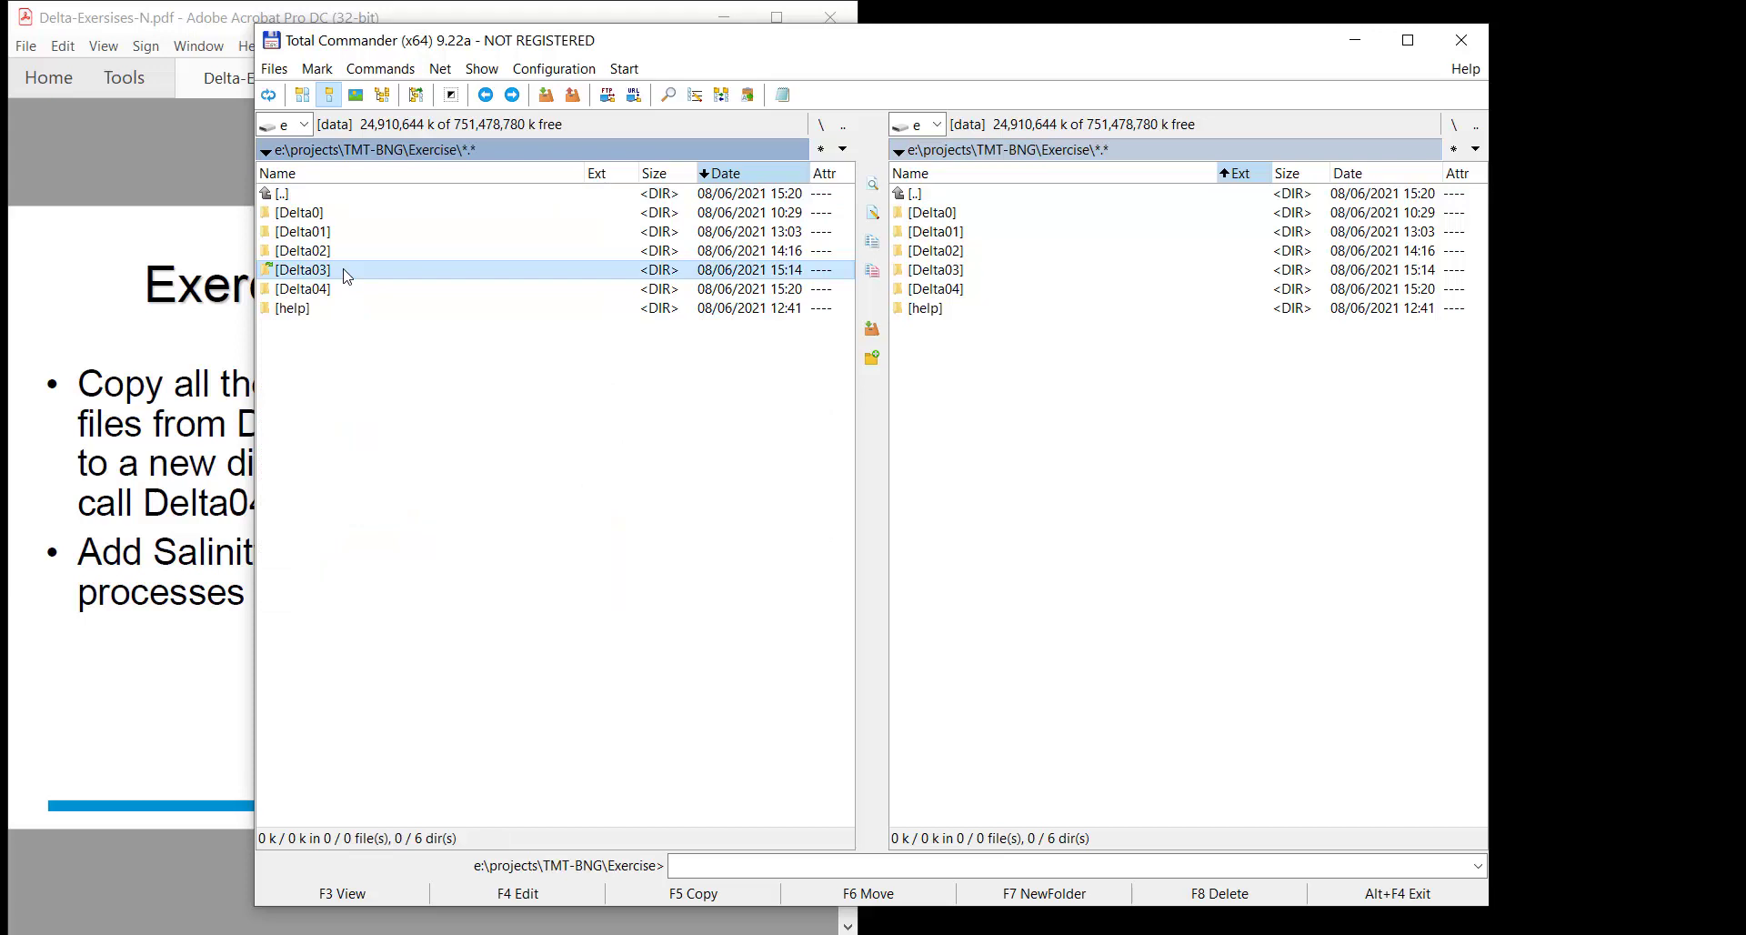
left_click(982, 293)
double_click(982, 291)
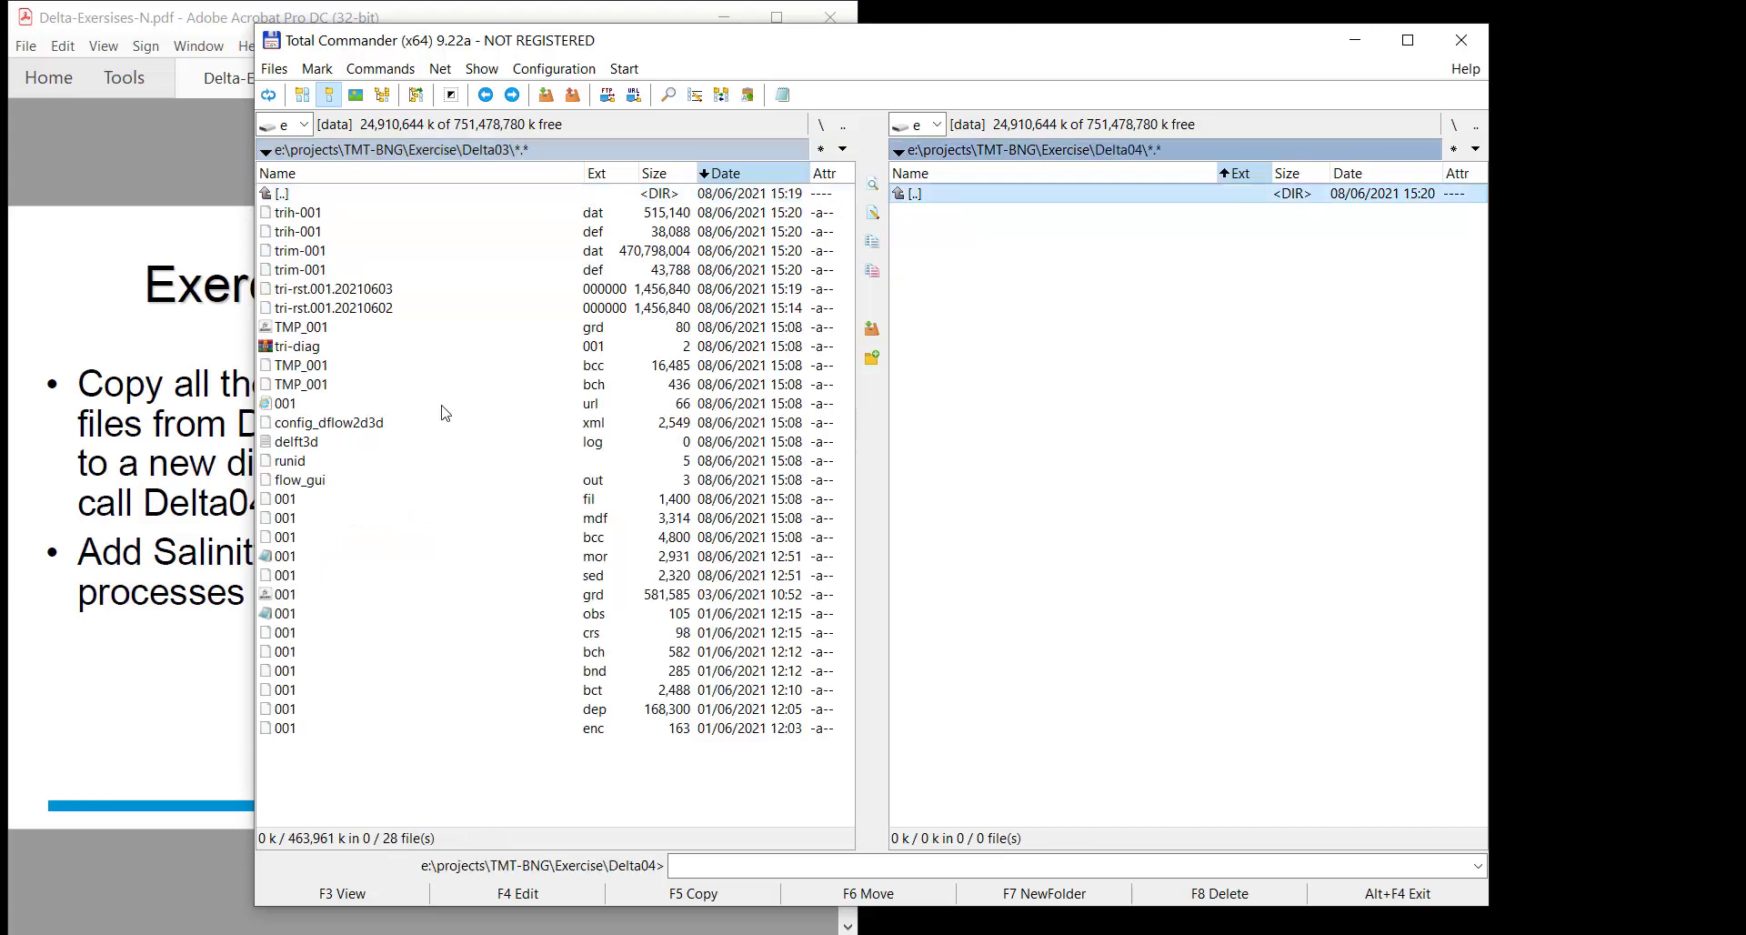
Copy the input files from runid through 001.enc from Delta03 into Delta04, return to the Exercise folder and minimize the file manager
left_click(407, 463)
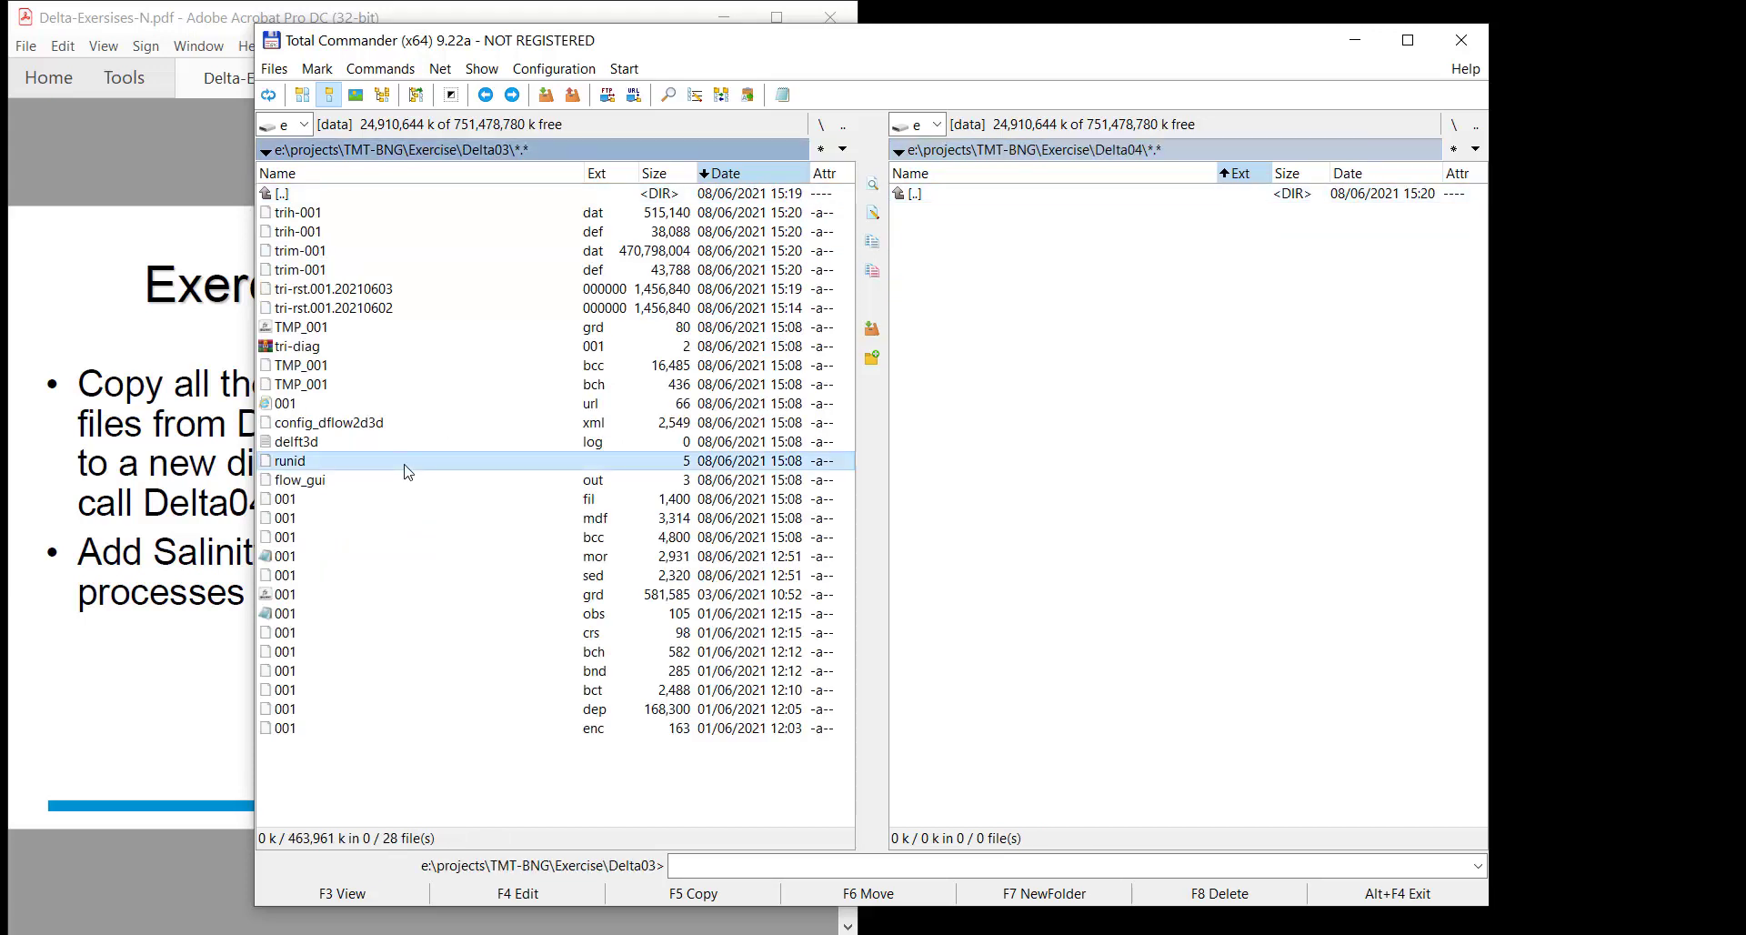
key("Insert")
key("Insert")
key("Insert")
key("Insert")
key("Insert")
key("Insert")
key("Insert")
key("Insert")
key("Insert")
key("Insert")
key("Insert")
key("Insert")
key("Insert")
key("Insert")
key("Insert")
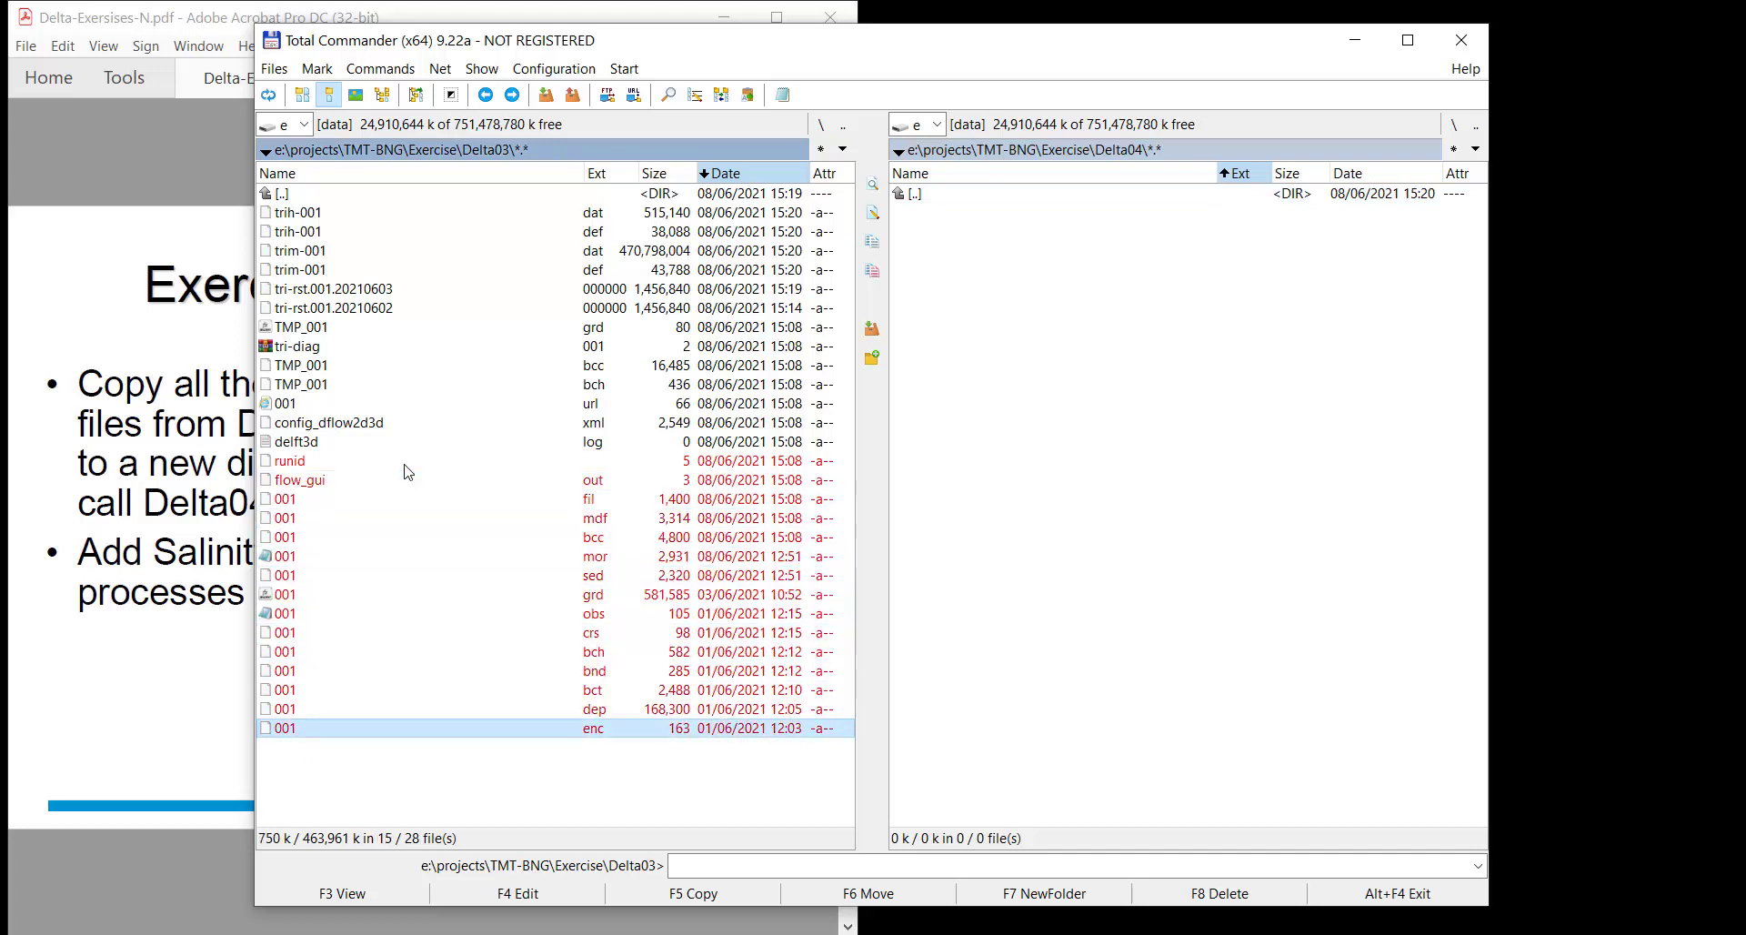
key("F5")
key("Return")
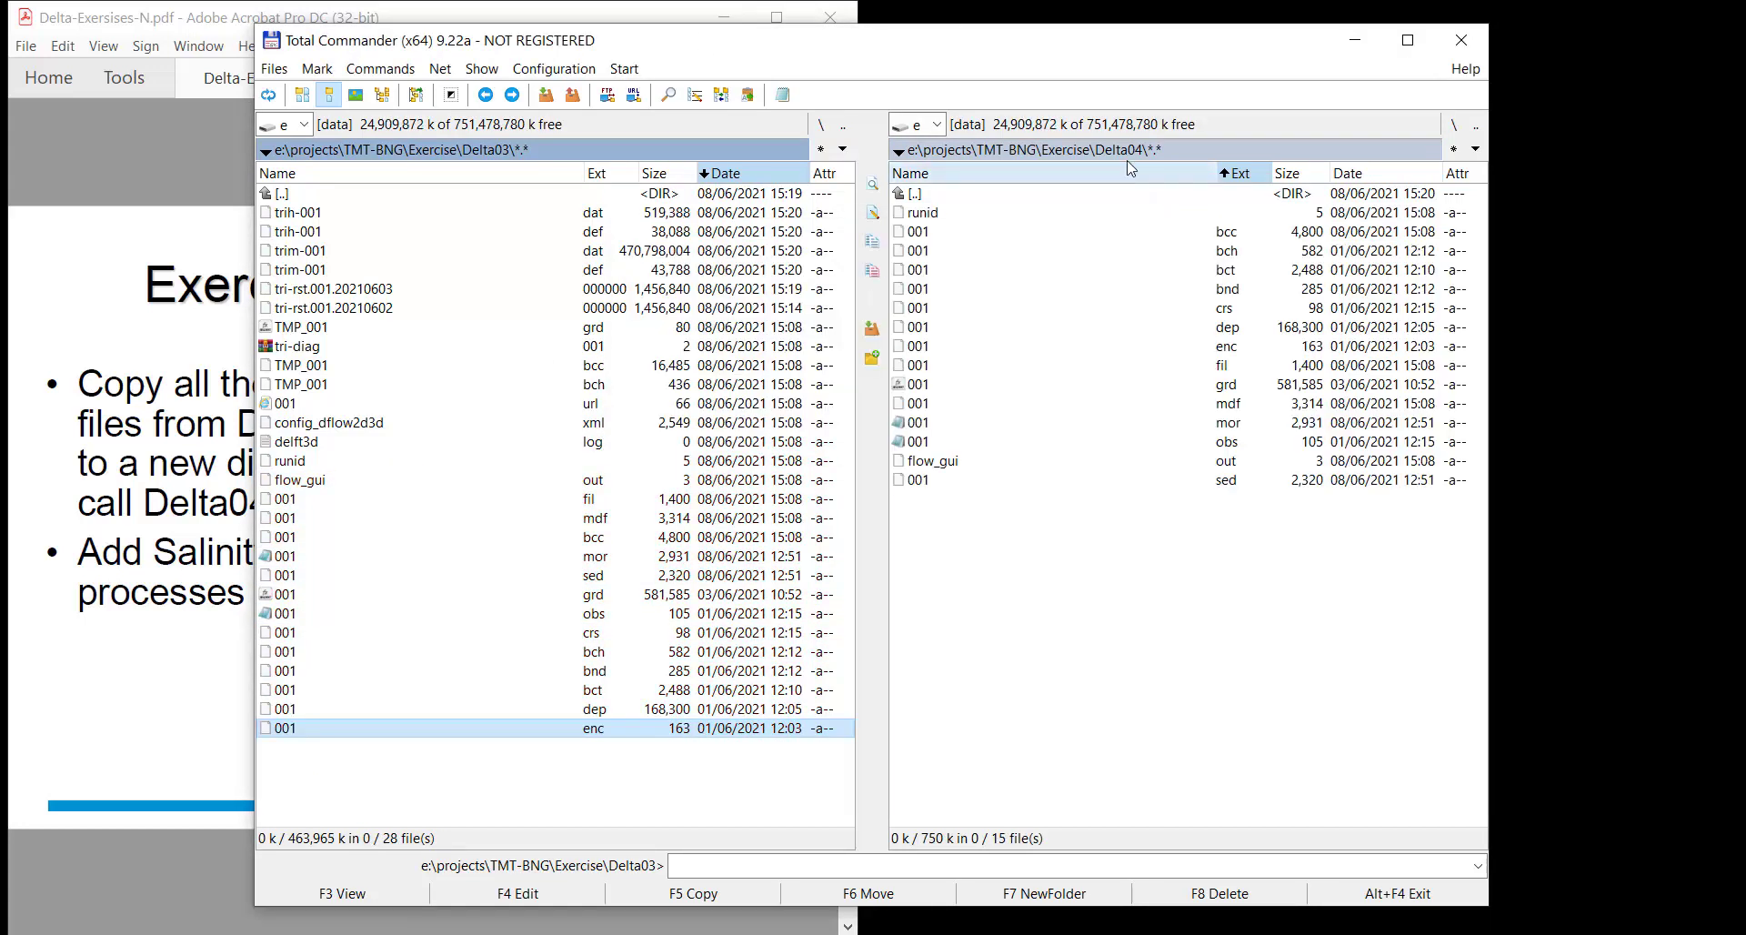
double_click(948, 195)
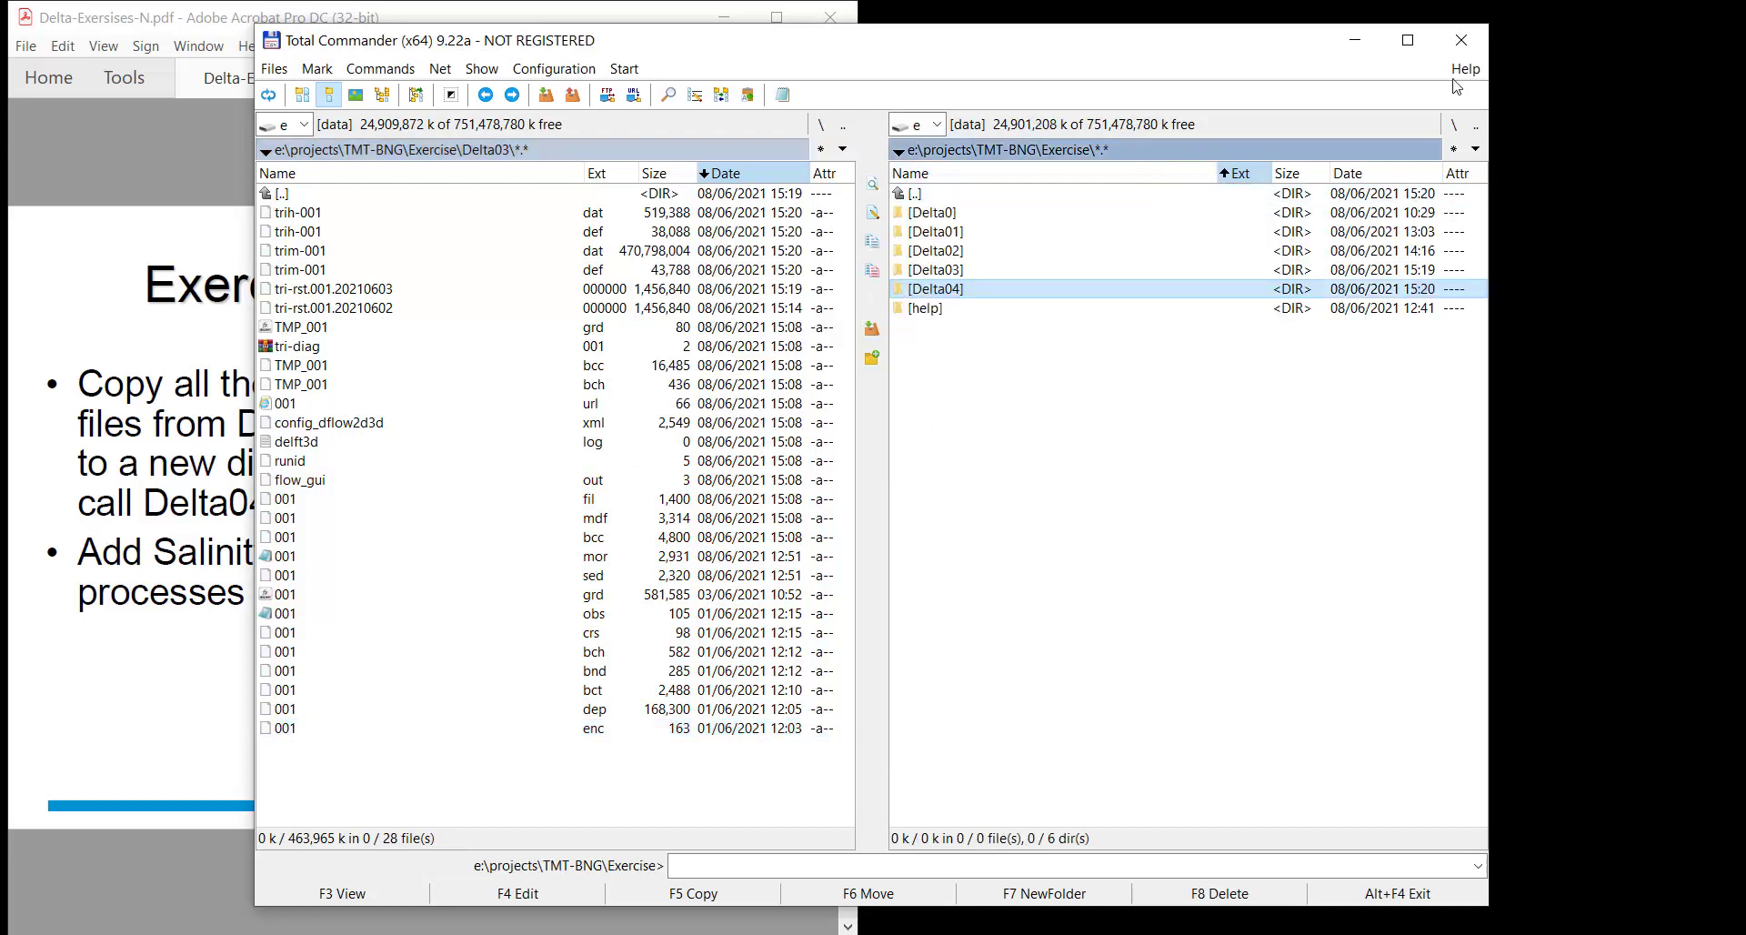
left_click(1364, 47)
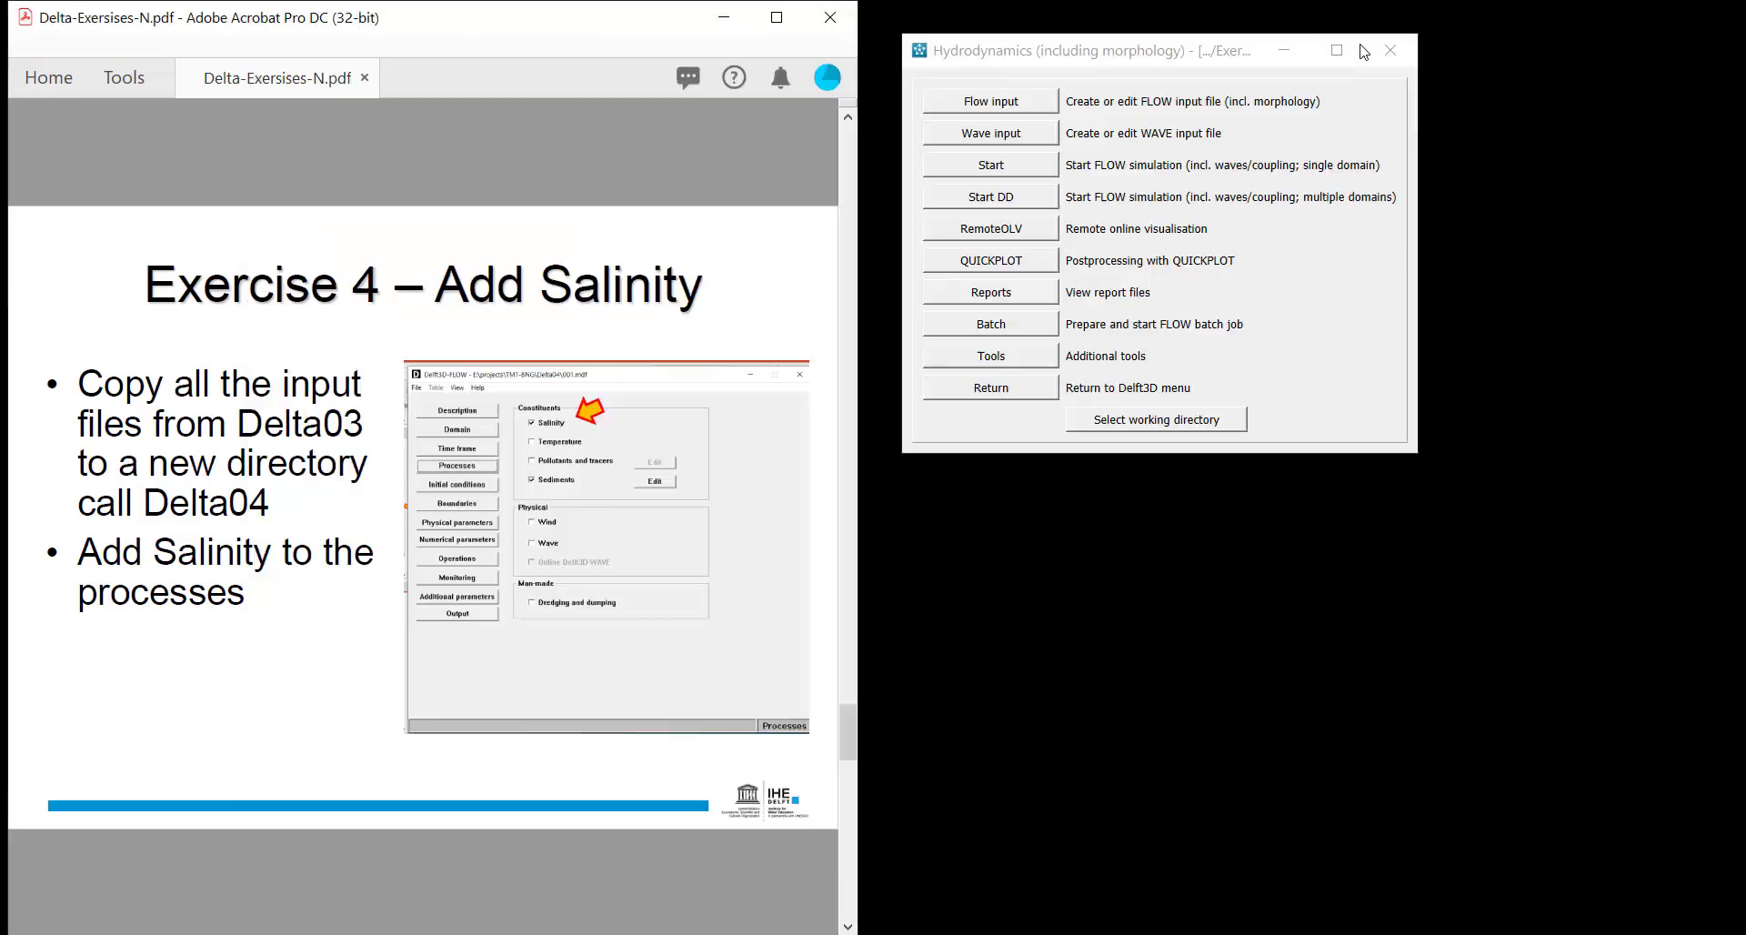
Set the Delft3D working directory to TMT-BNG\Exercise\Delta04
left_click(1159, 421)
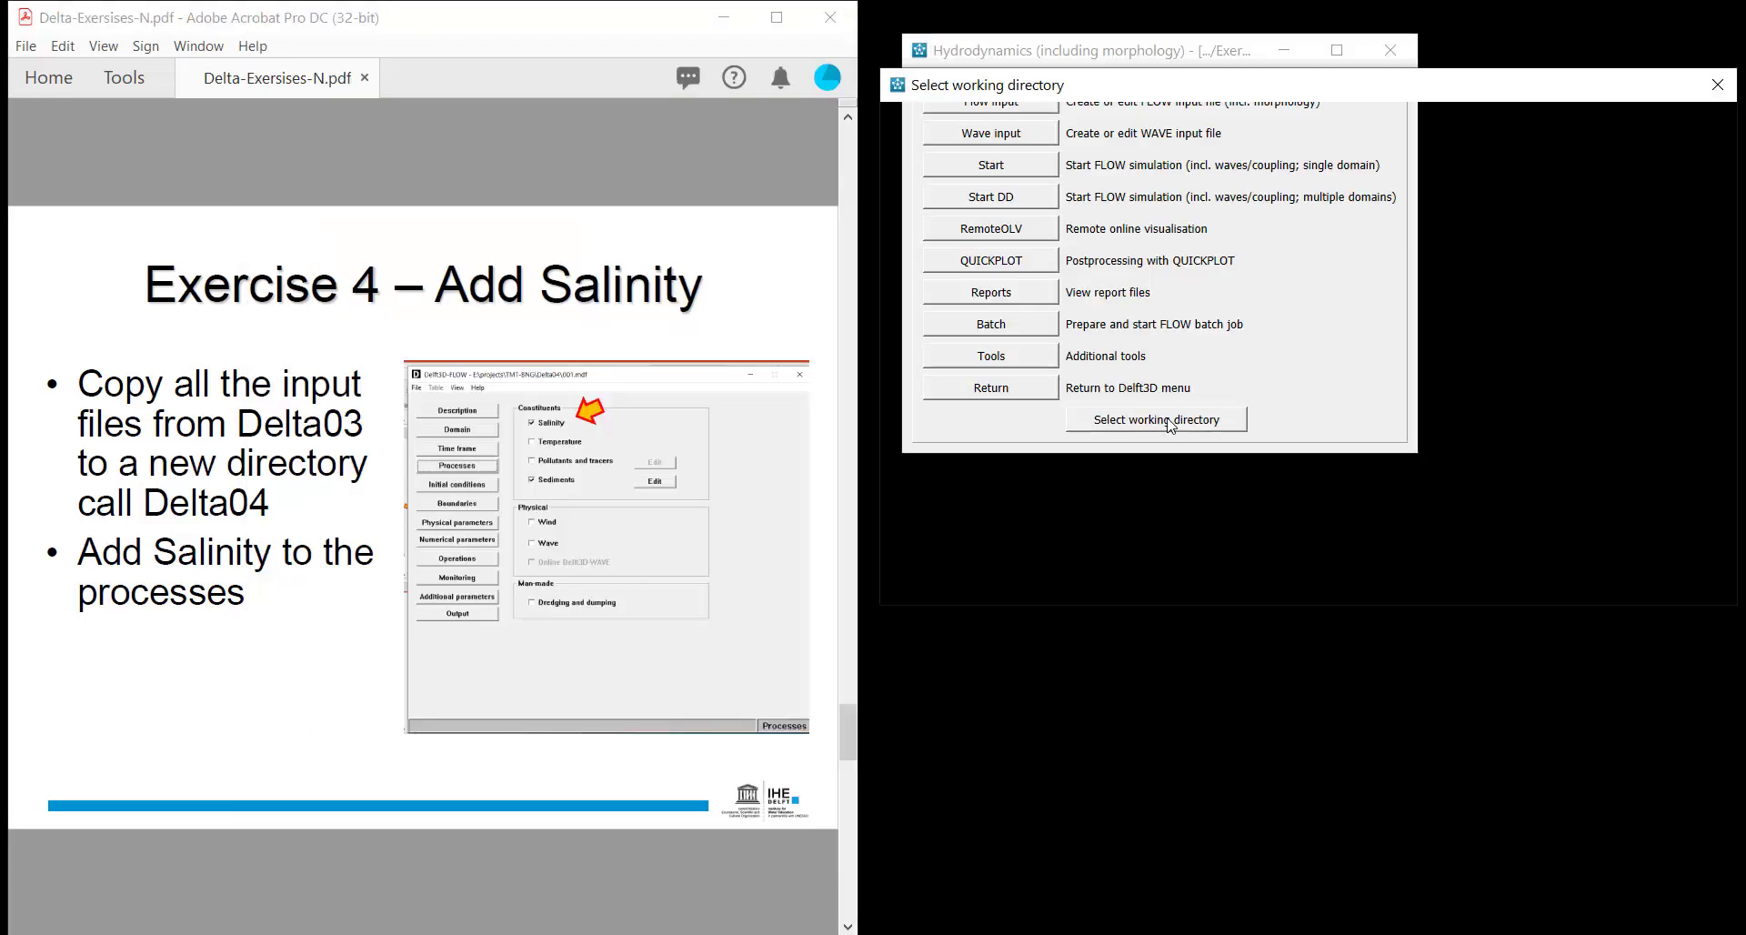
left_click(1225, 124)
left_click(1224, 125)
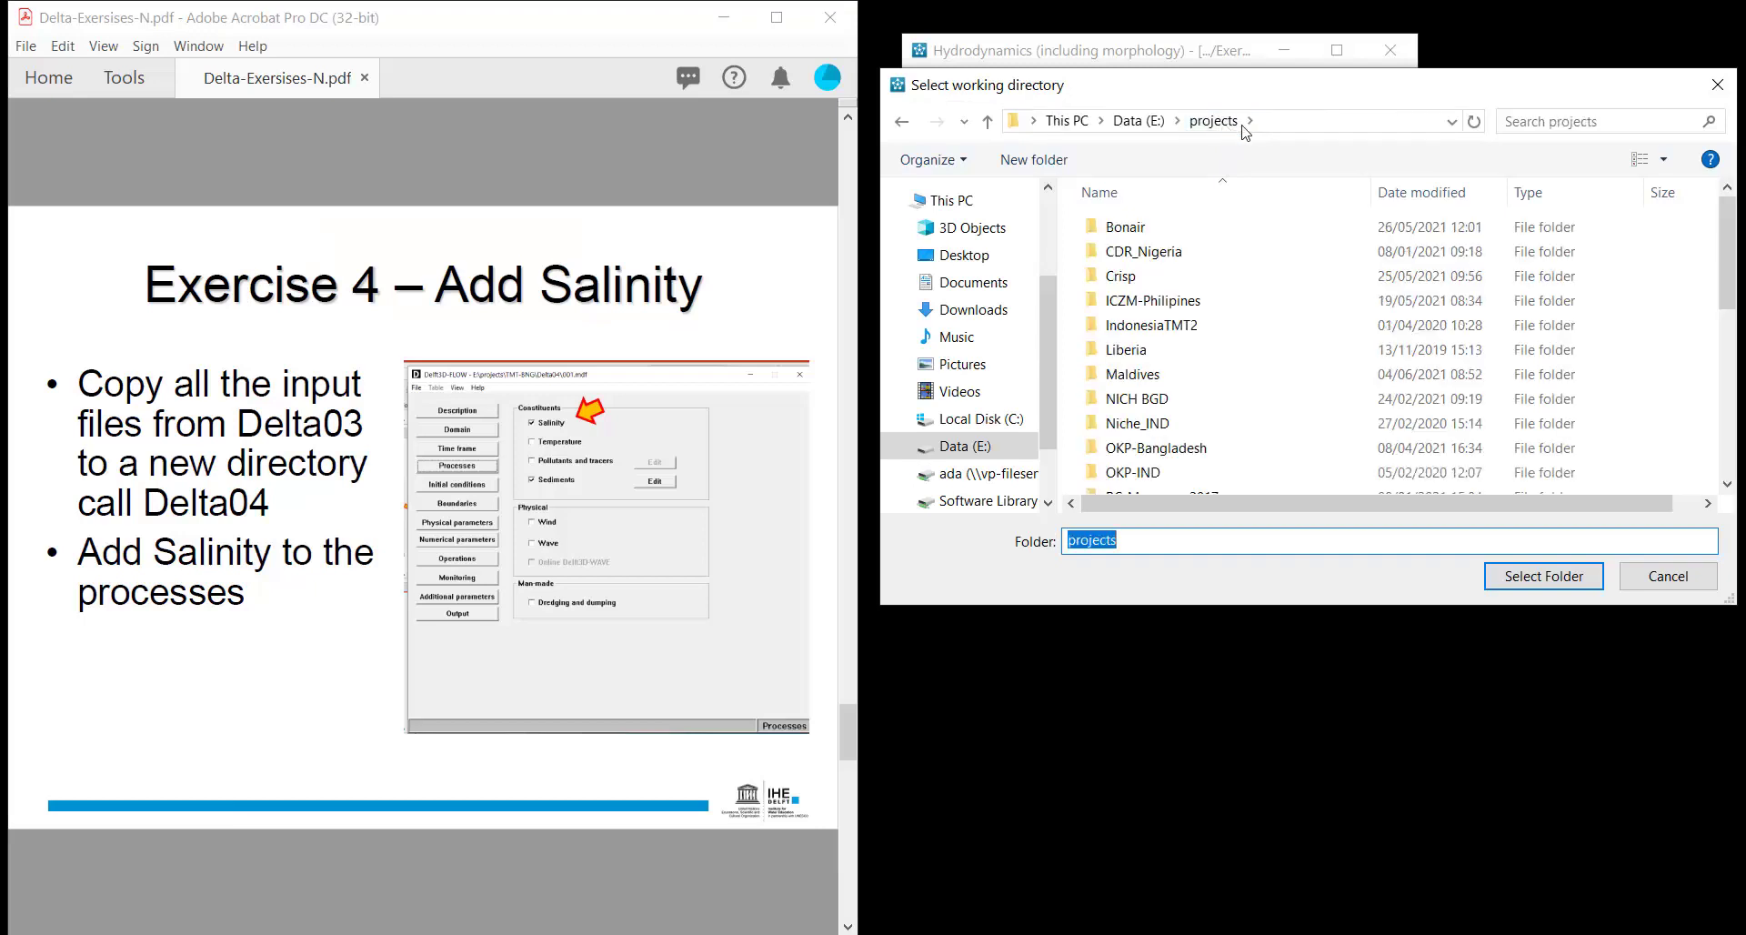
key("alt+Left")
double_click(1127, 324)
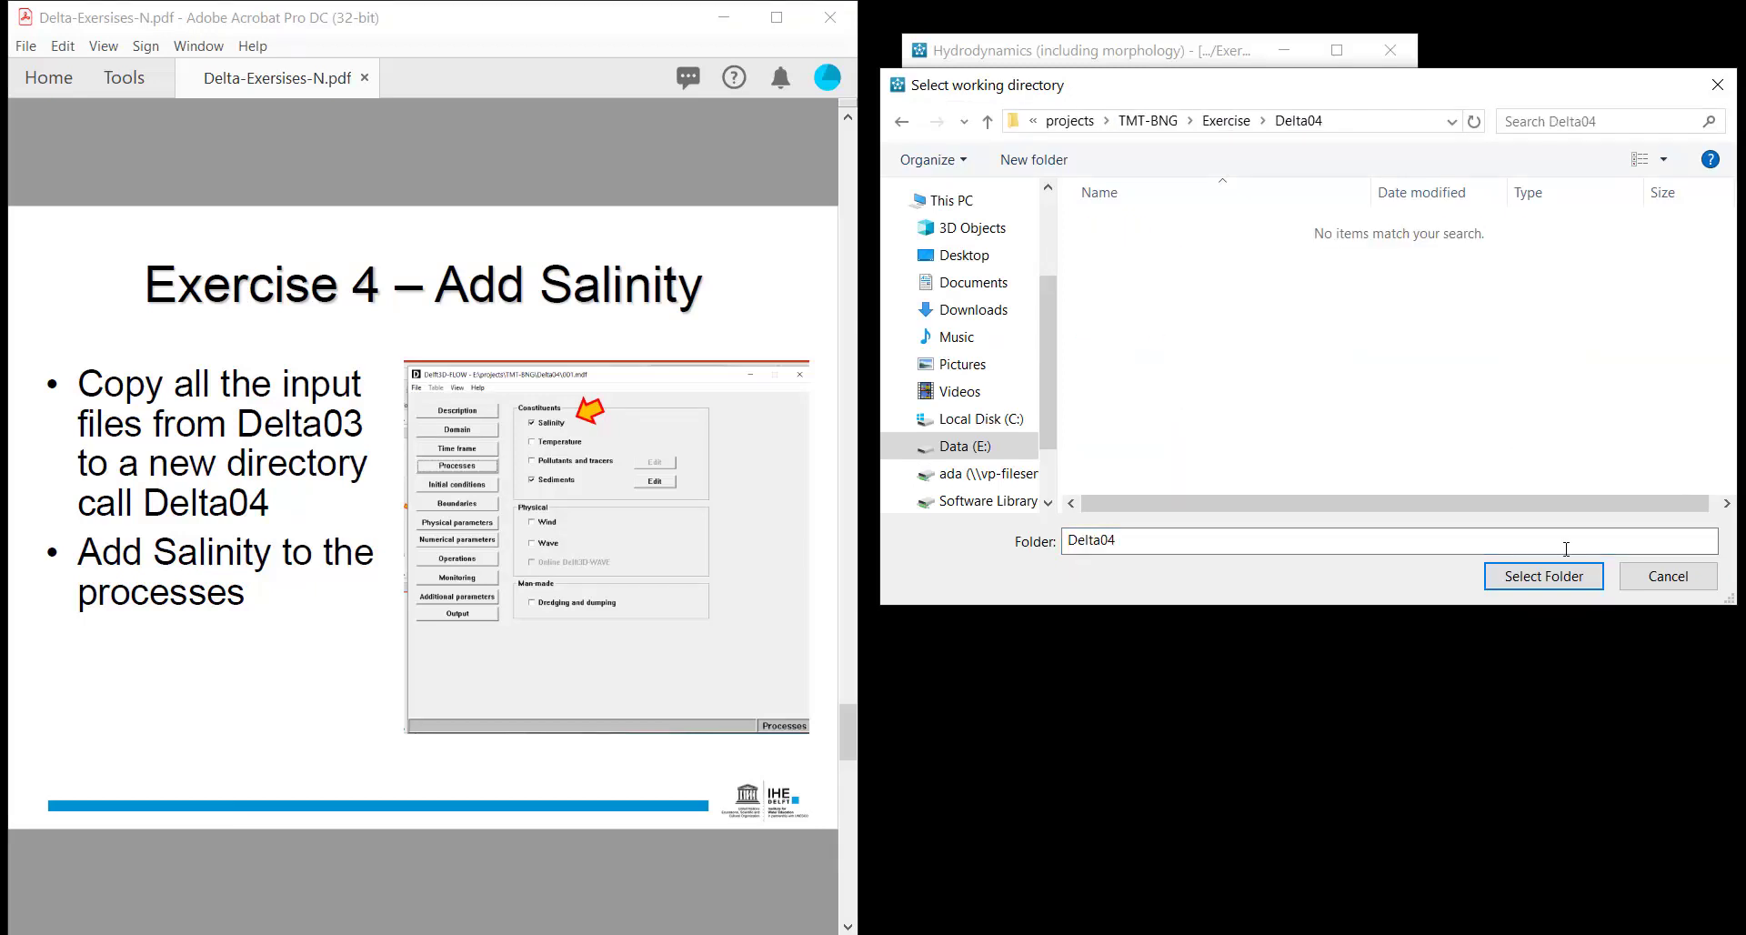
left_click(1572, 589)
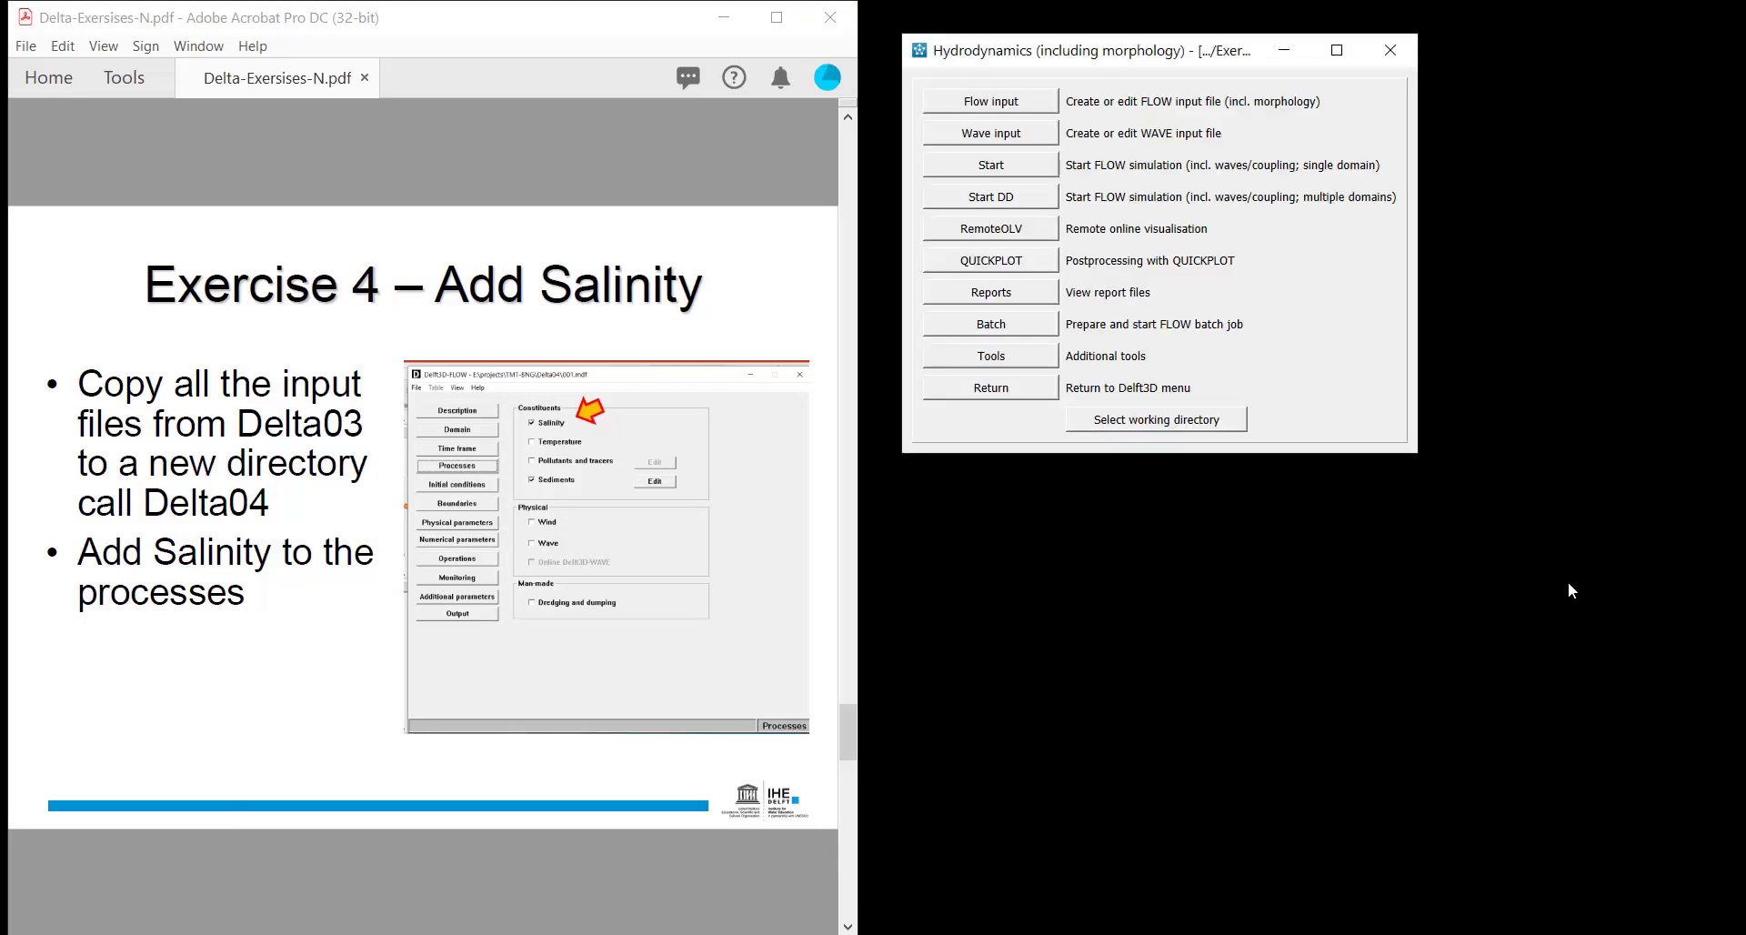
Start the flow input editor and open the master definition file 001.mdf from Delta04
left_click(1037, 108)
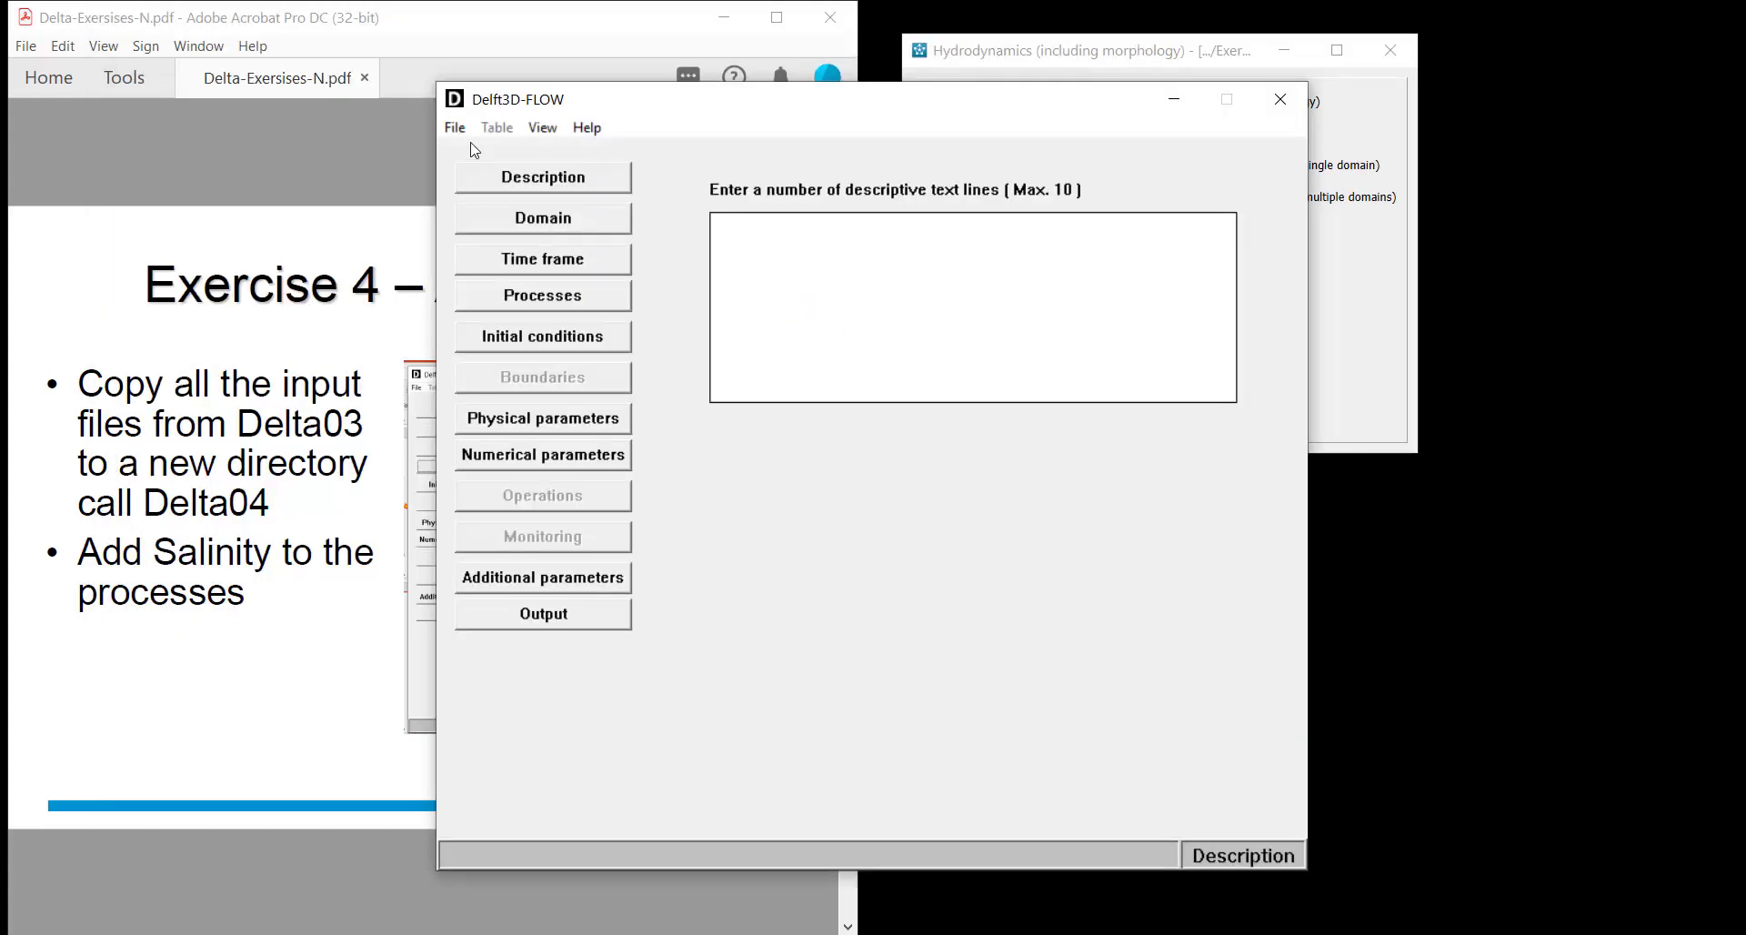
left_click(454, 127)
left_click(492, 179)
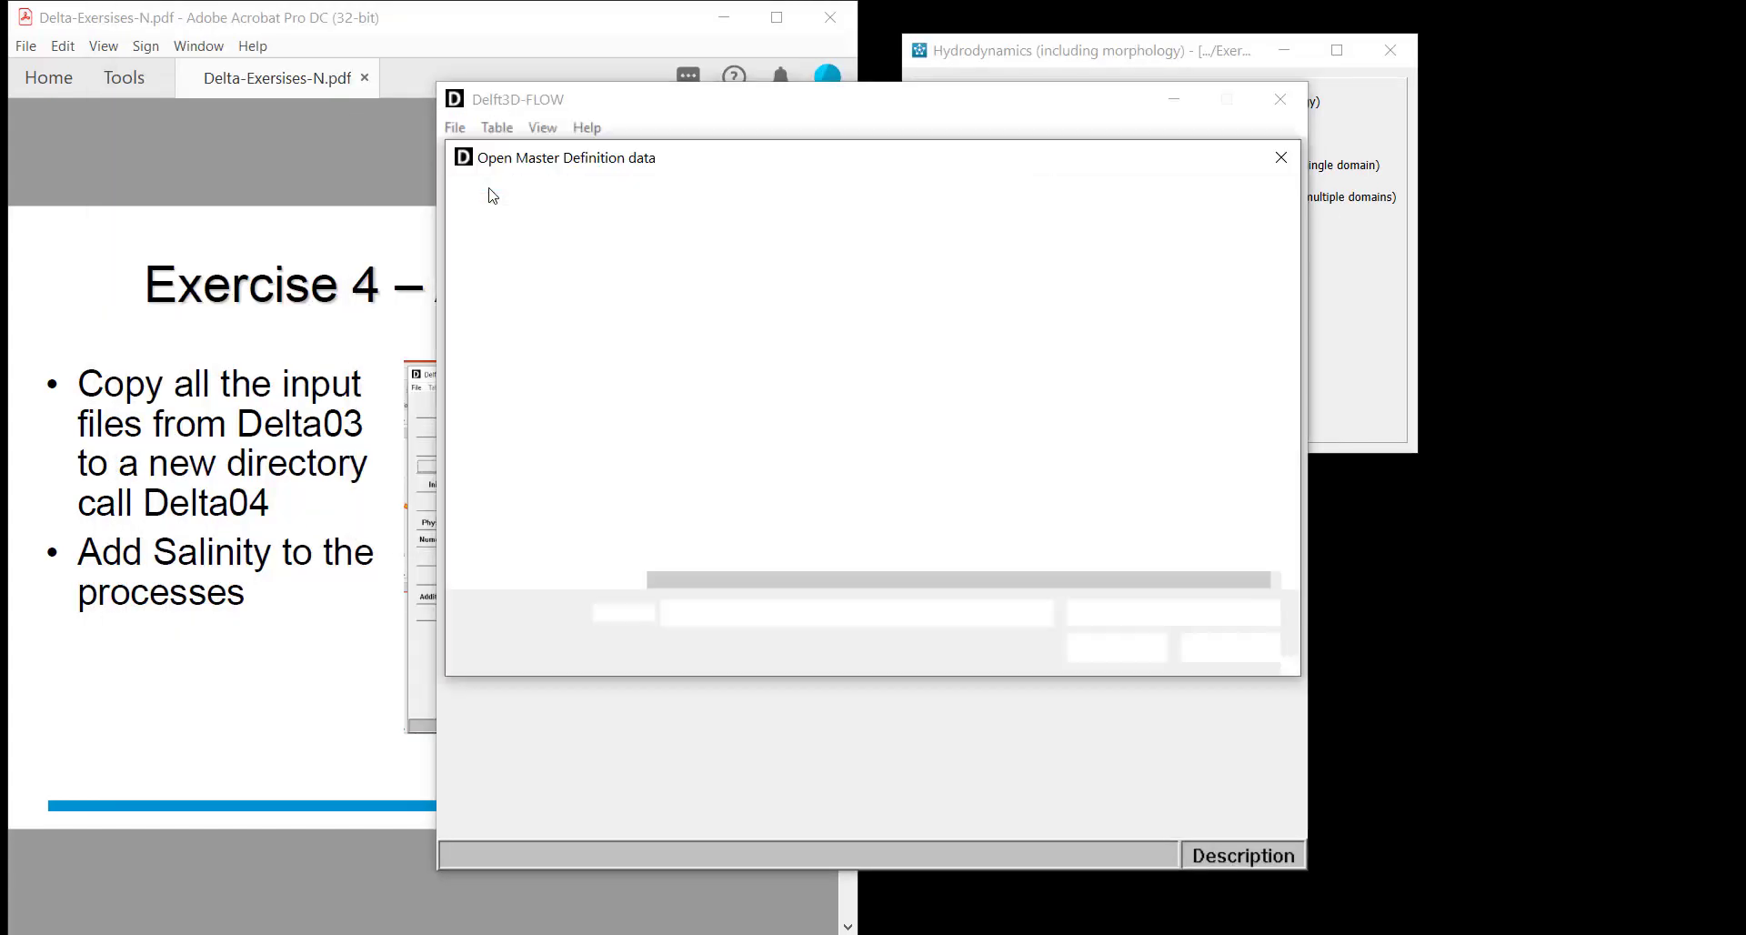
double_click(698, 305)
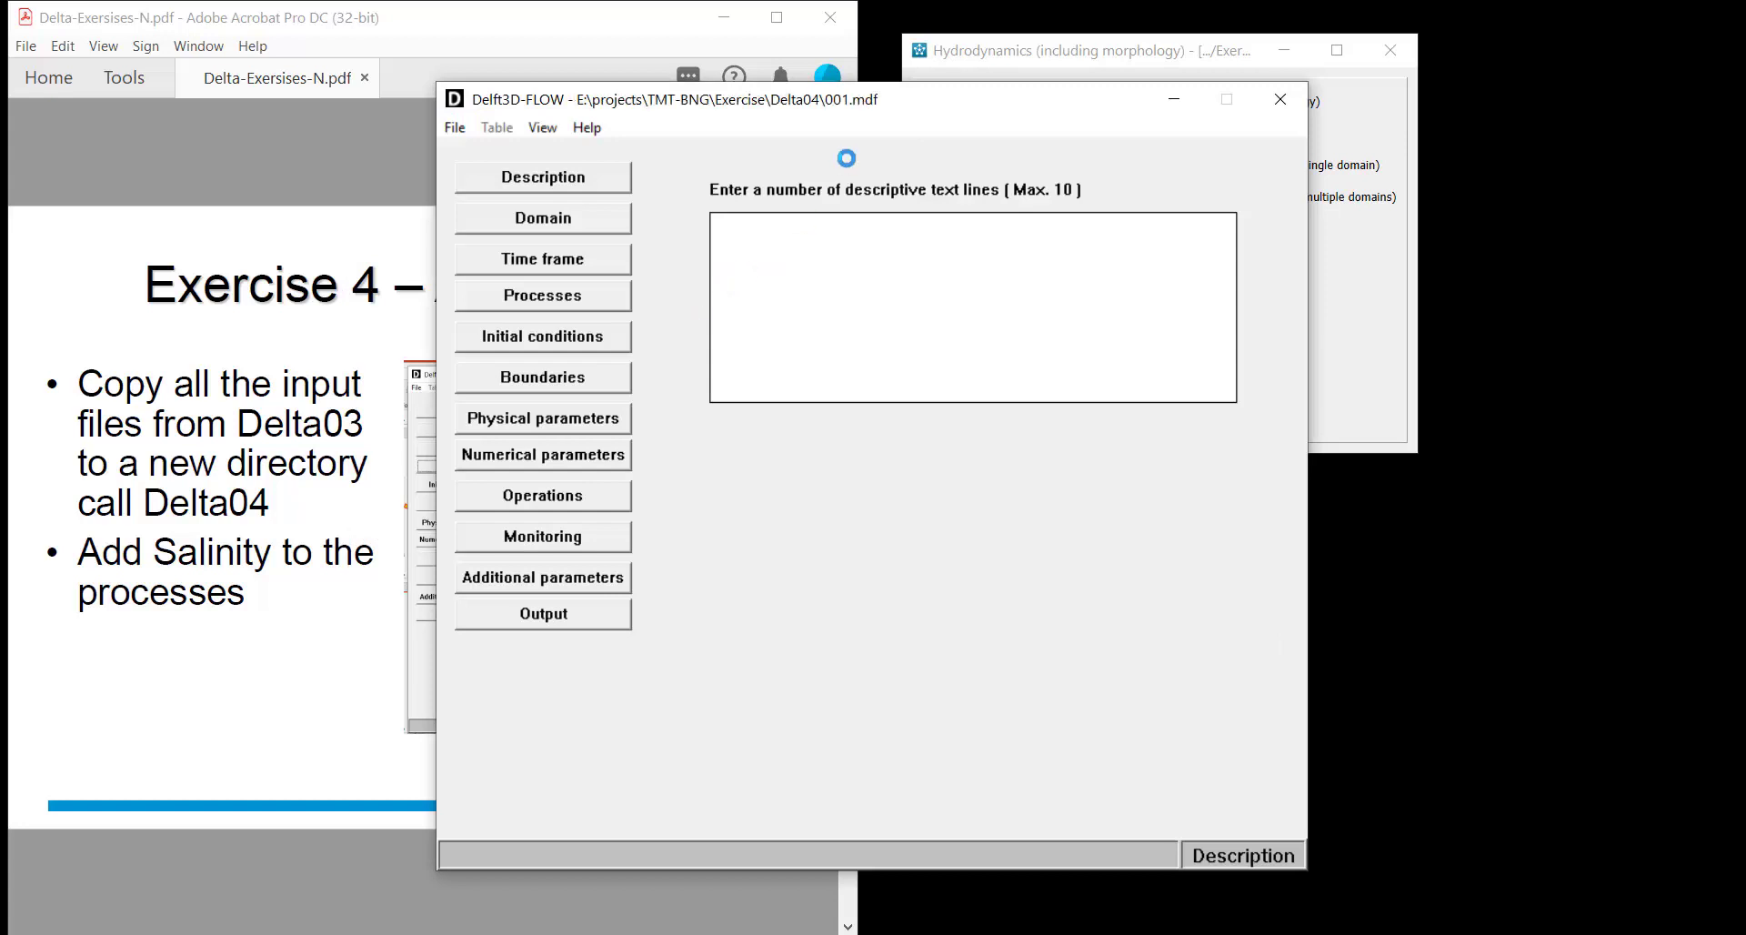
Place the model window beside the exercise slides and add Salinity to the constituents in the model's processes
left_click_drag(859, 111, 1278, 86)
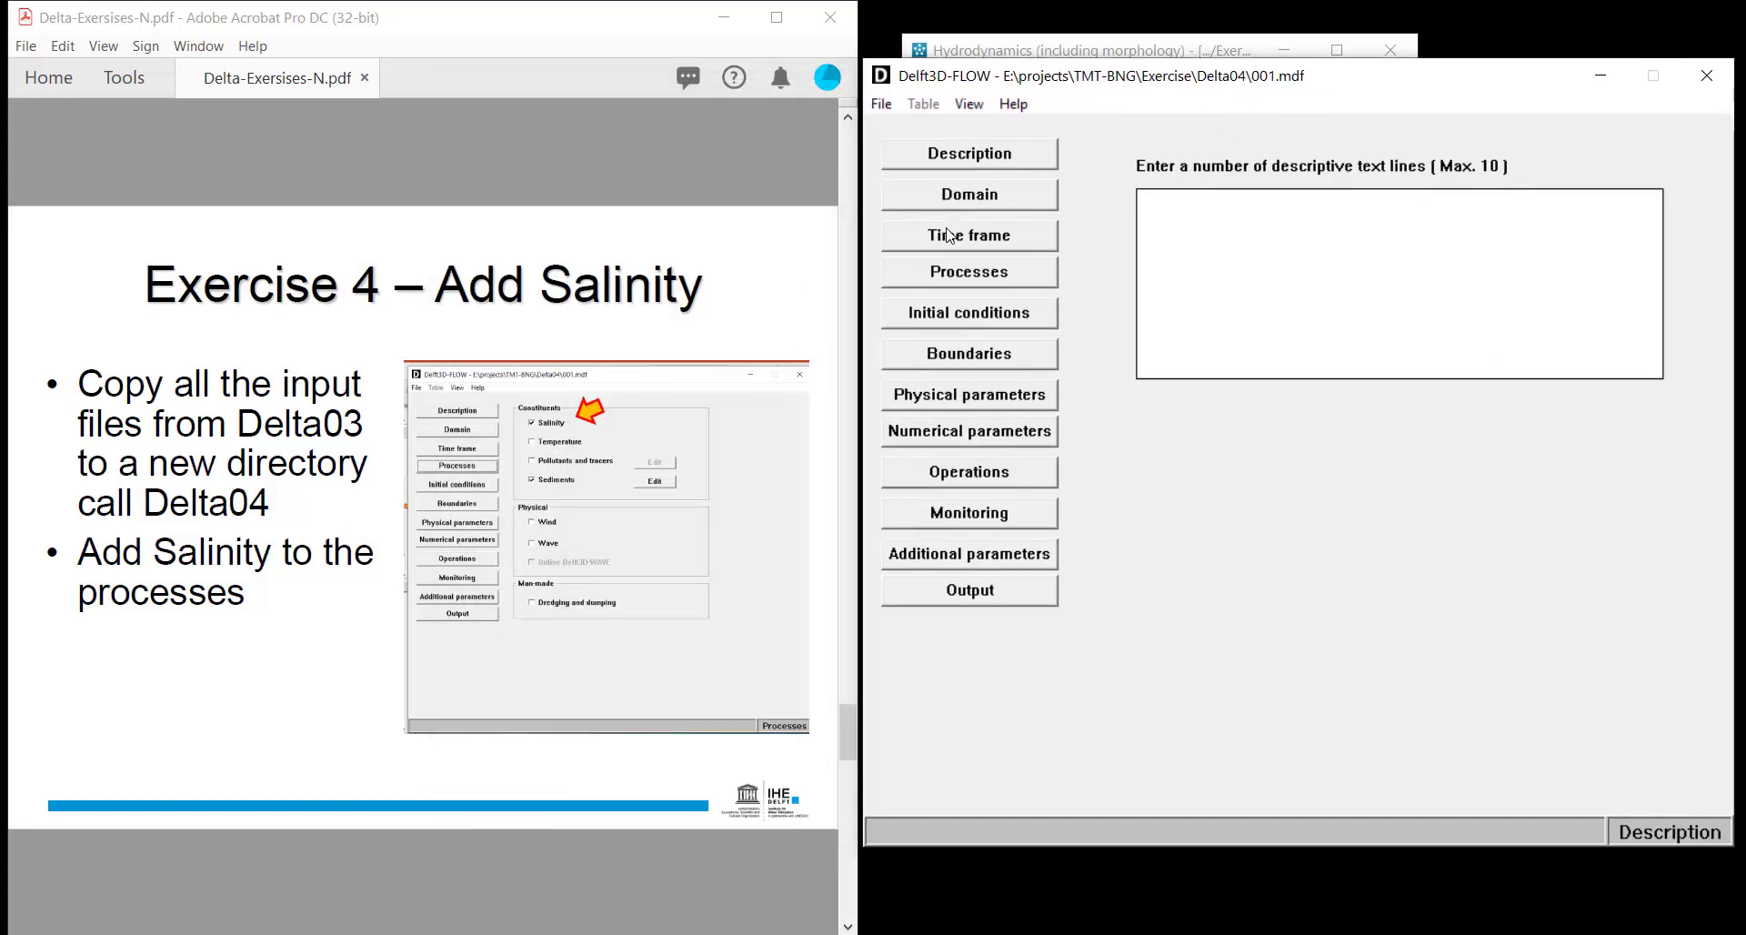
left_click(957, 278)
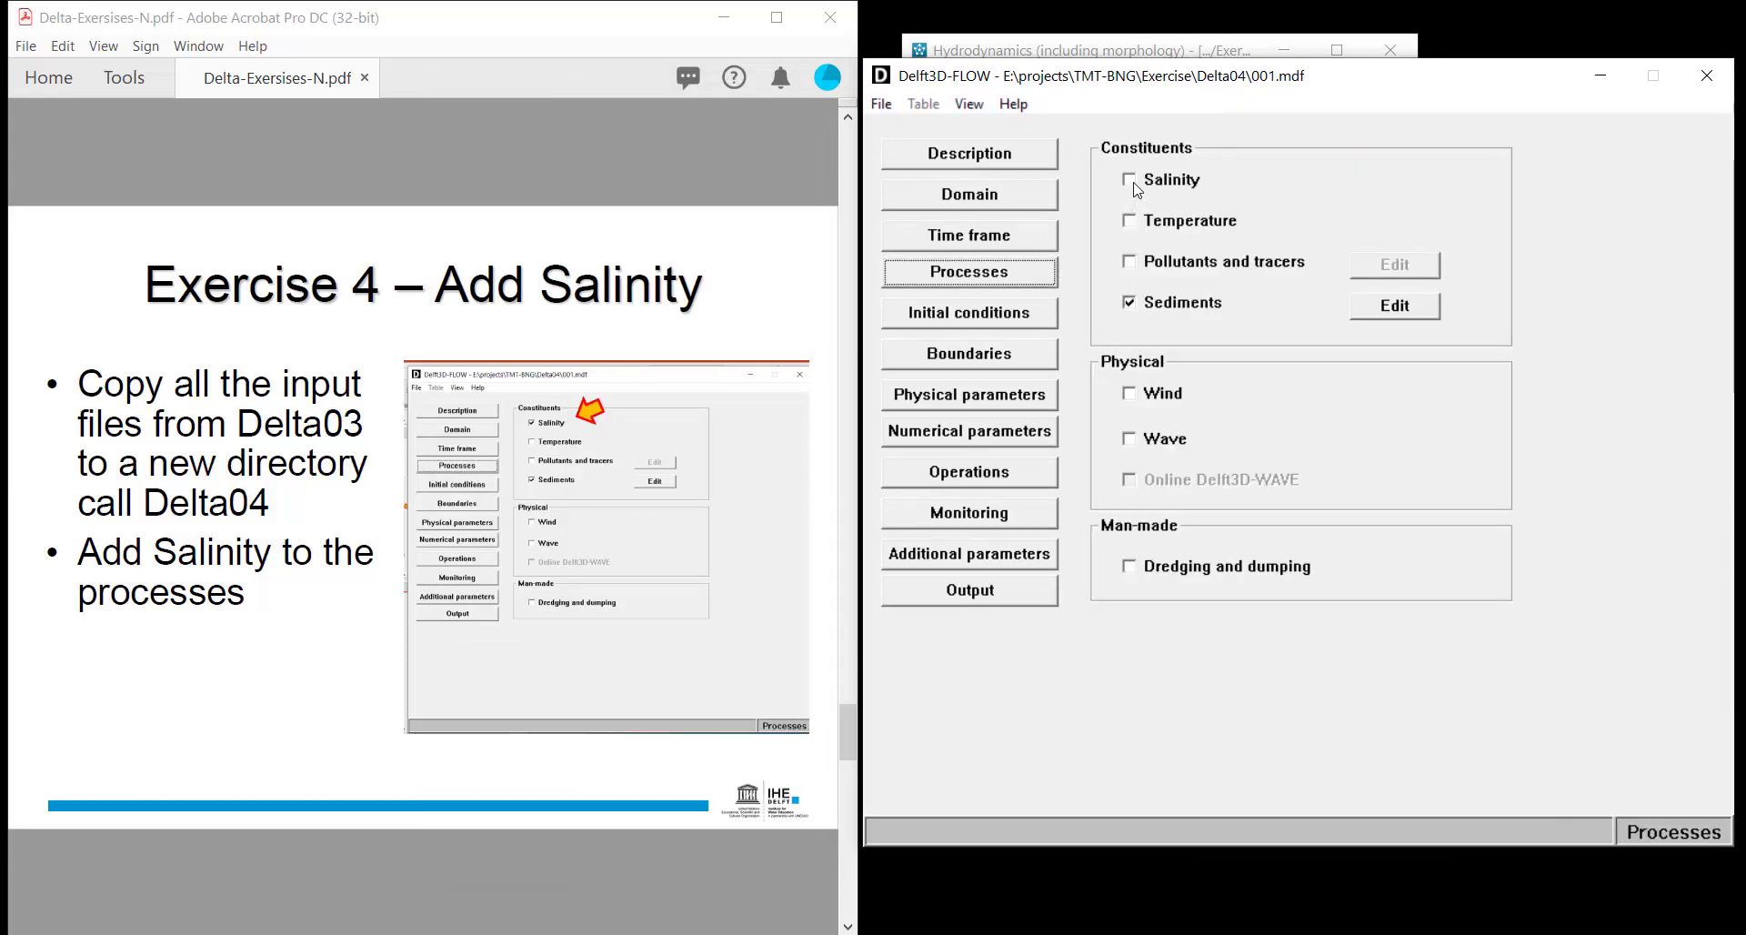
left_click(1130, 181)
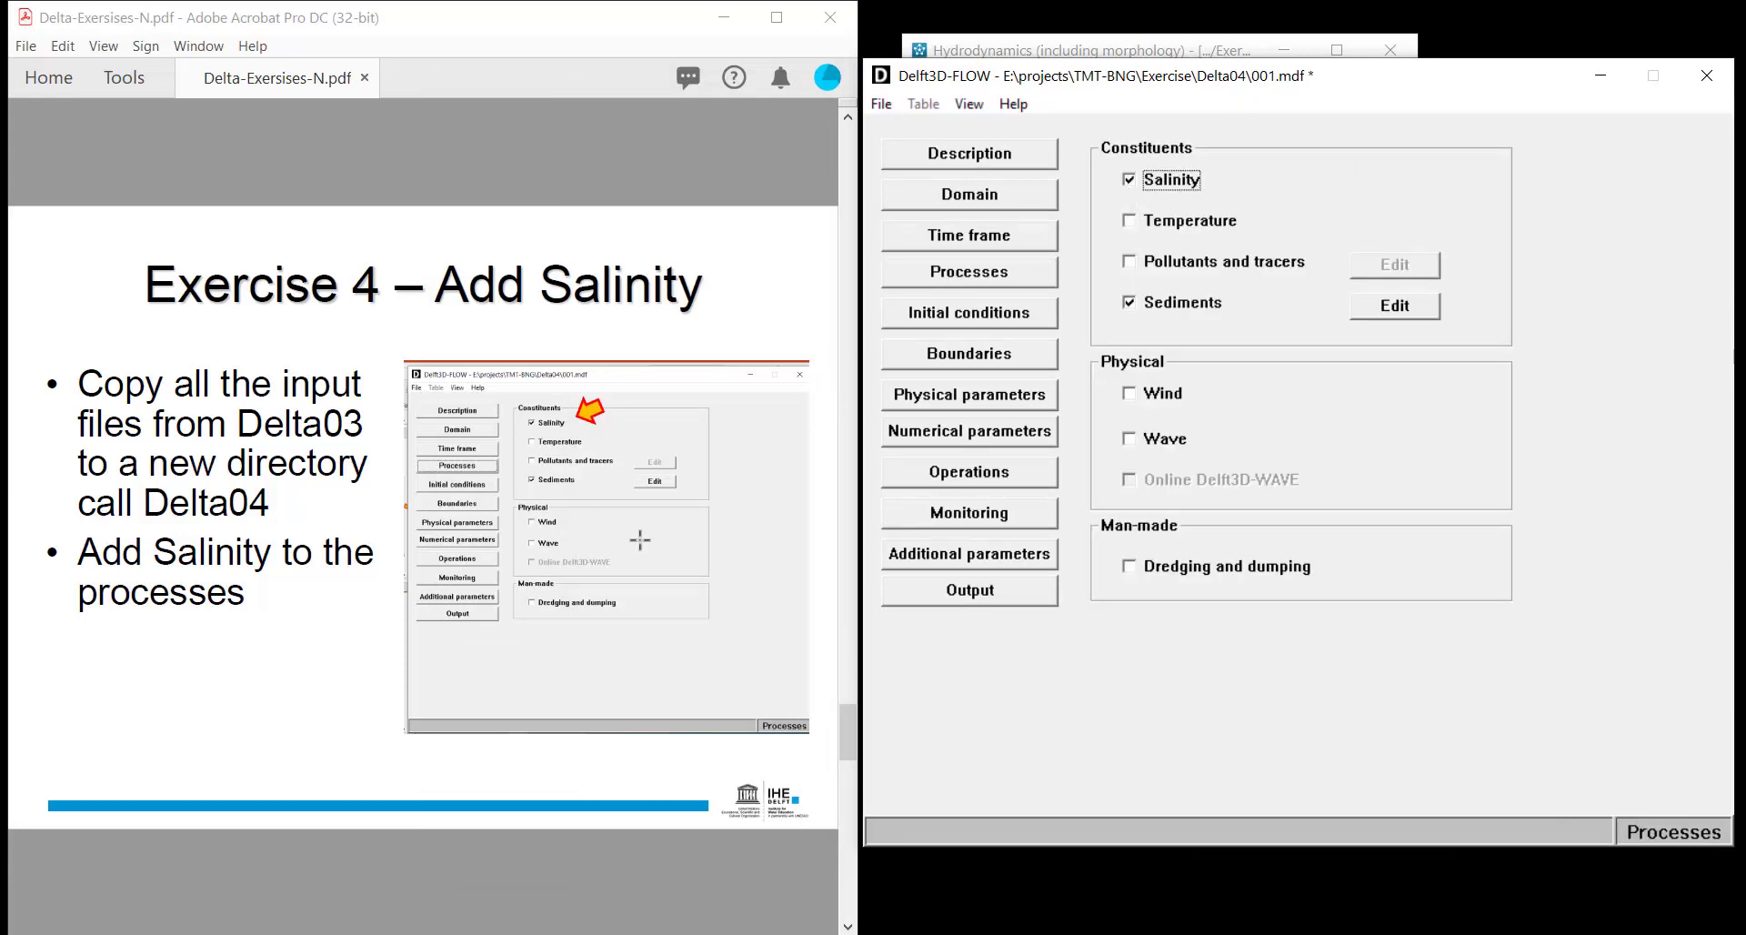
Check the salinity value in the initial conditions against the next exercise slide
mouse_move(455, 873)
scroll(433, 804, "down", 1)
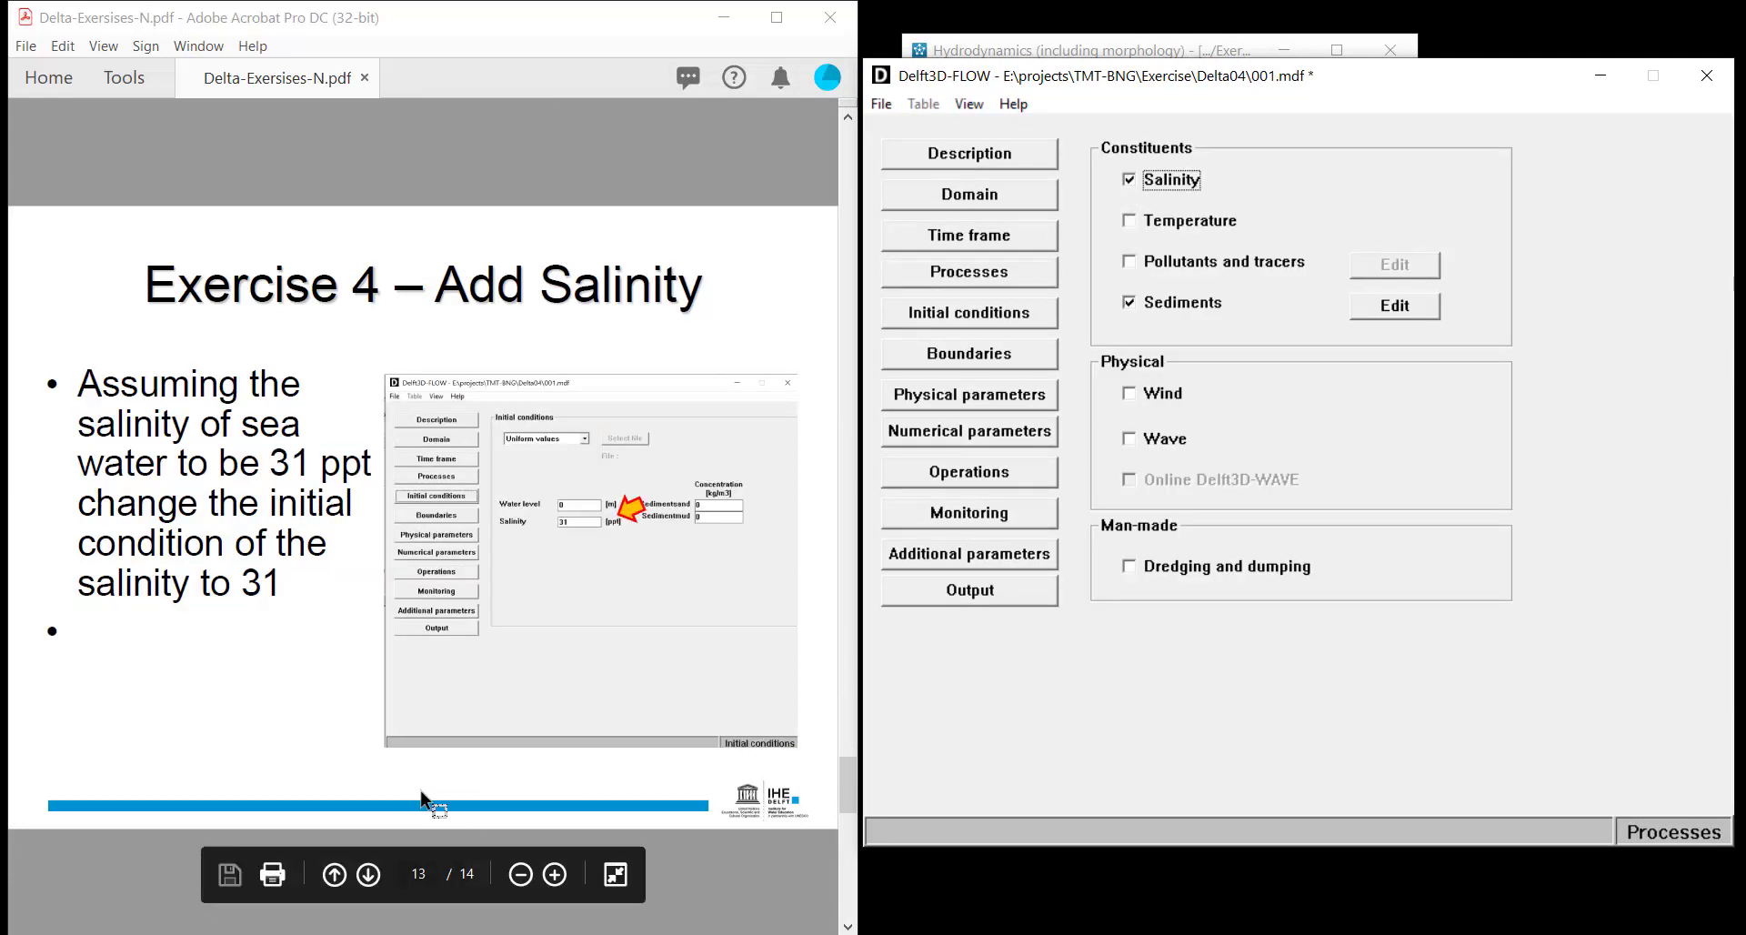
left_click(1025, 324)
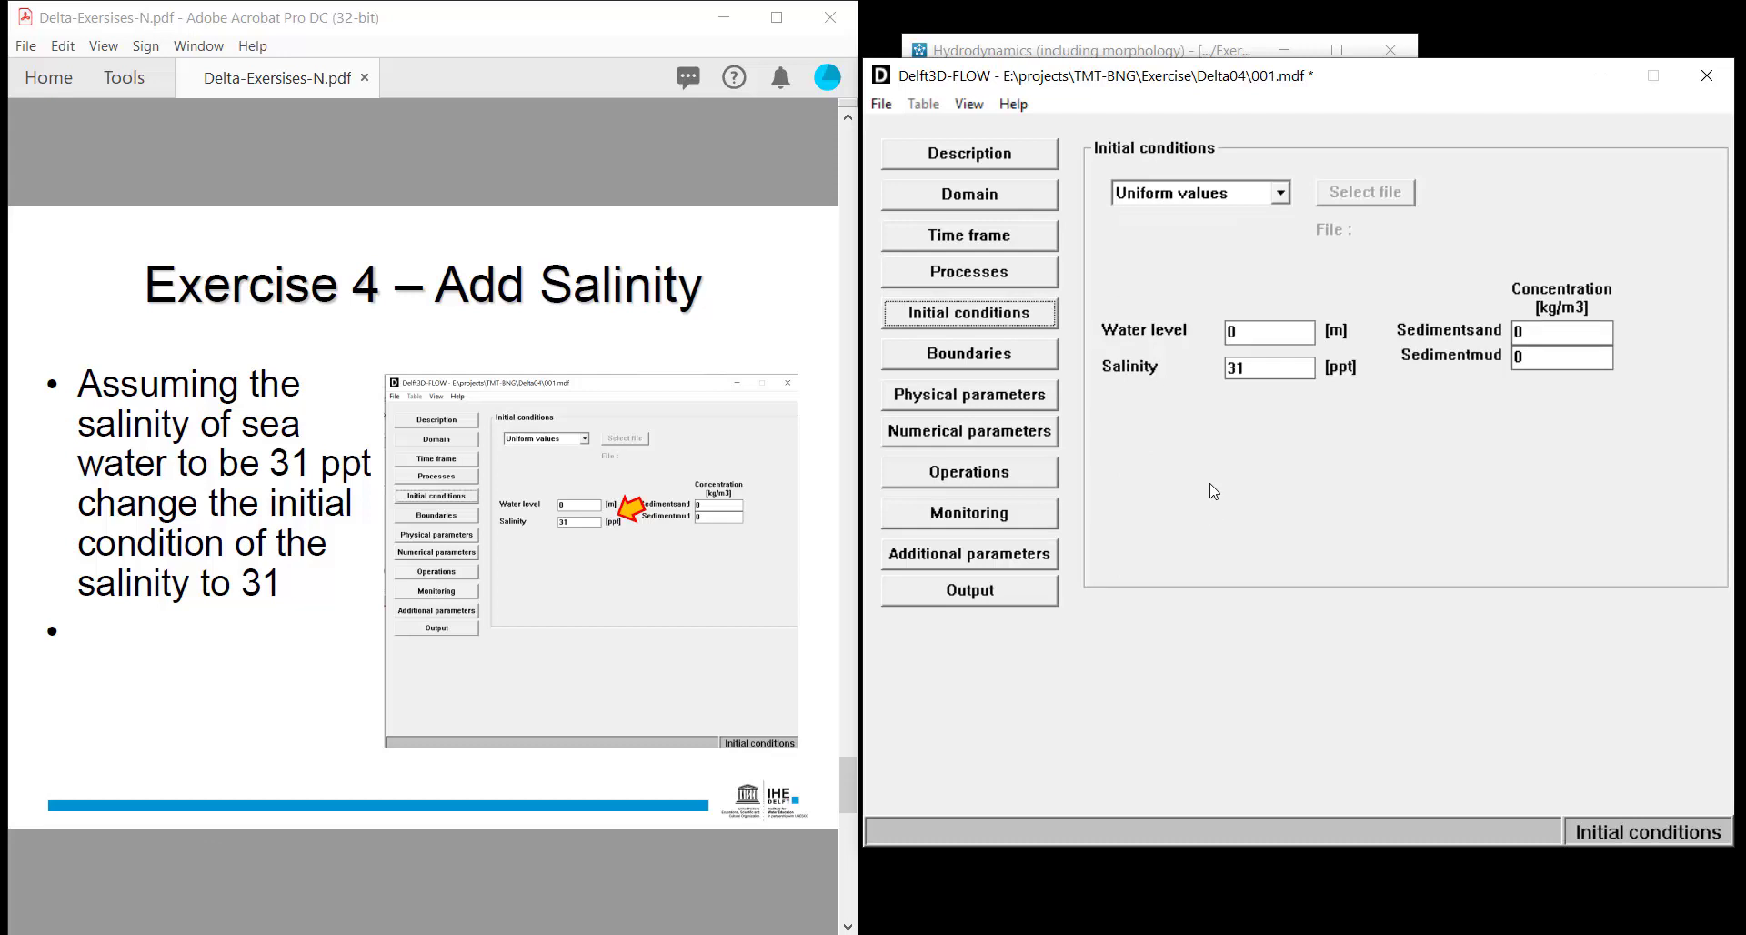
double_click(1255, 370)
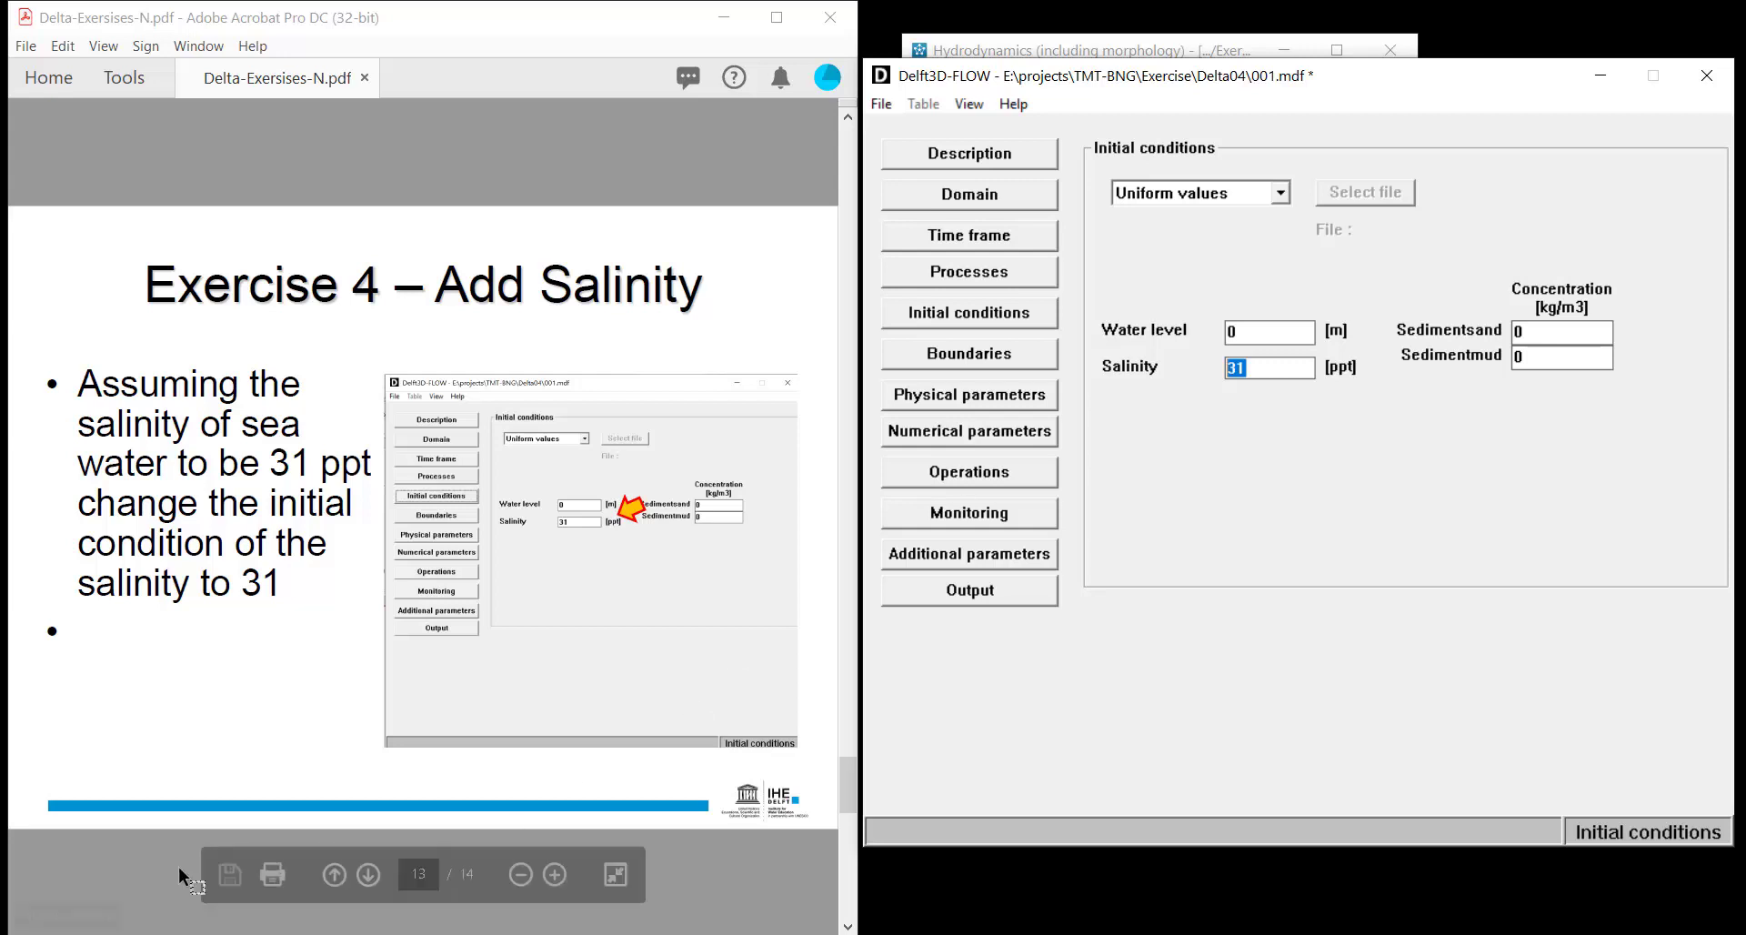
Read in the existing transport series and open the river boundary's transport conditions for Salinity beside the boundary instructions
scroll(408, 804, "down", 1)
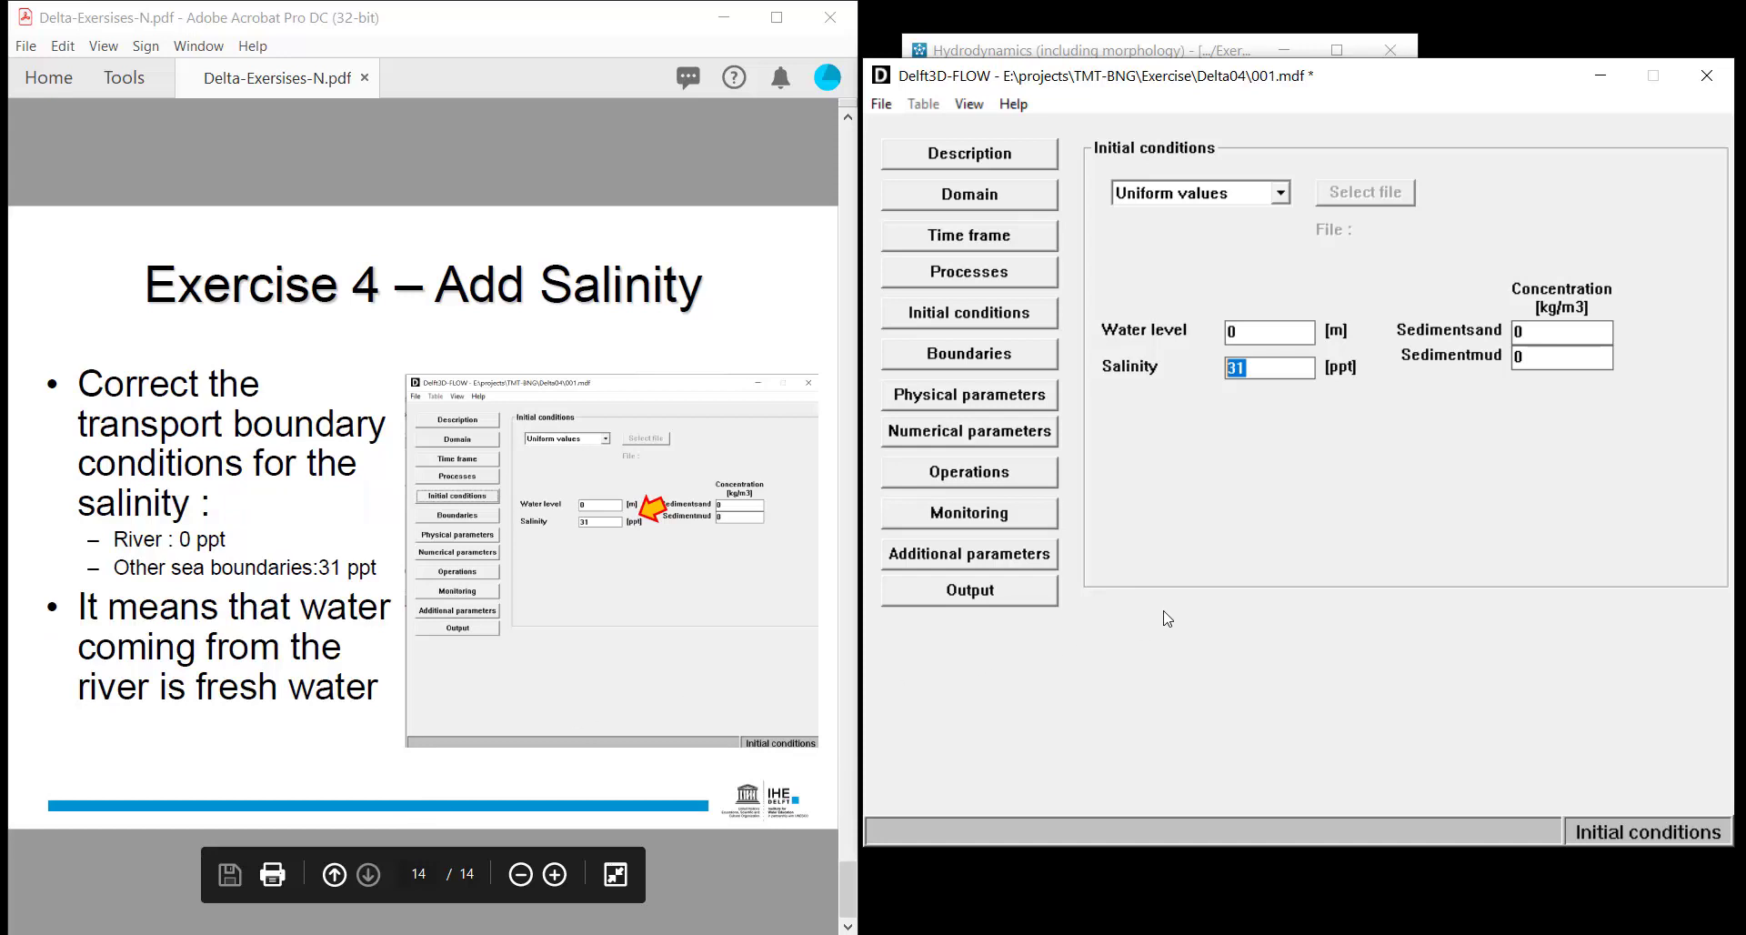
left_click(1007, 361)
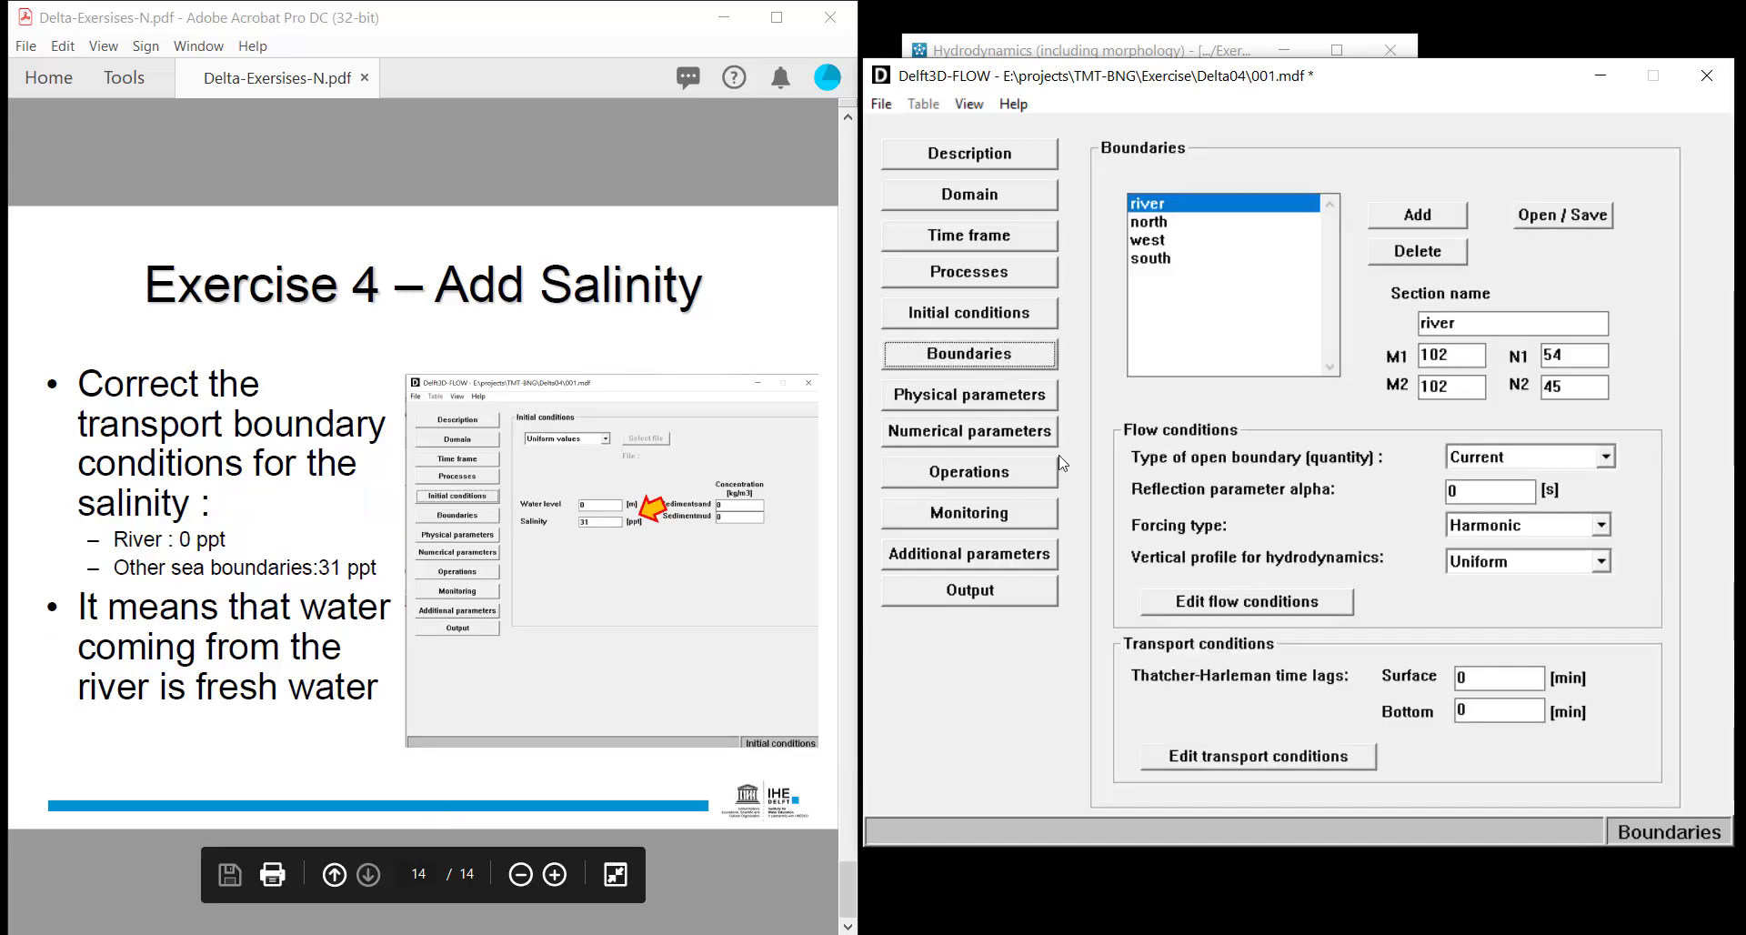
left_click(1264, 767)
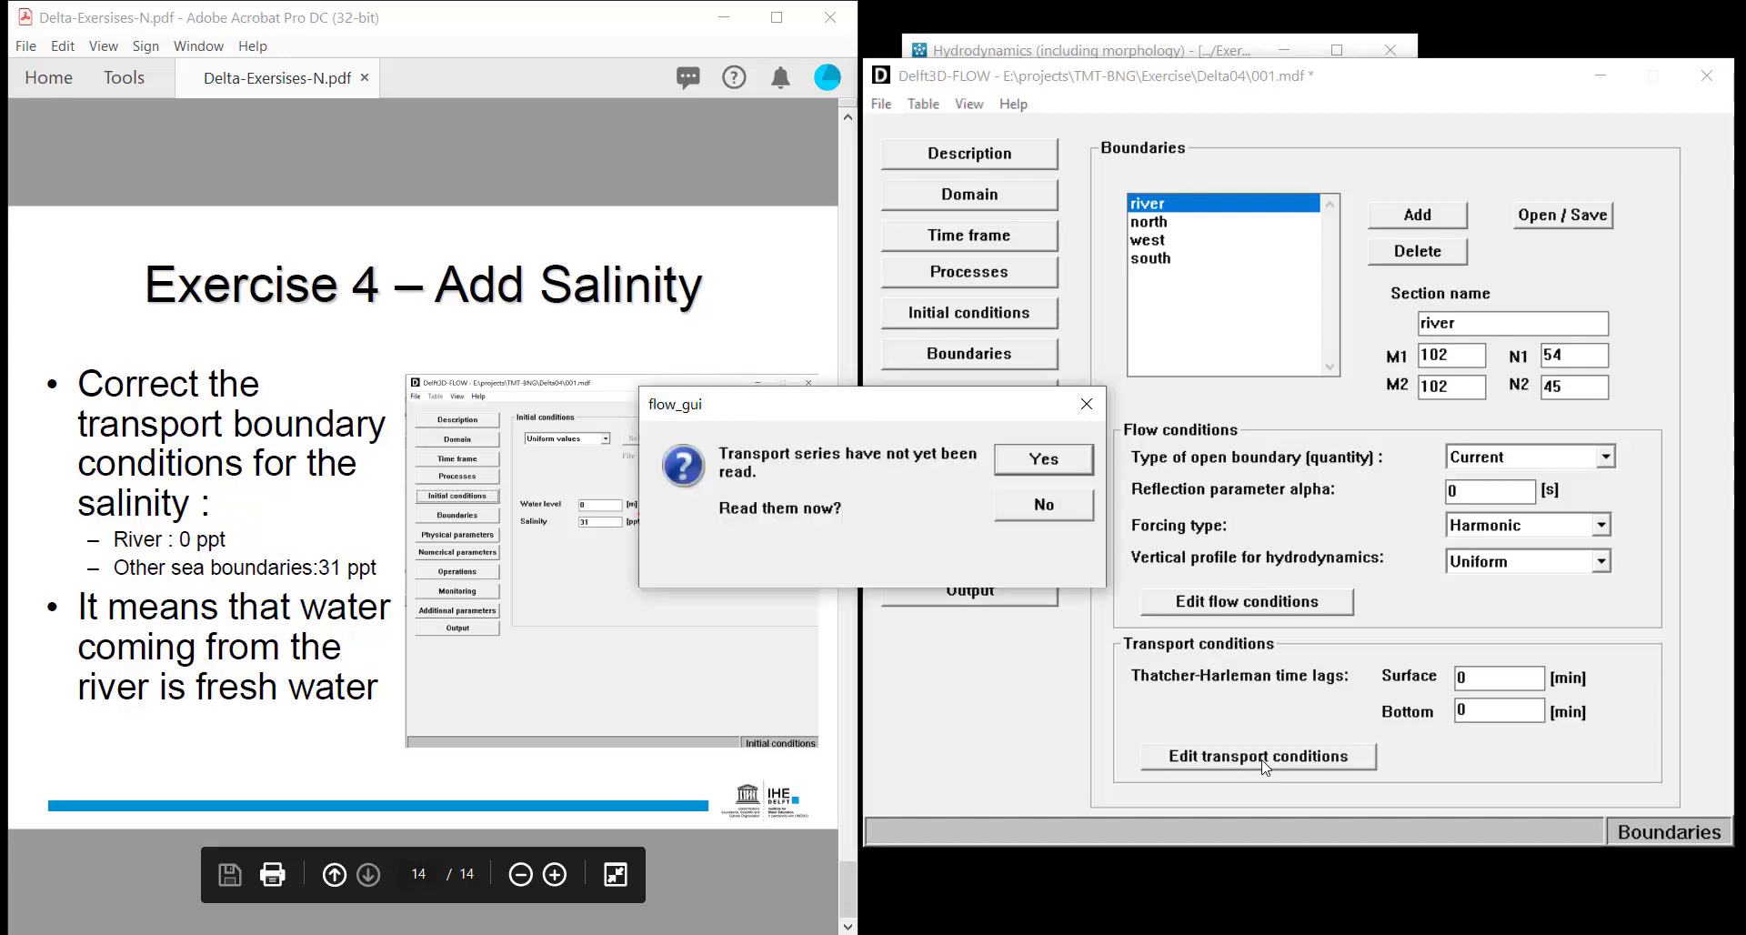
left_click(1055, 468)
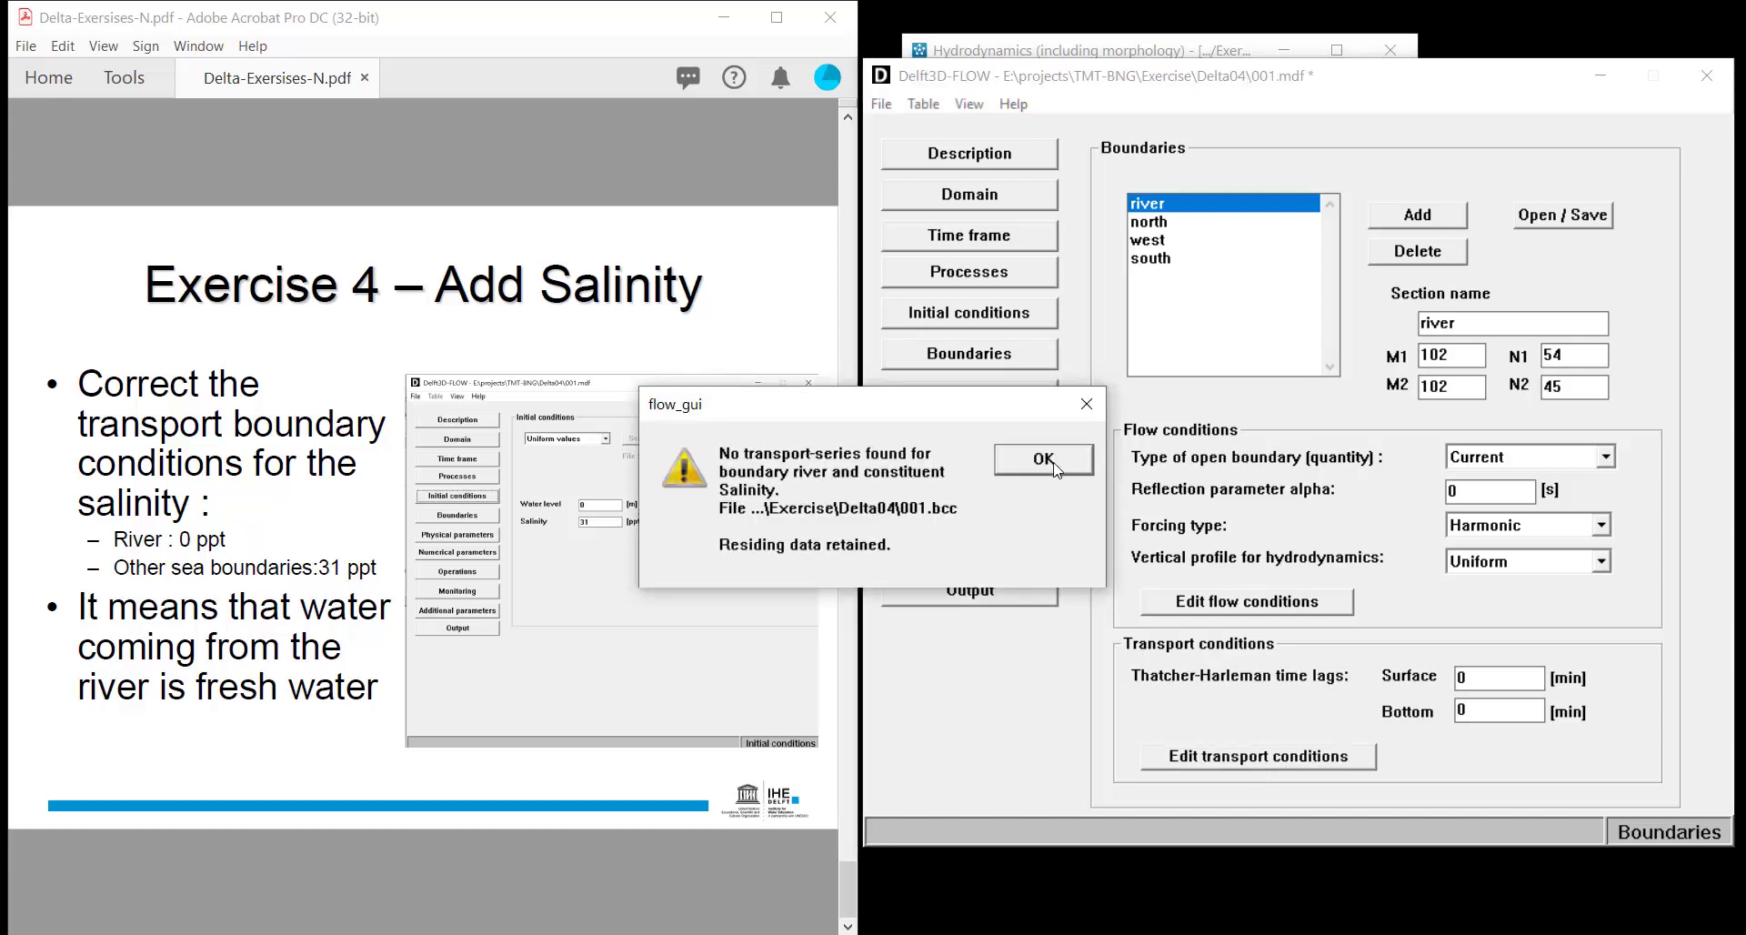
left_click(1042, 459)
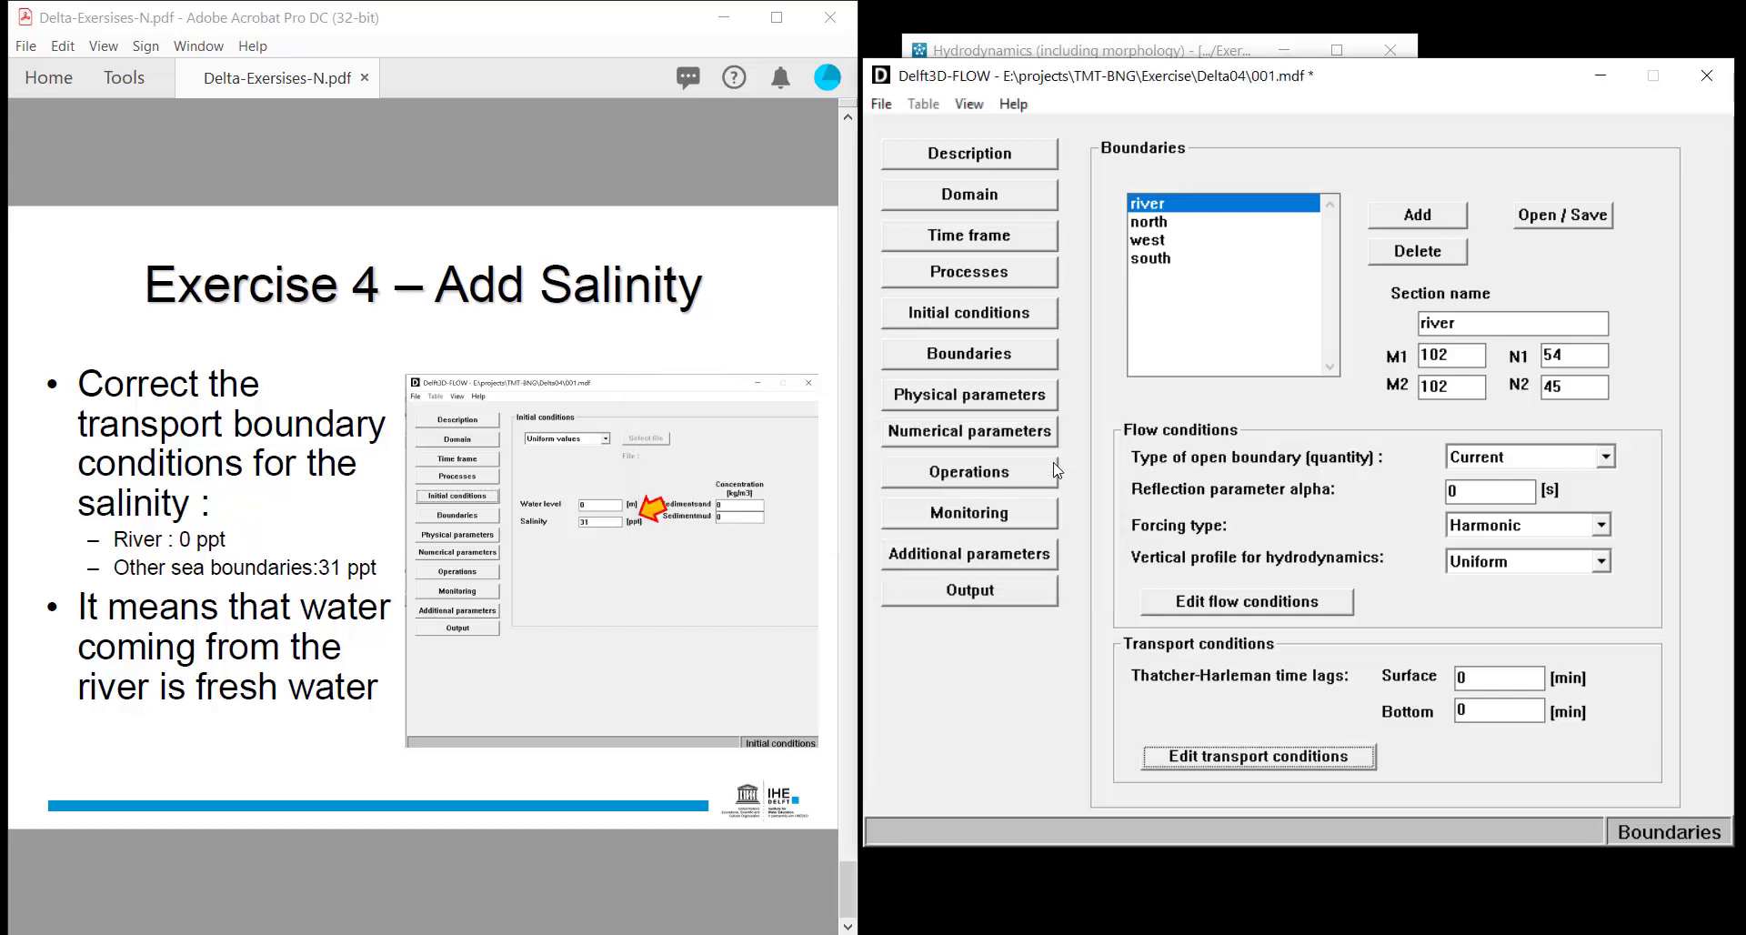
left_click(1055, 469)
left_click(1056, 468)
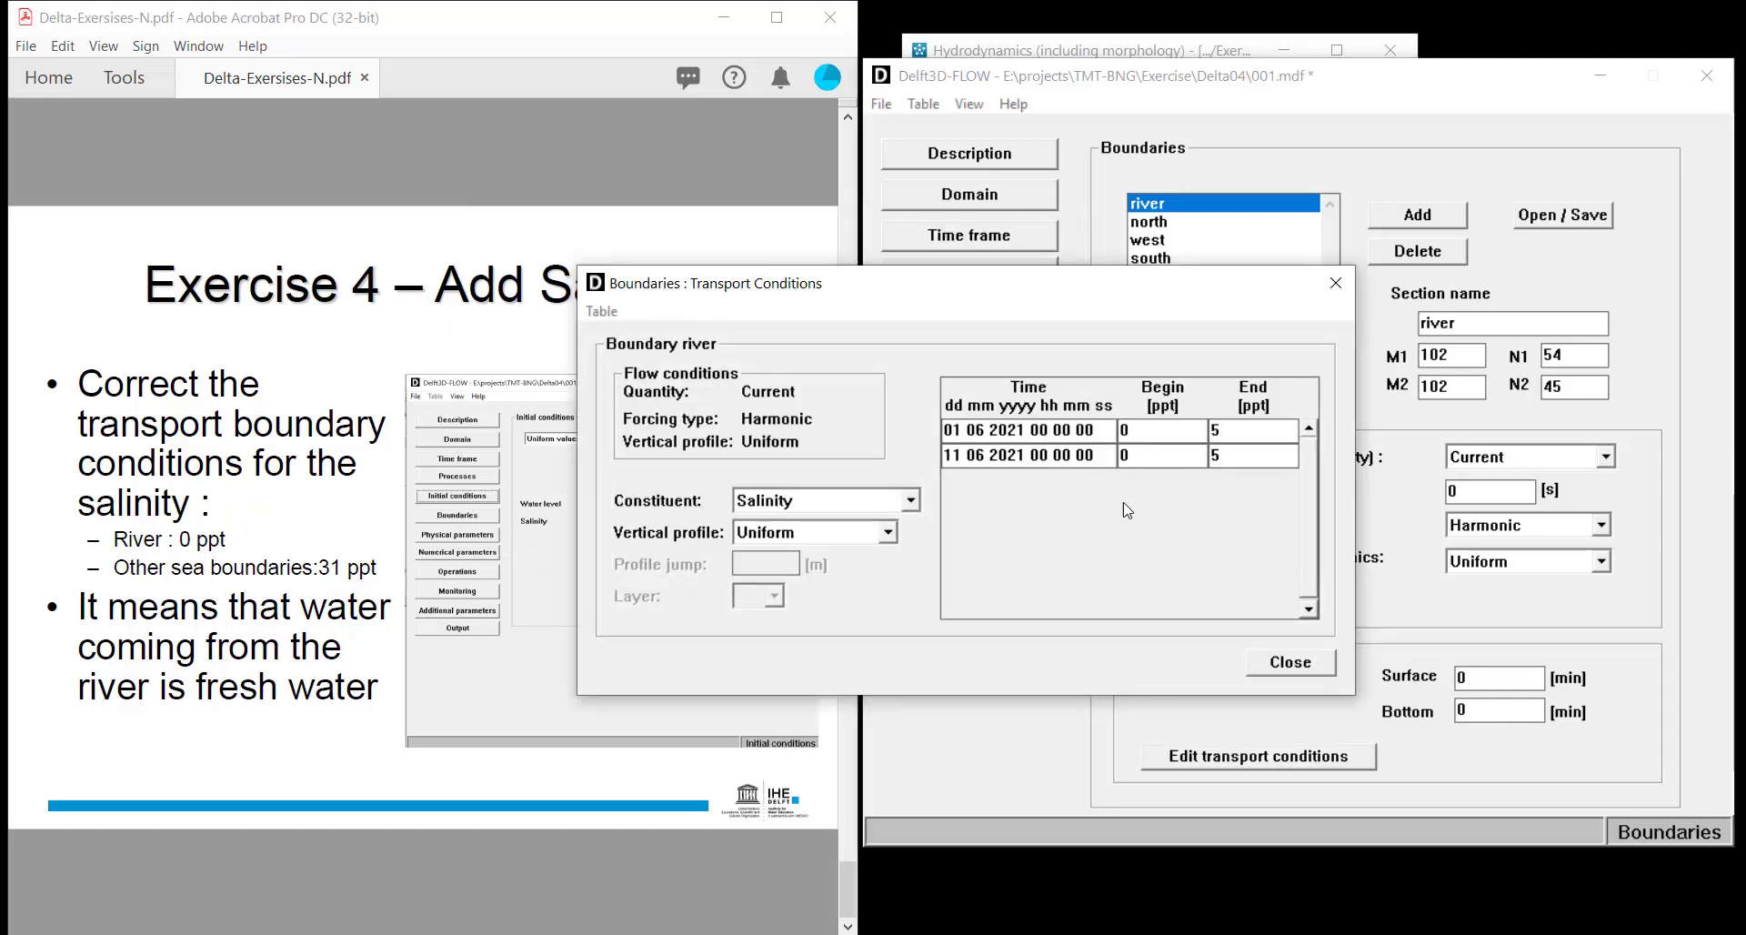
left_click_drag(934, 295, 1191, 367)
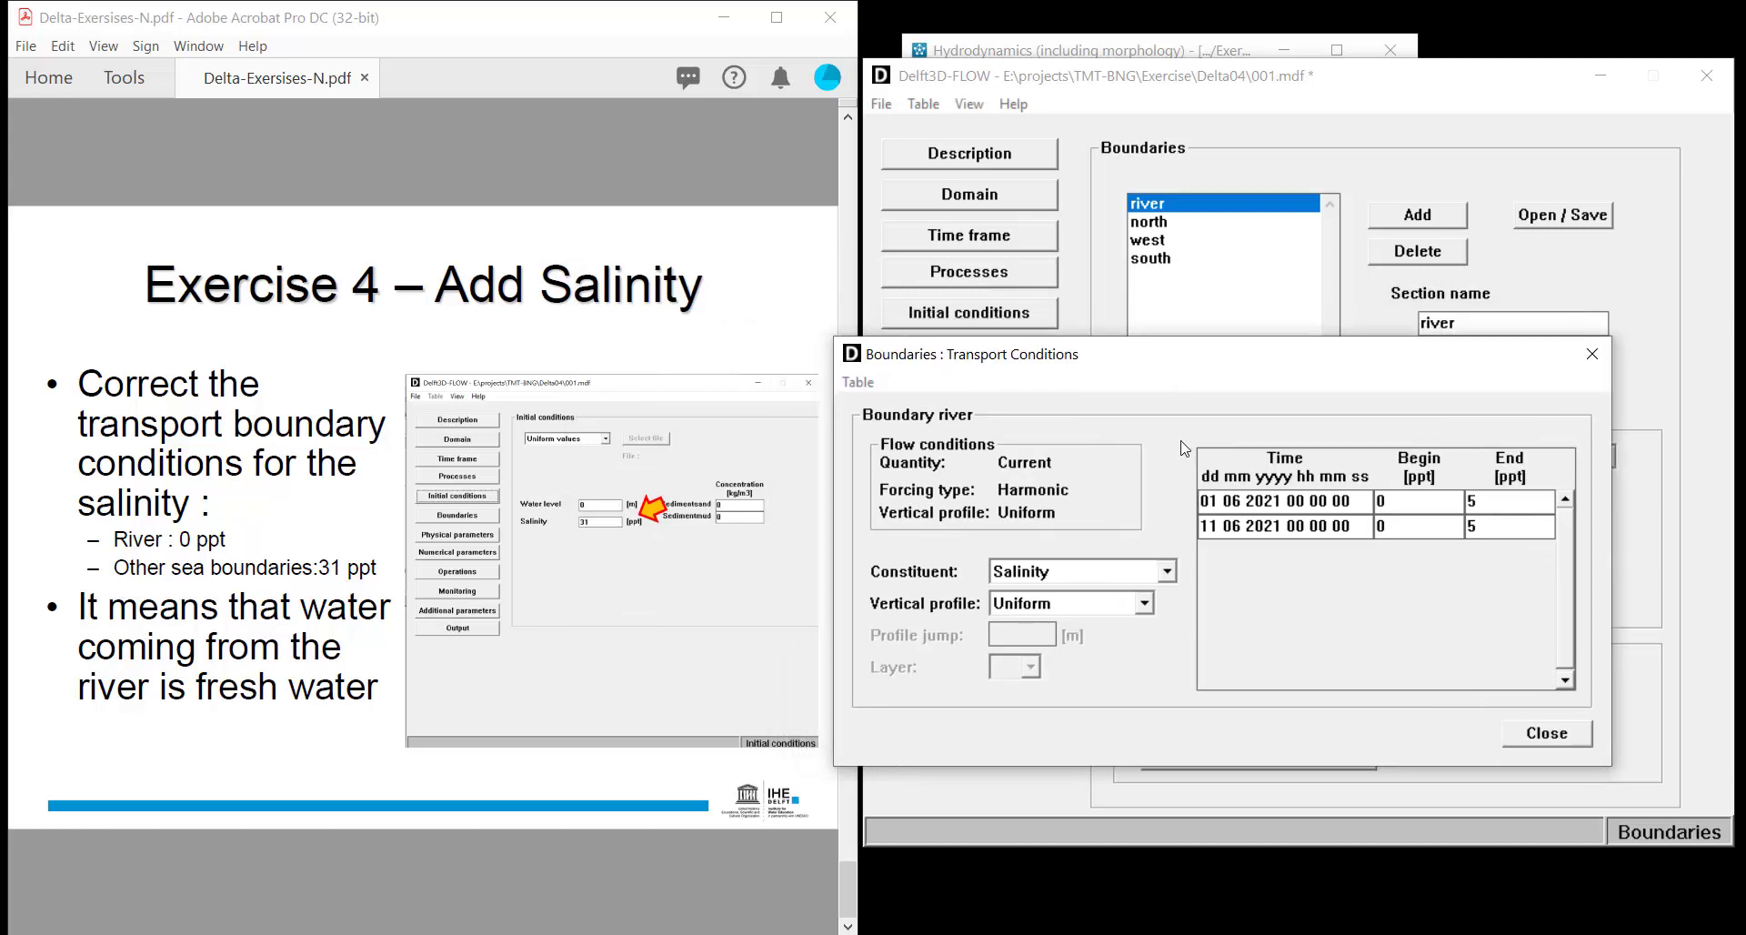
Set the river boundary's Salinity end values to 0 ppt for both 01 06 2021 and 11 06 2021 and close its transport conditions
left_click(1137, 572)
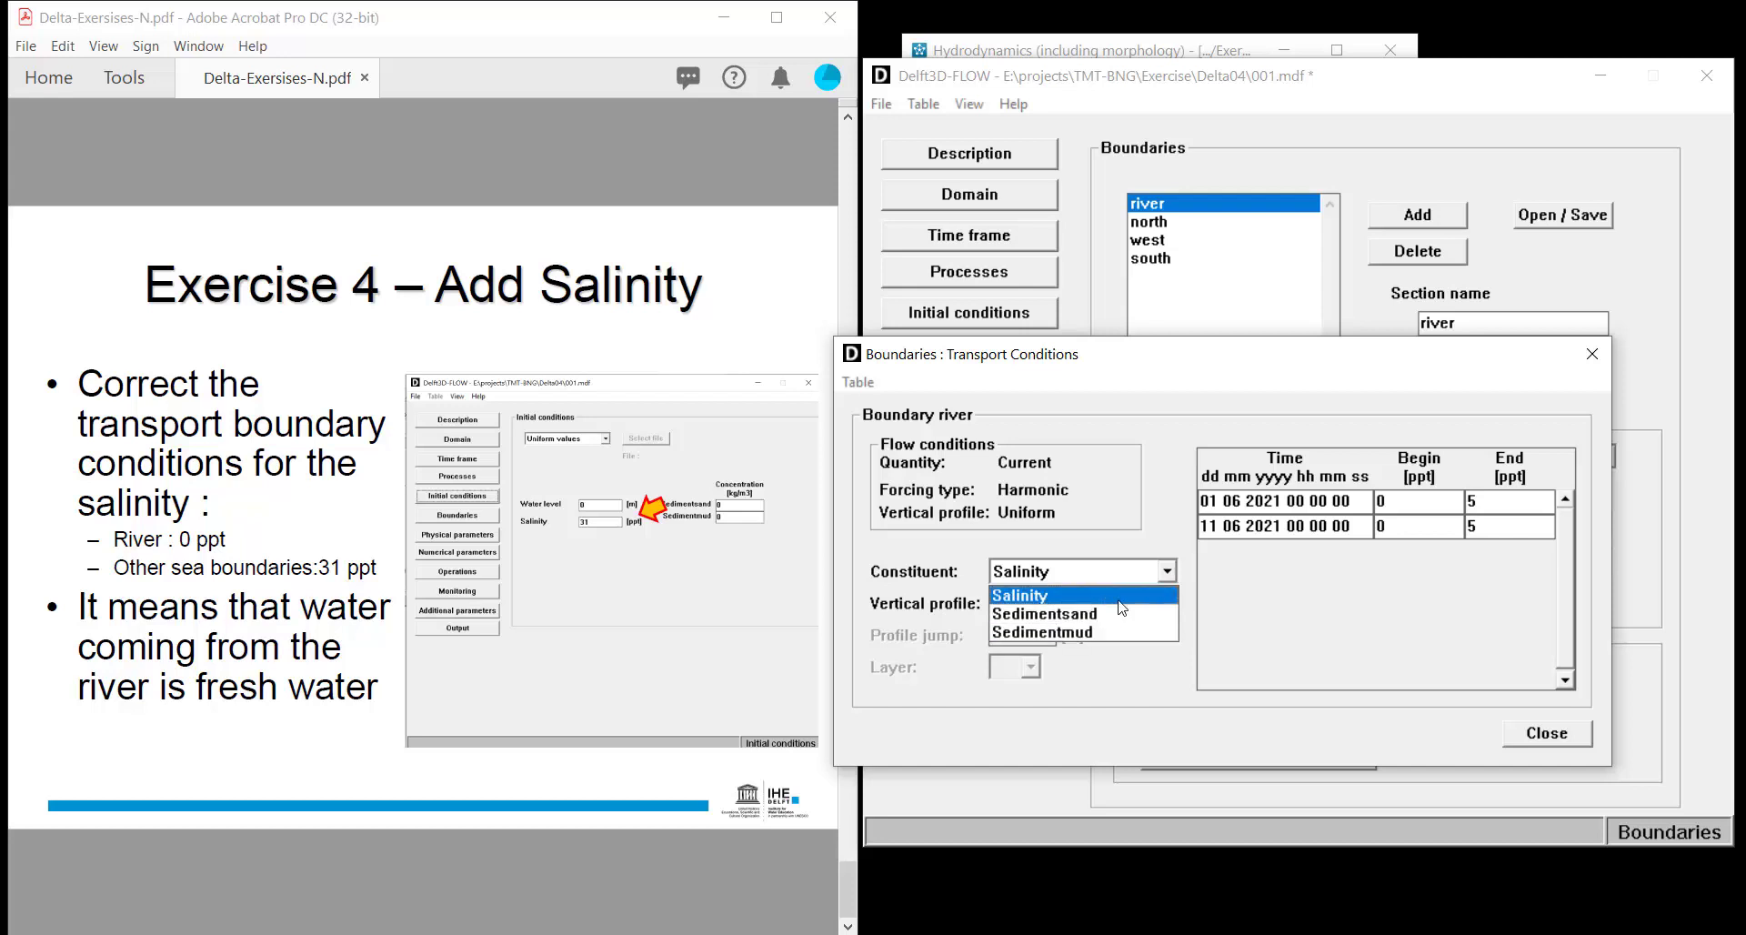
left_click(1121, 600)
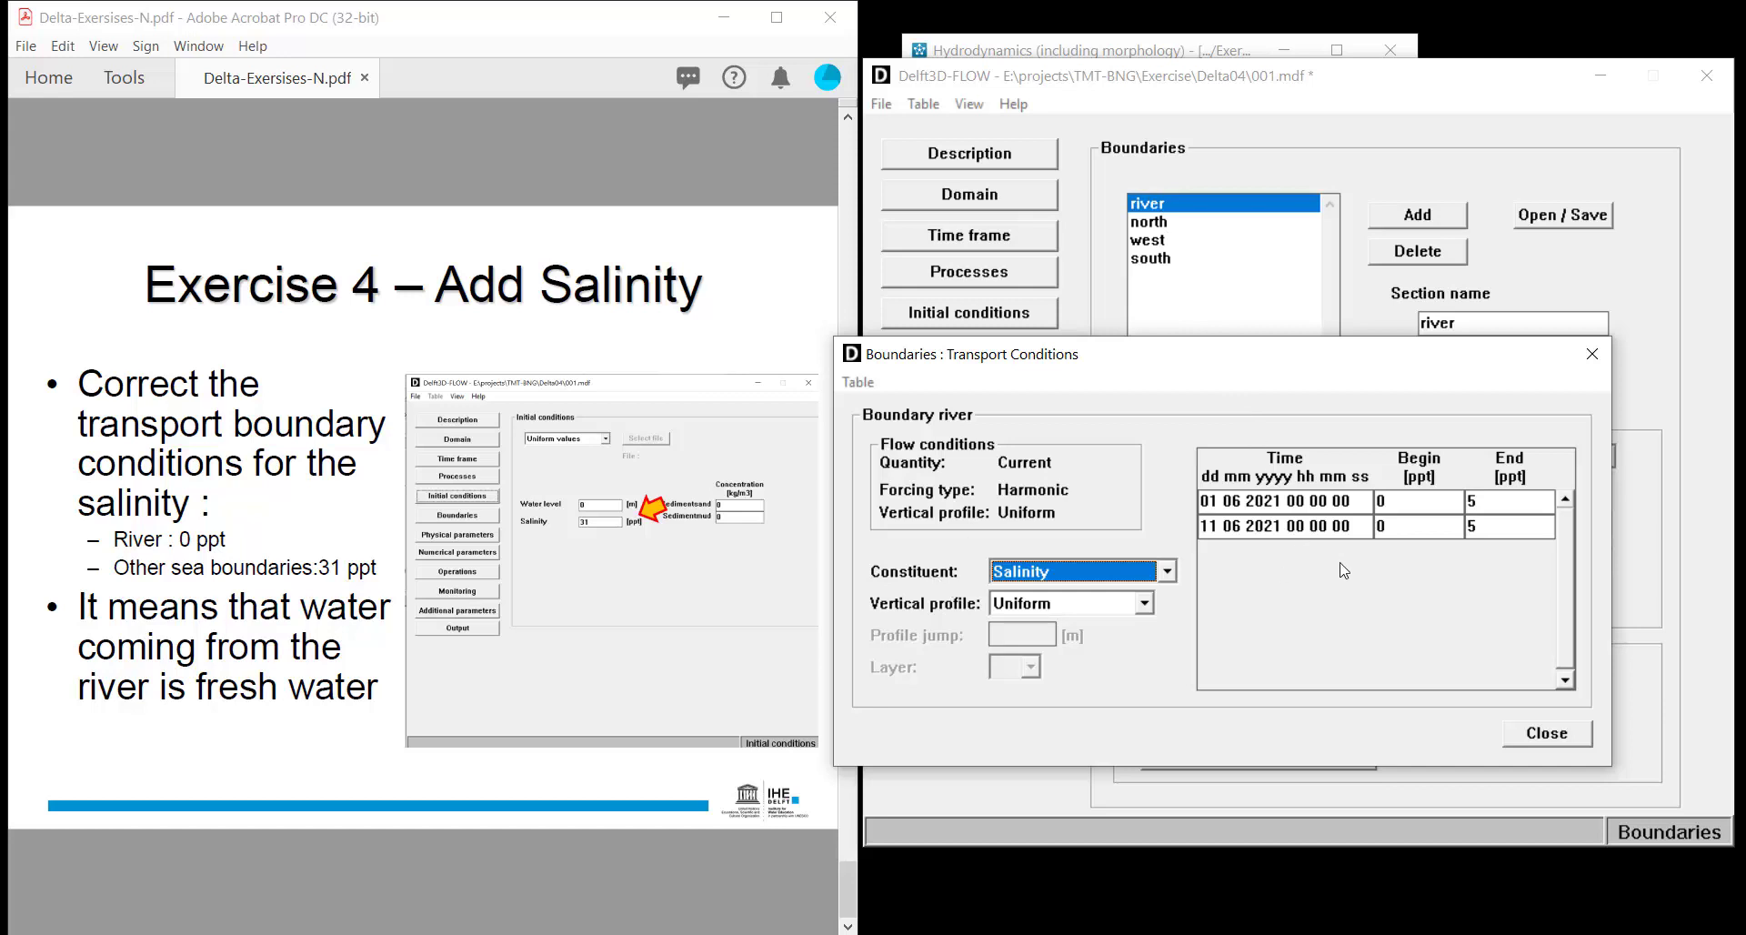
left_click(1486, 502)
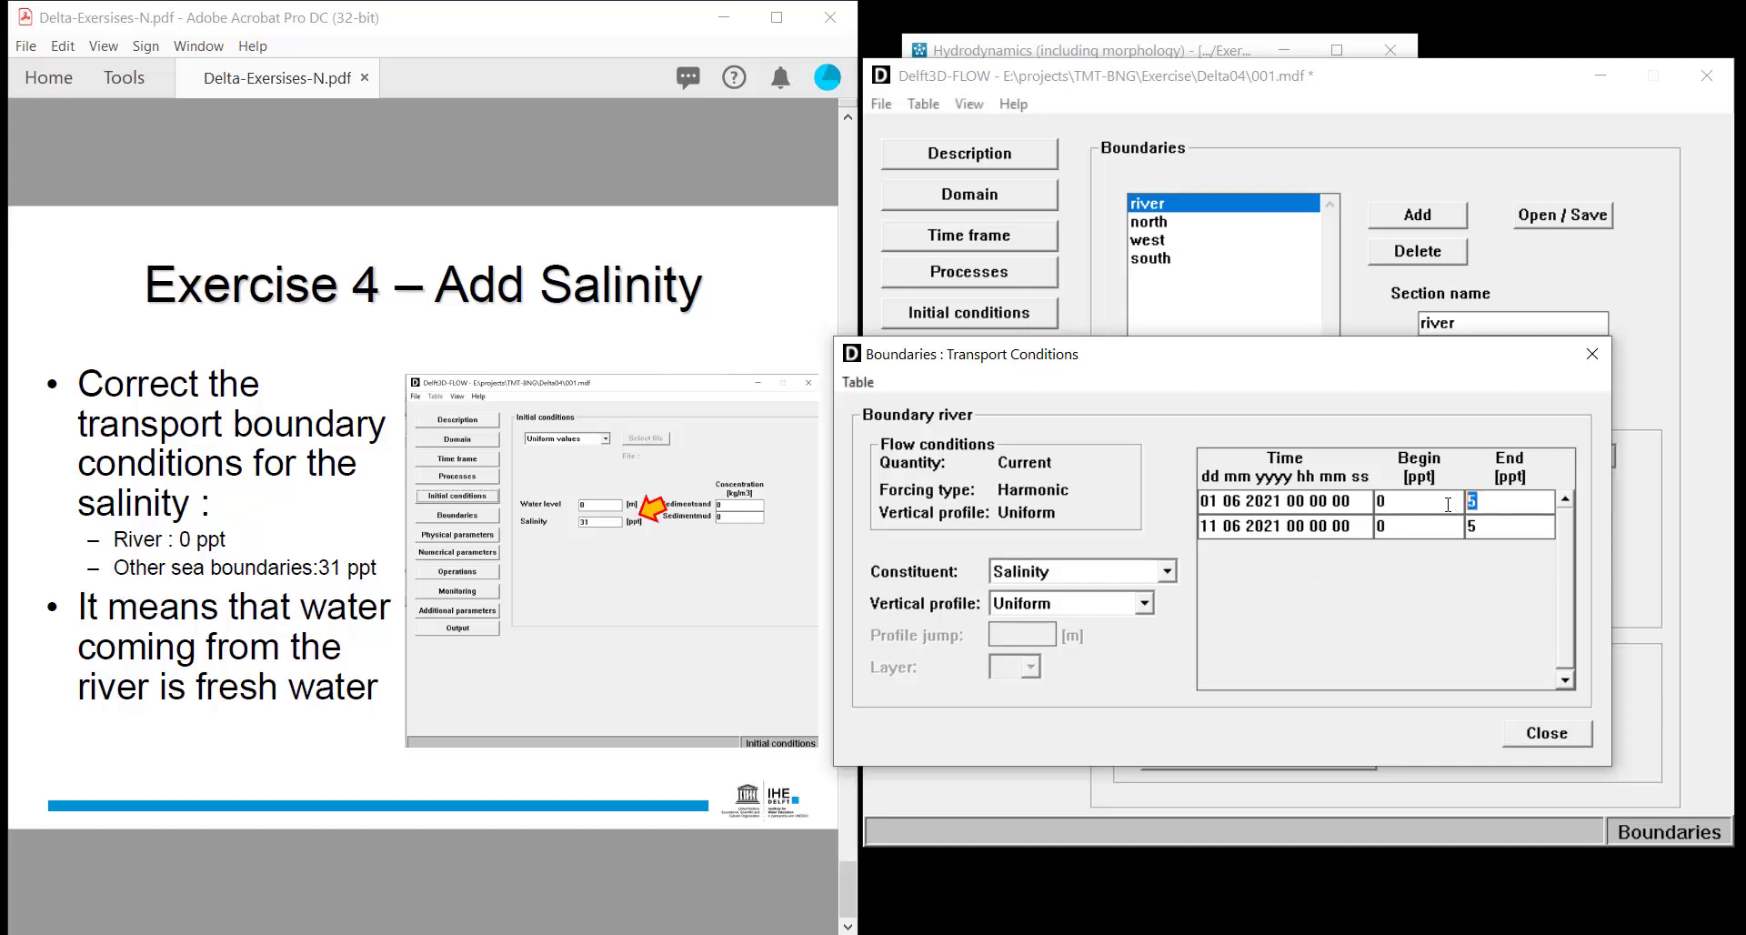
type("0")
key("Down")
type("0")
left_click(1514, 741)
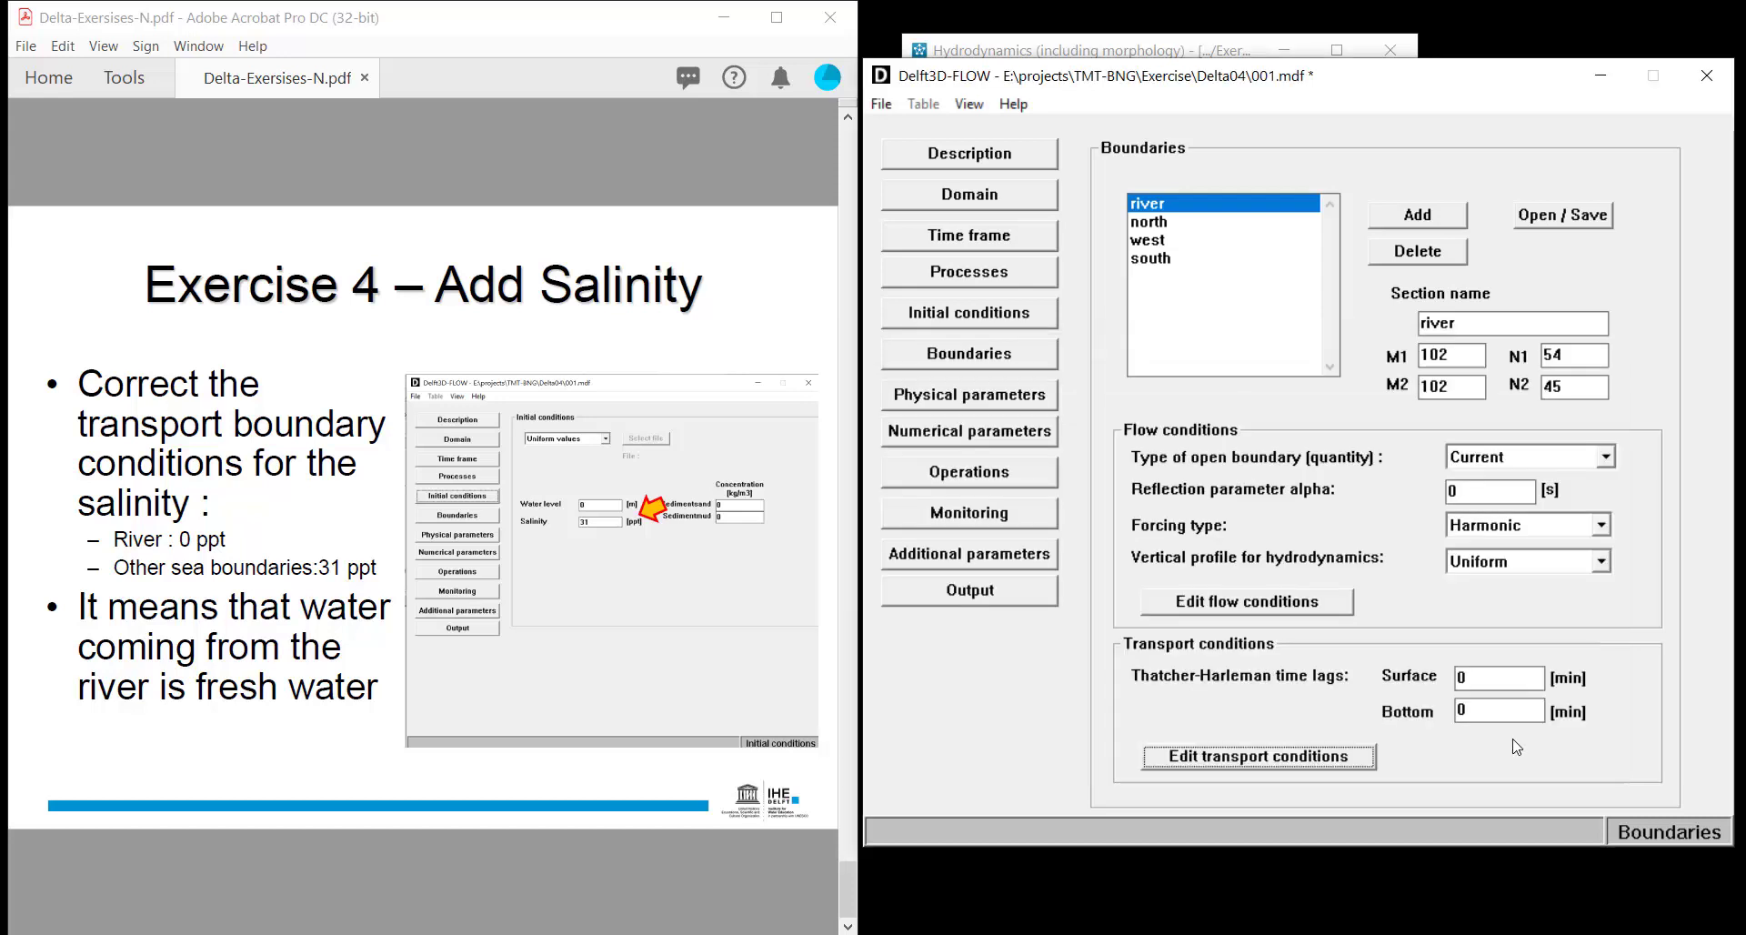
Set the north boundary's Salinity transport conditions to 31 ppt at begin and end for both times
left_click(1171, 226)
left_click(1285, 758)
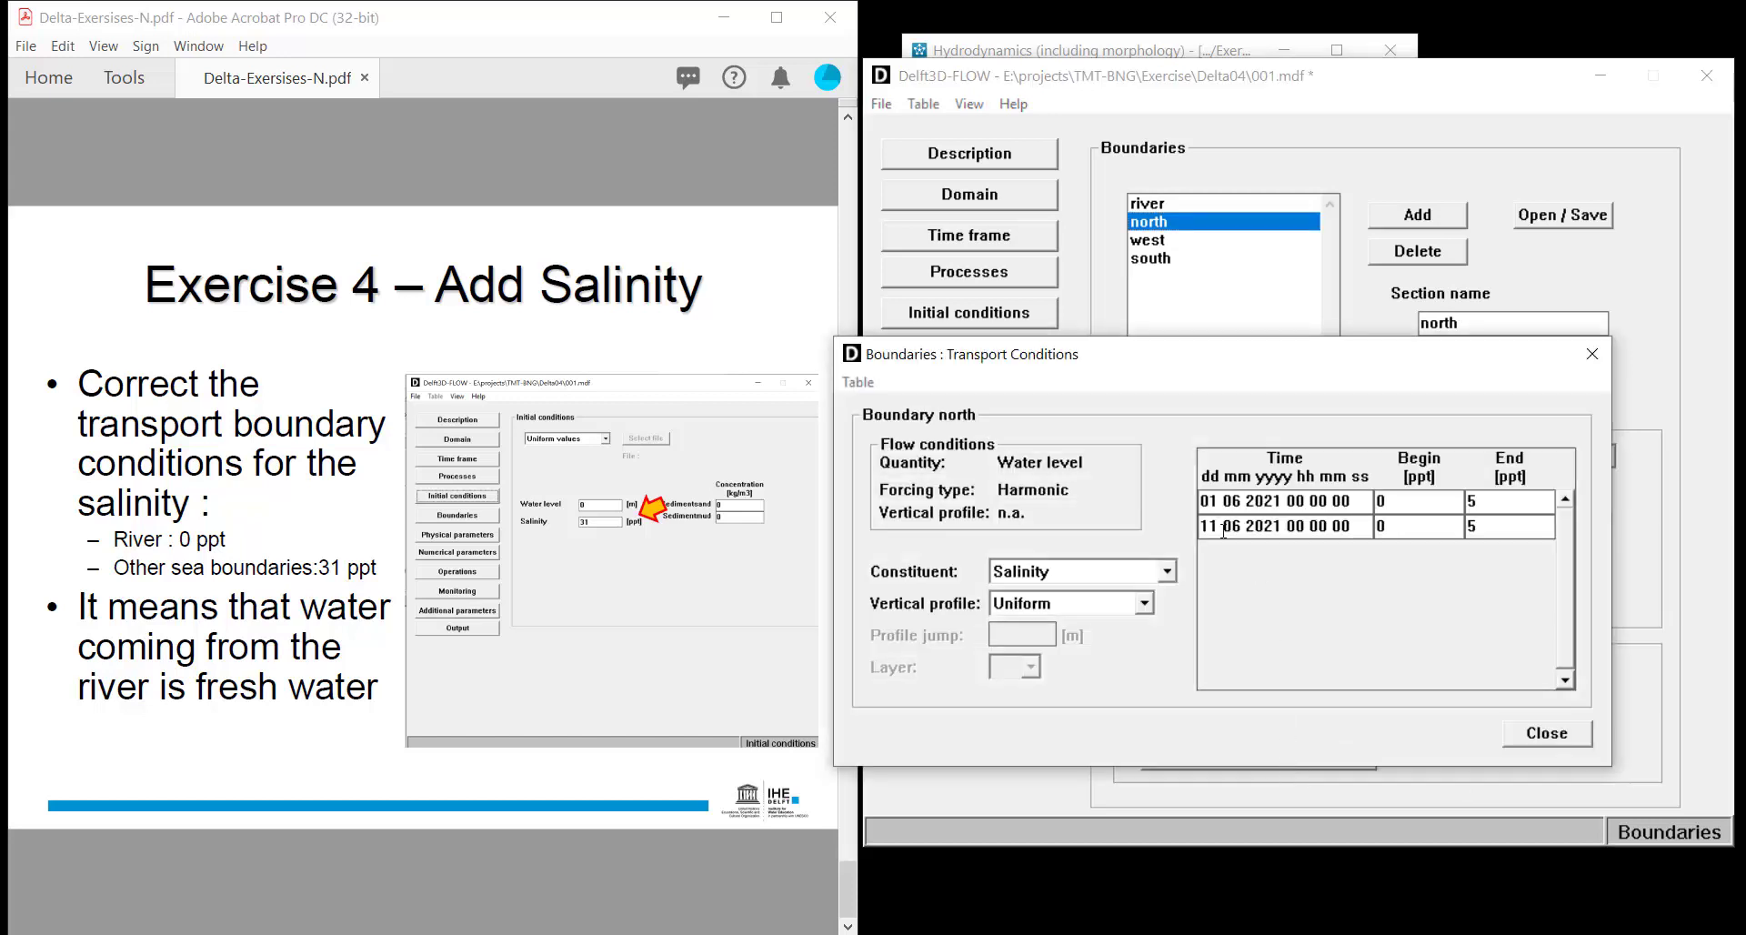
left_click(1482, 501)
type("31")
key("Return")
type("31")
left_click(1384, 503)
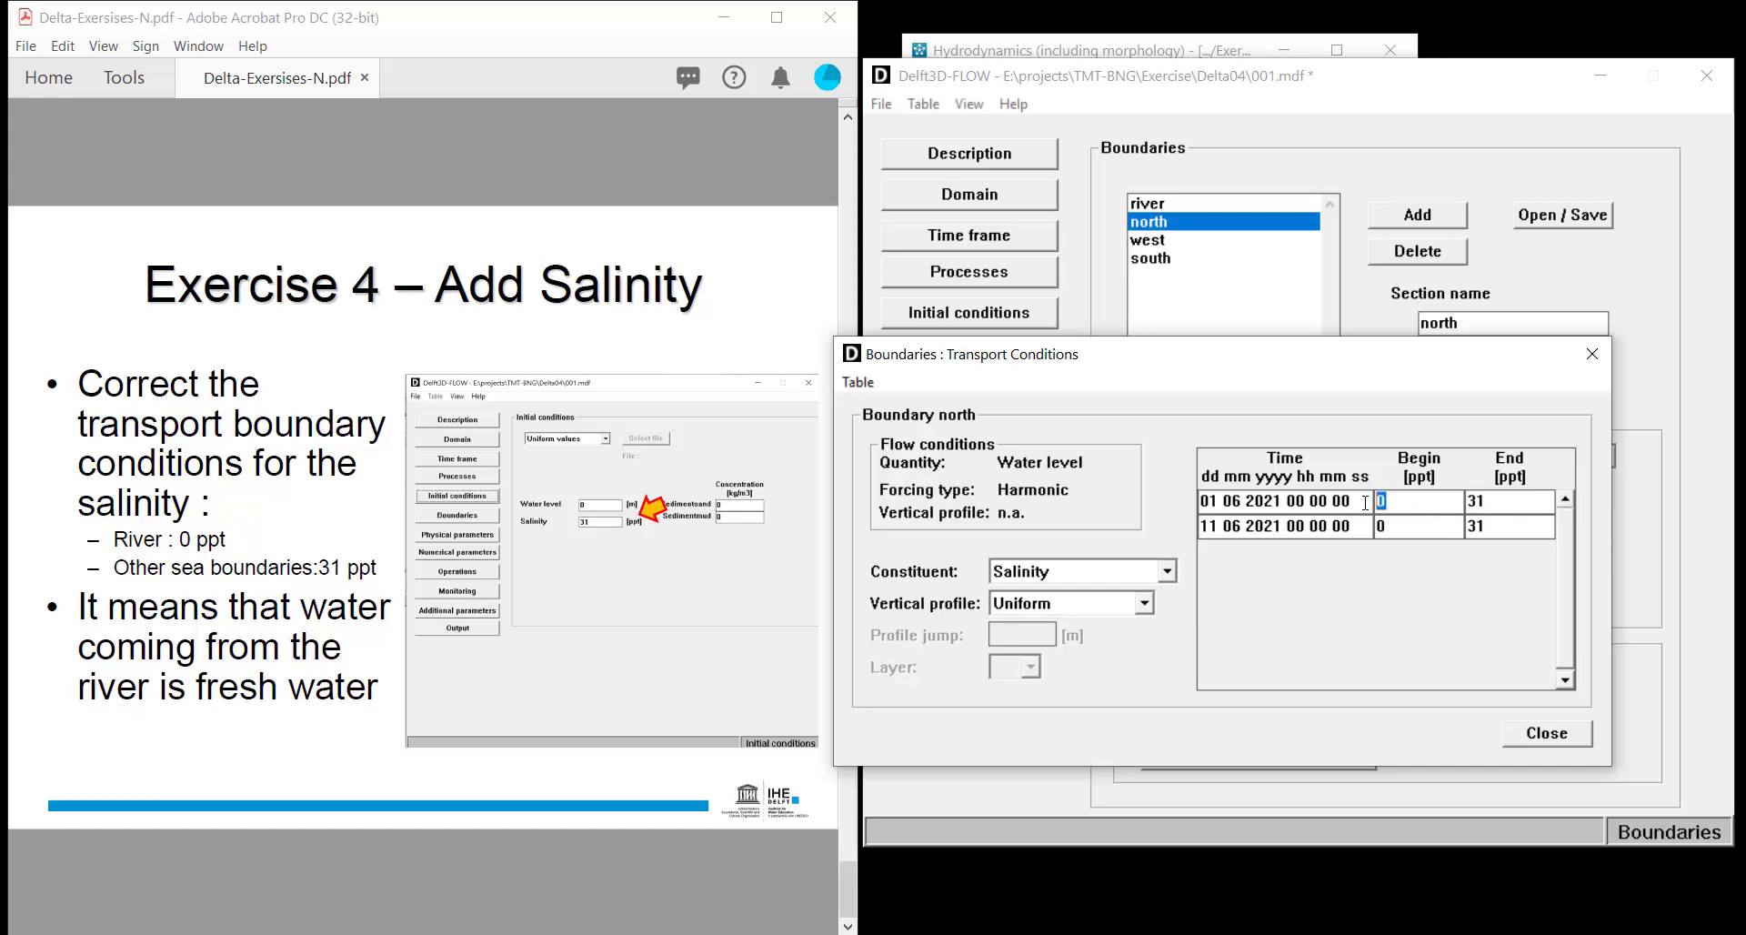
type("31")
key("Return")
type("31")
left_click(1545, 742)
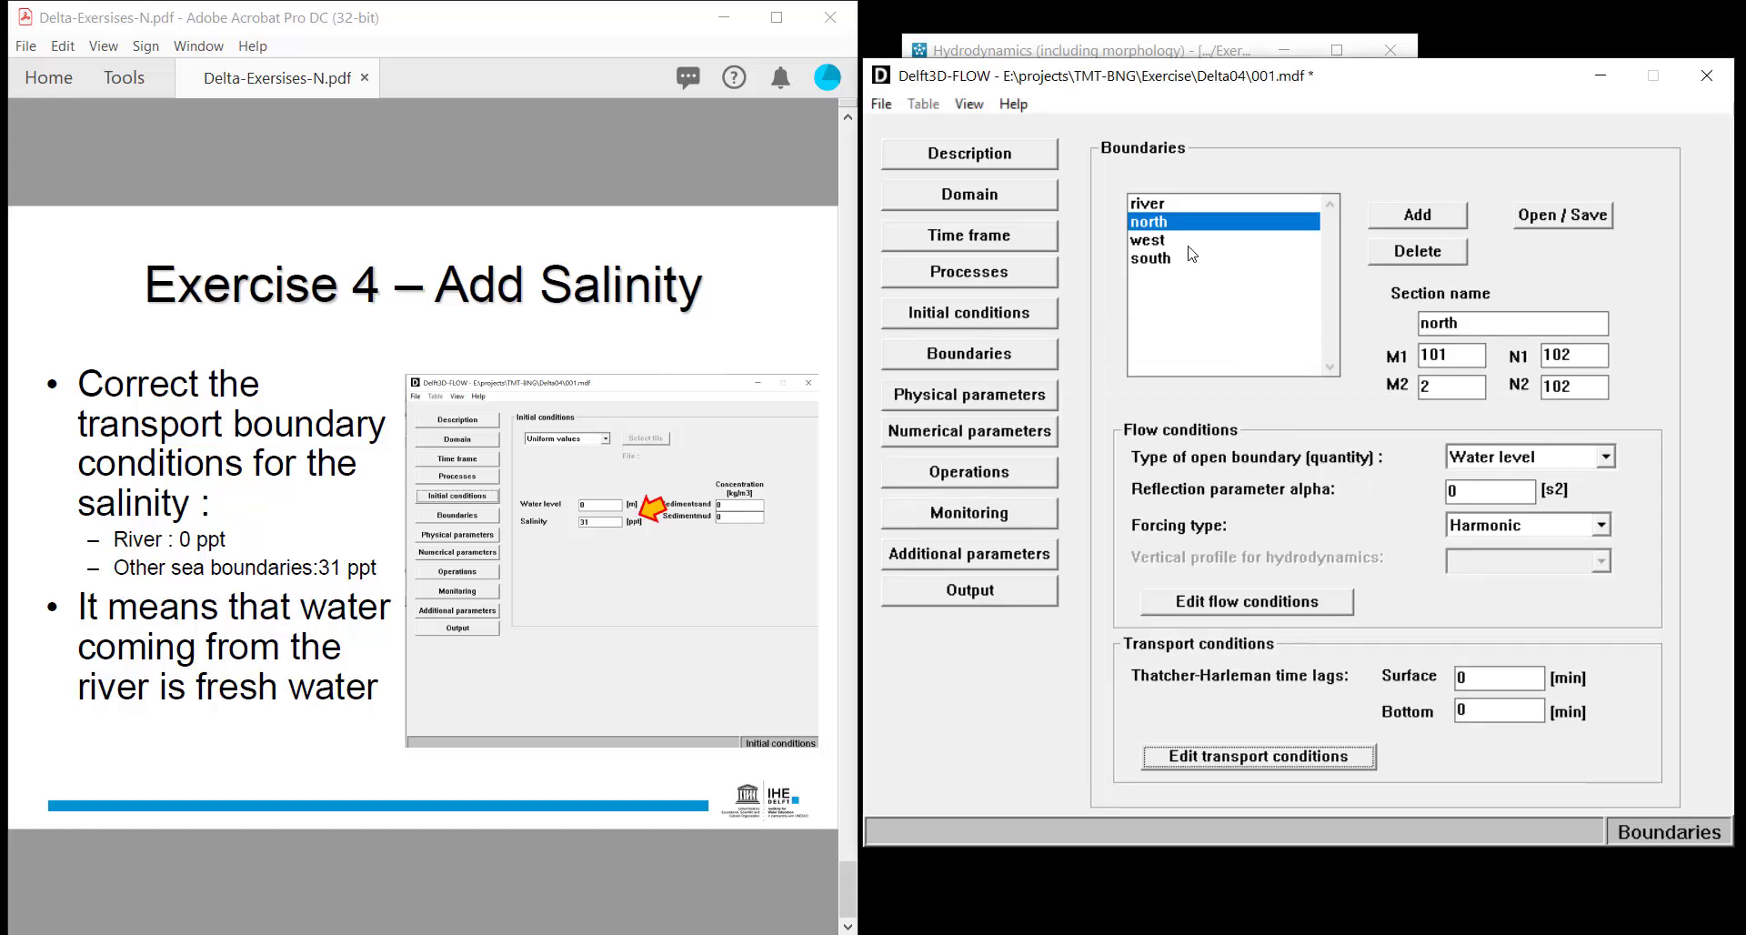
Set the west boundary's Salinity transport conditions to 31 ppt at begin and end for both times
left_click(1187, 241)
left_click(1290, 767)
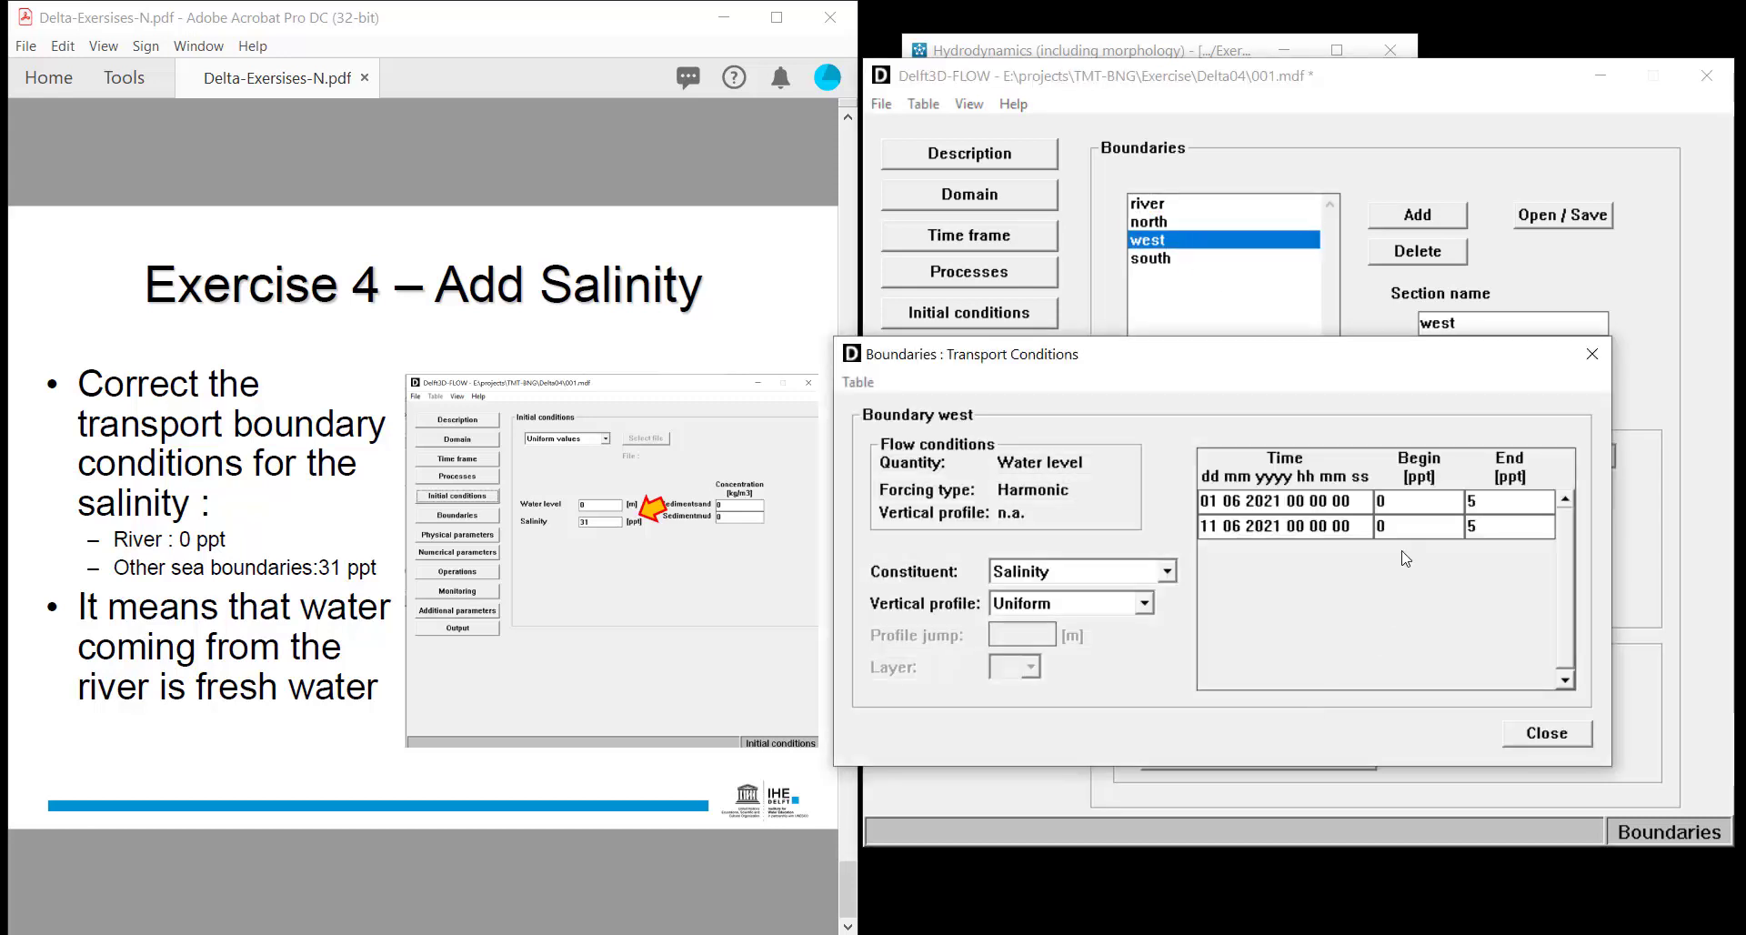
left_click(1462, 498)
type("31")
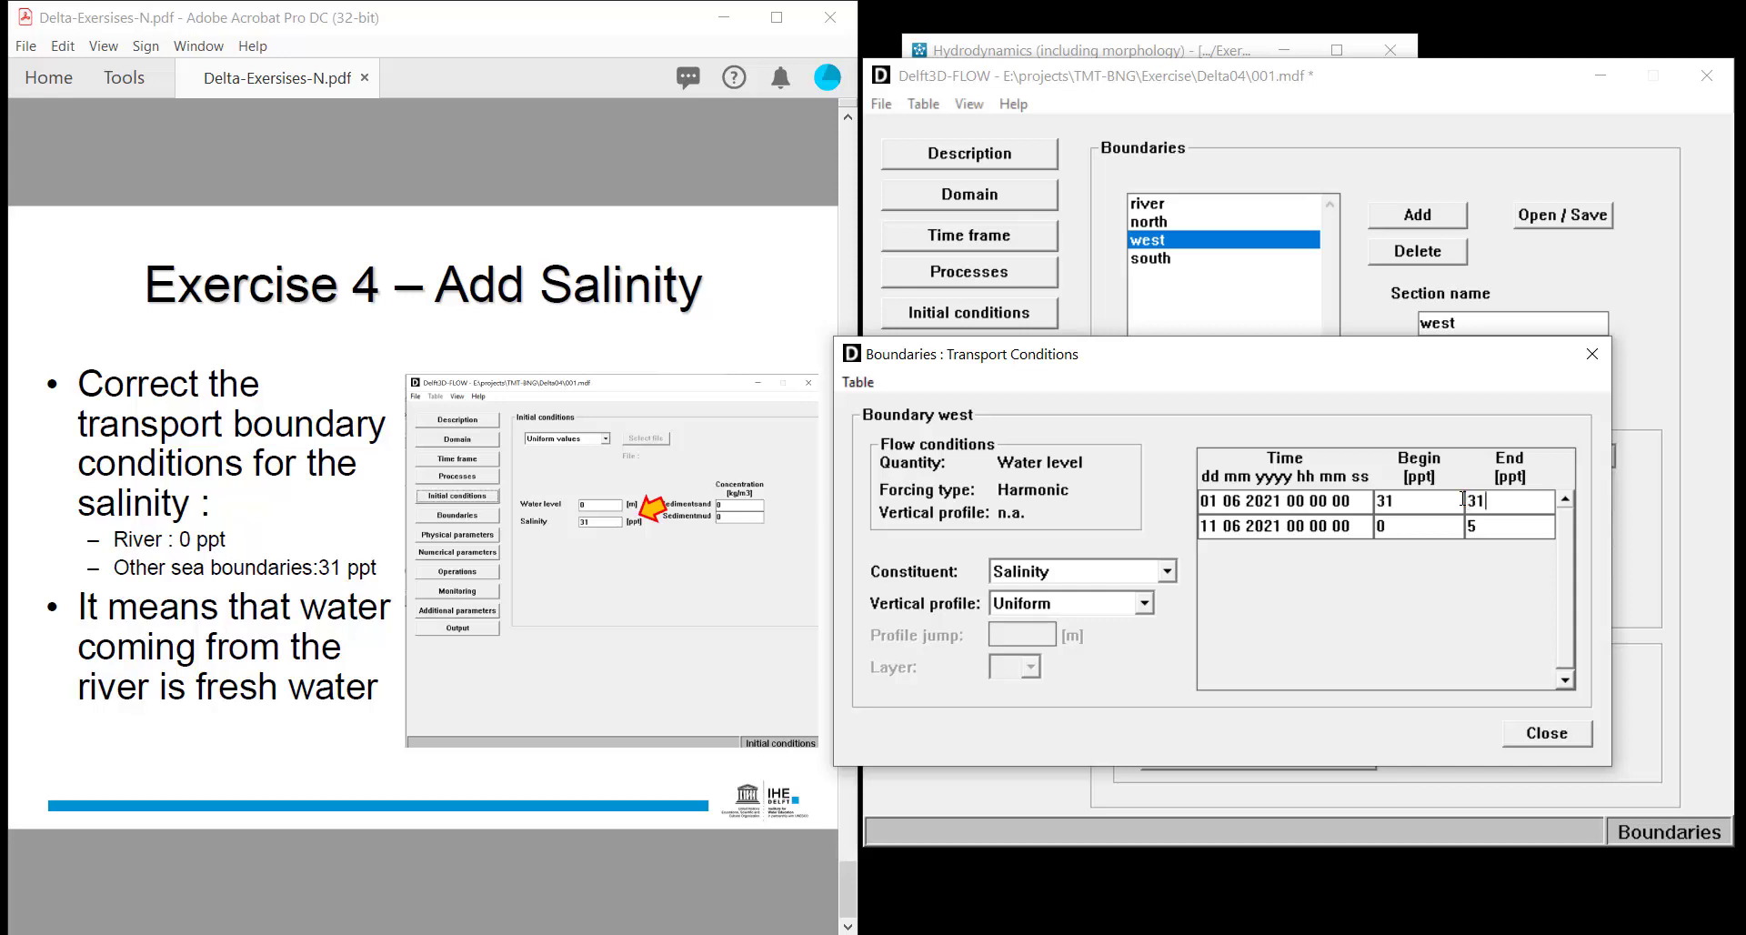
left_click(1405, 525)
type("31")
left_click(1490, 530)
type("31")
left_click(1557, 739)
Set the south boundary's Salinity transport conditions to 31 ppt at begin and end for both times
left_click(1167, 261)
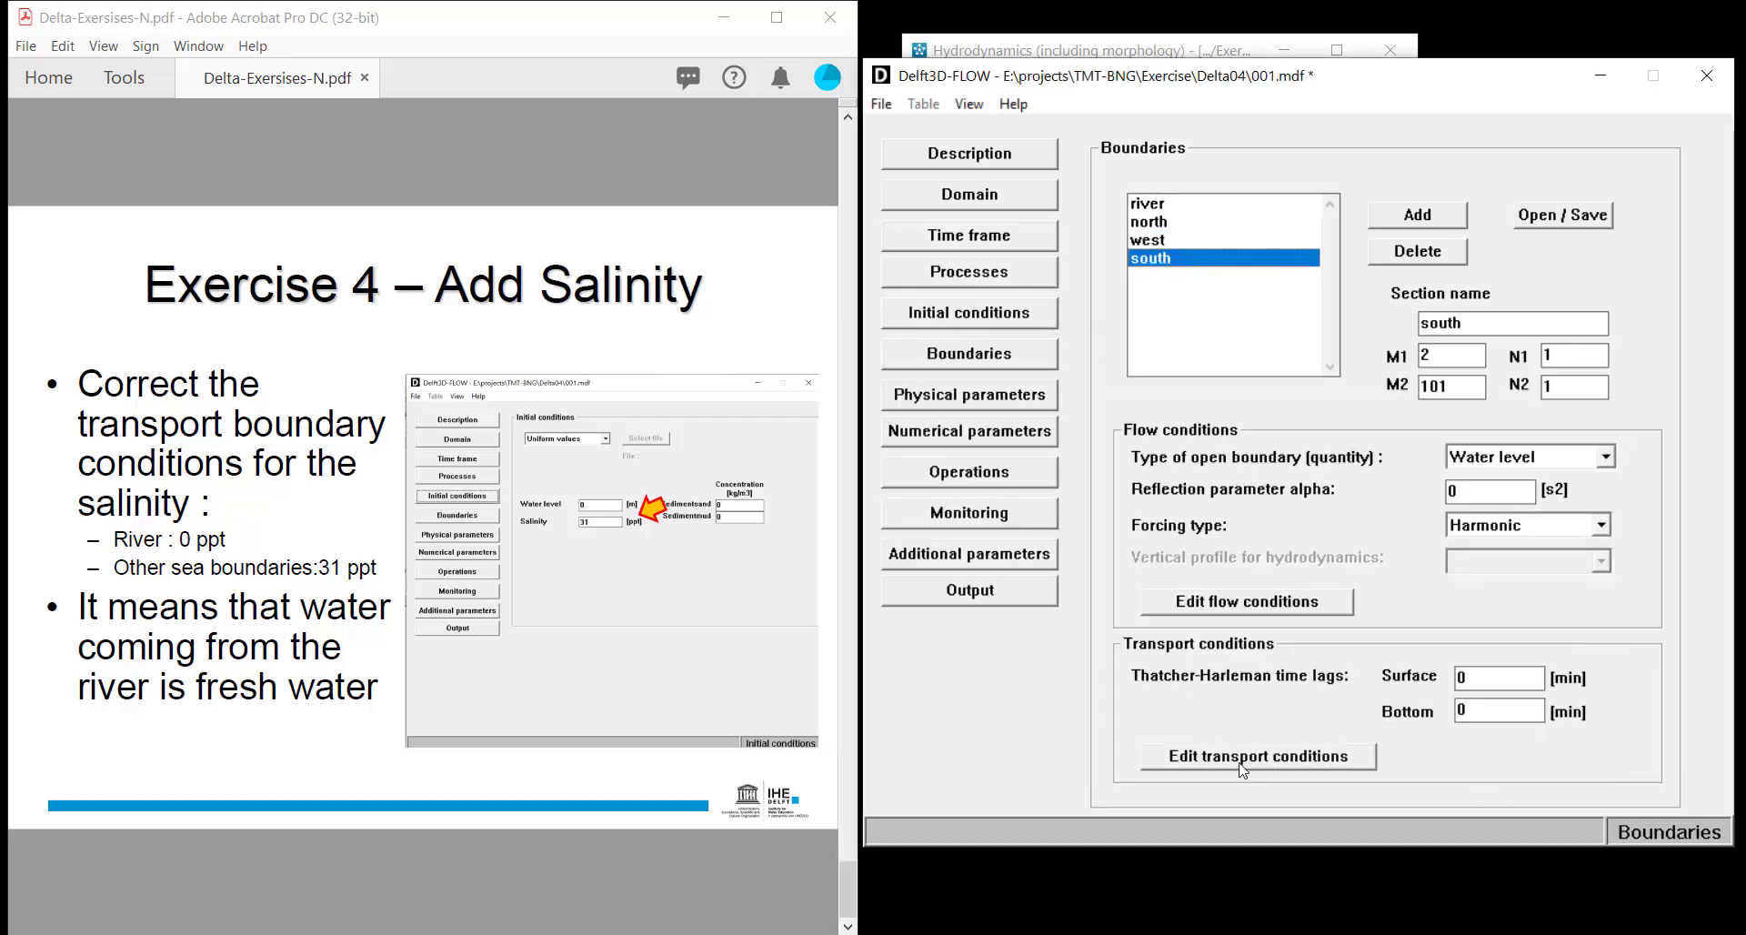
left_click(1244, 759)
left_click(1476, 503)
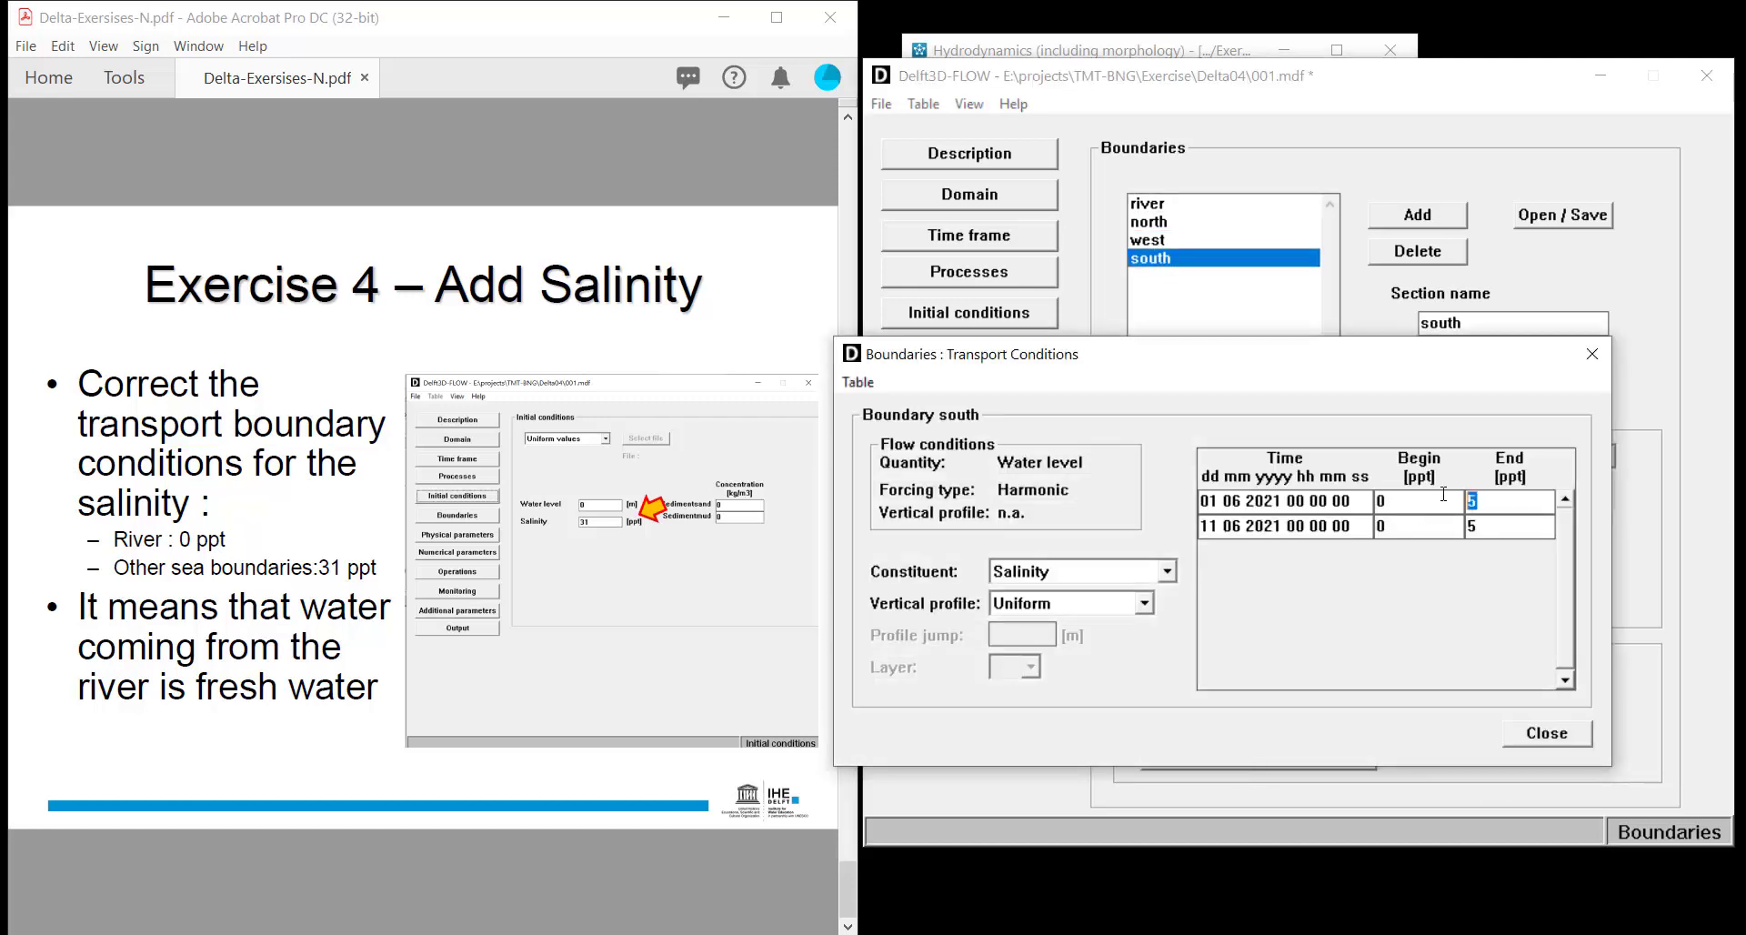
type("31")
key("Return")
type("31")
left_click(1389, 501)
type("31")
left_click(1384, 527)
type("31")
left_click(1569, 736)
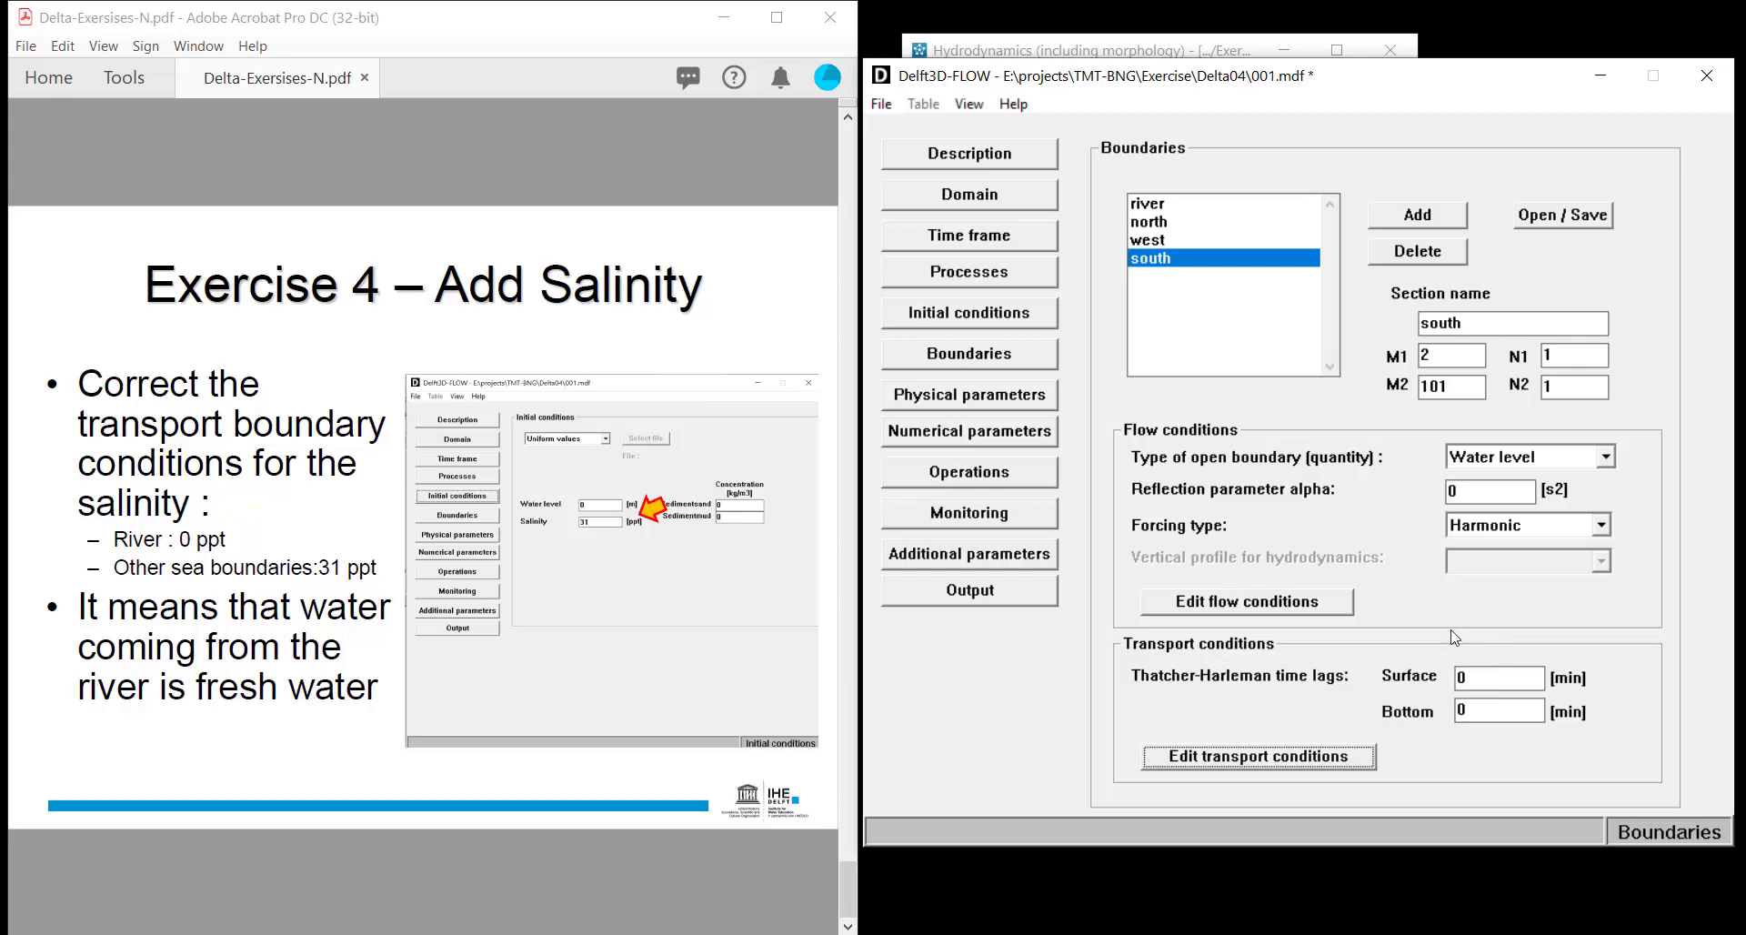
Save all the Delta04 model's input files and close the flow input editor
left_click(881, 103)
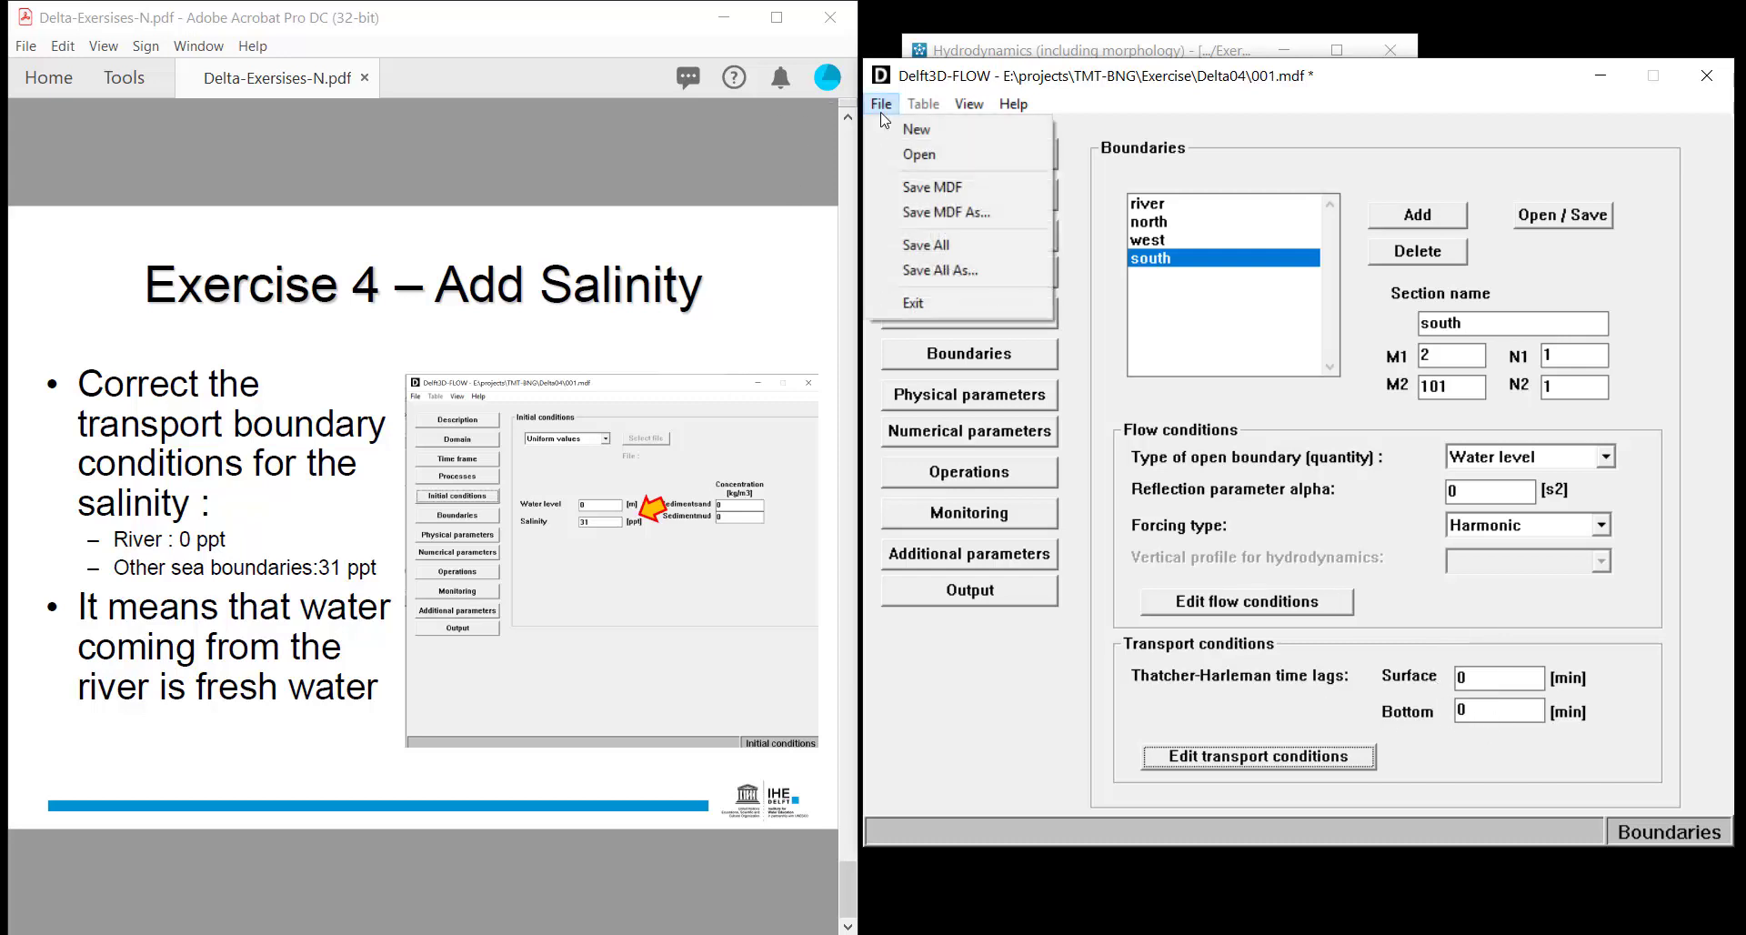
left_click(947, 242)
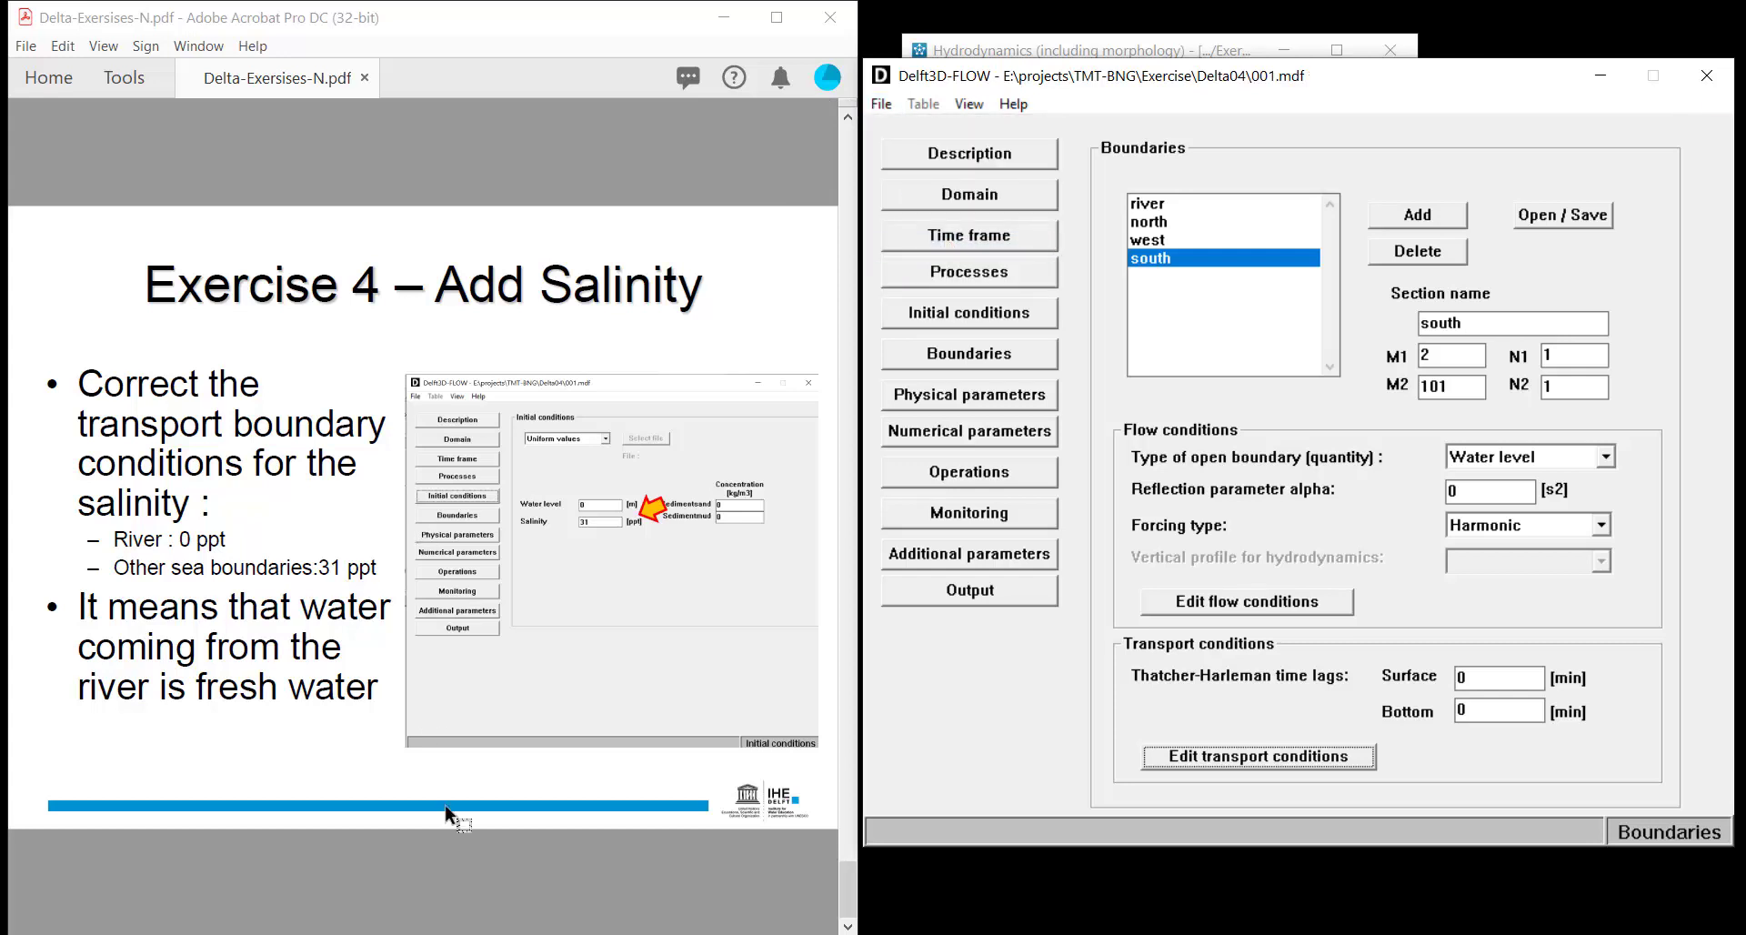
left_click(1706, 76)
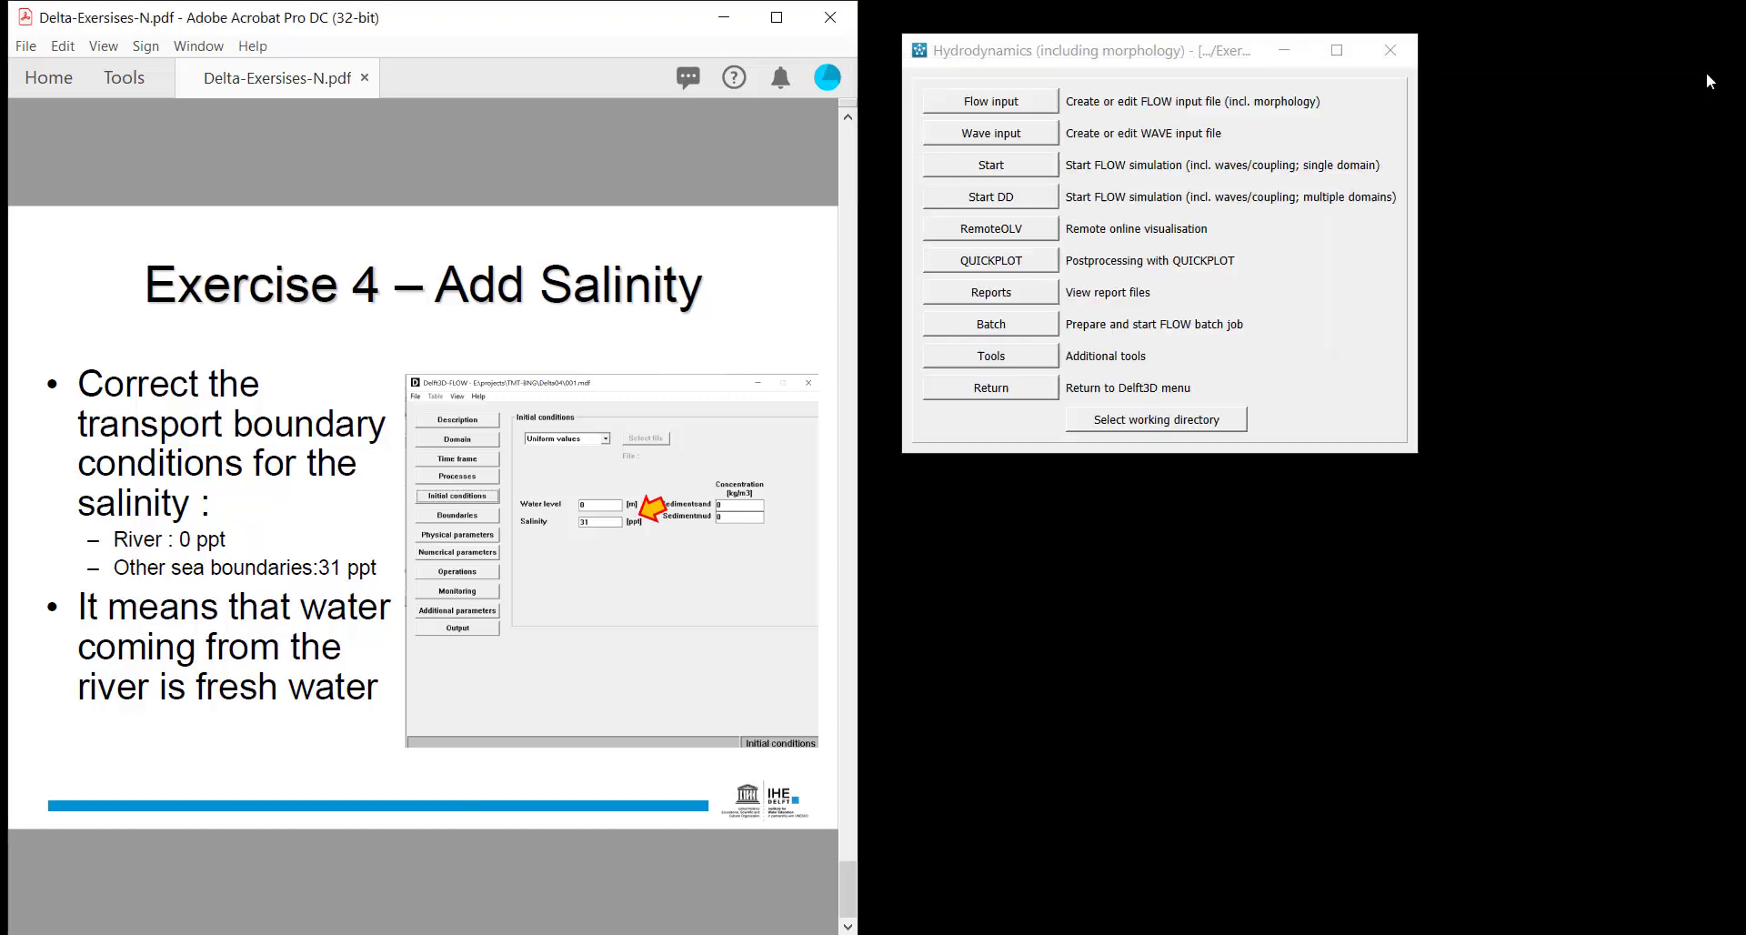
Start the single-domain FLOW simulation of model 001 and move its progress window clear of the exercise slides
left_click(1024, 168)
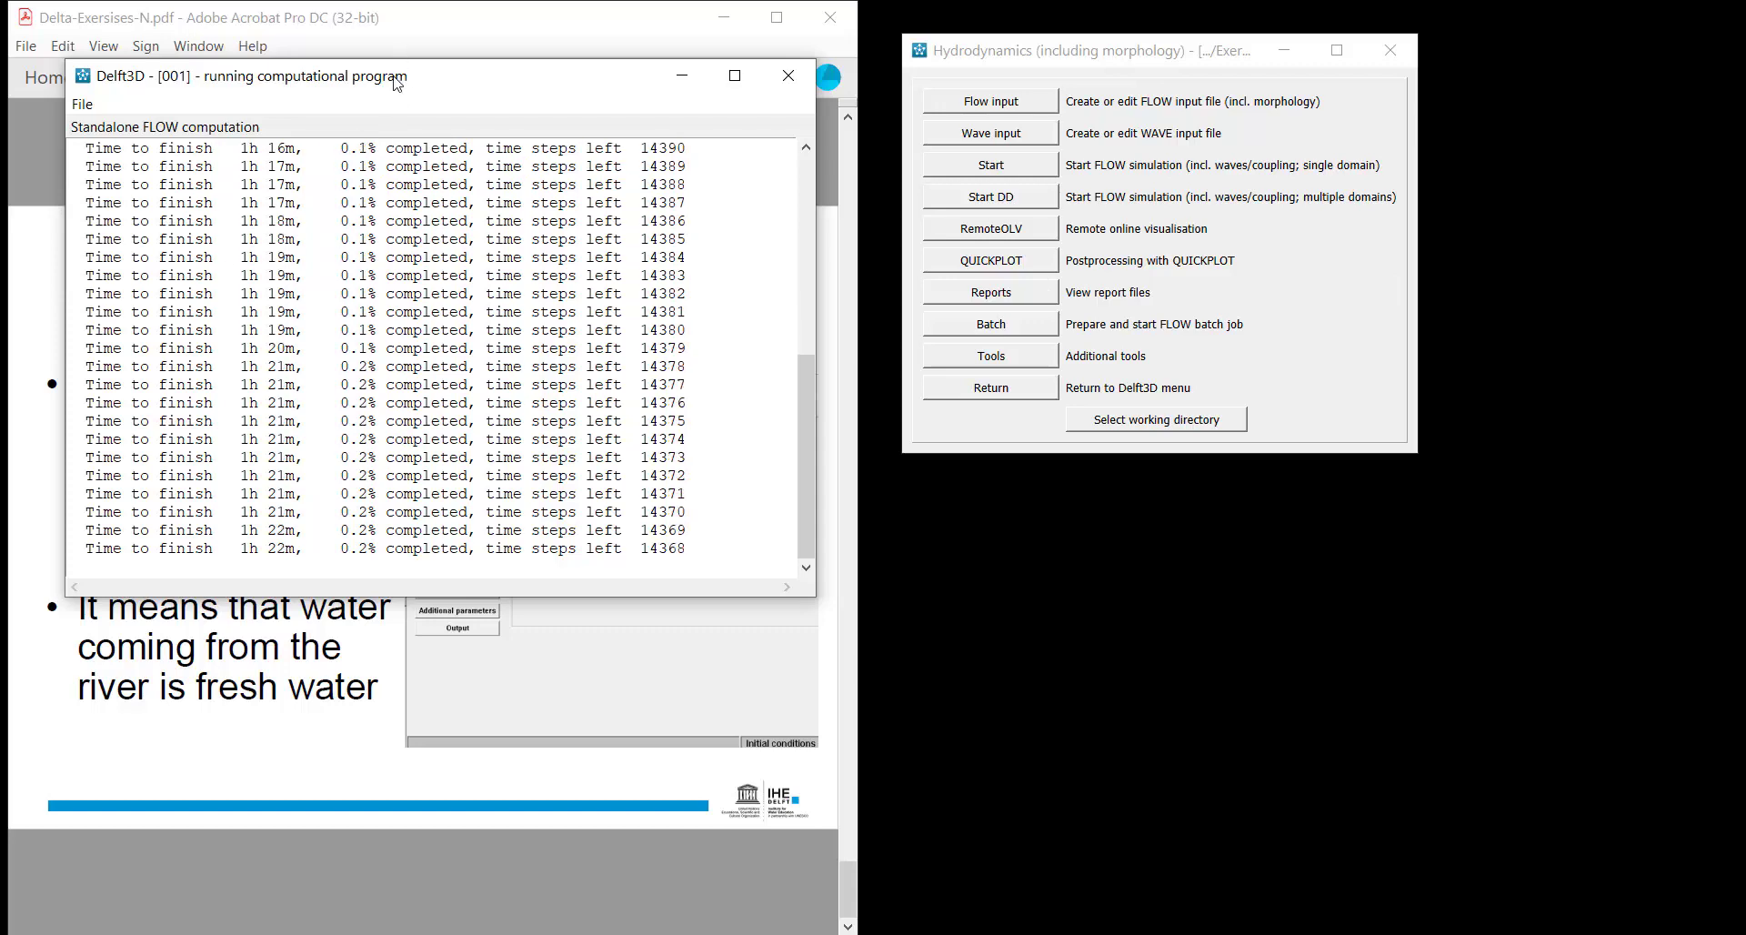
left_click_drag(397, 83, 1745, 455)
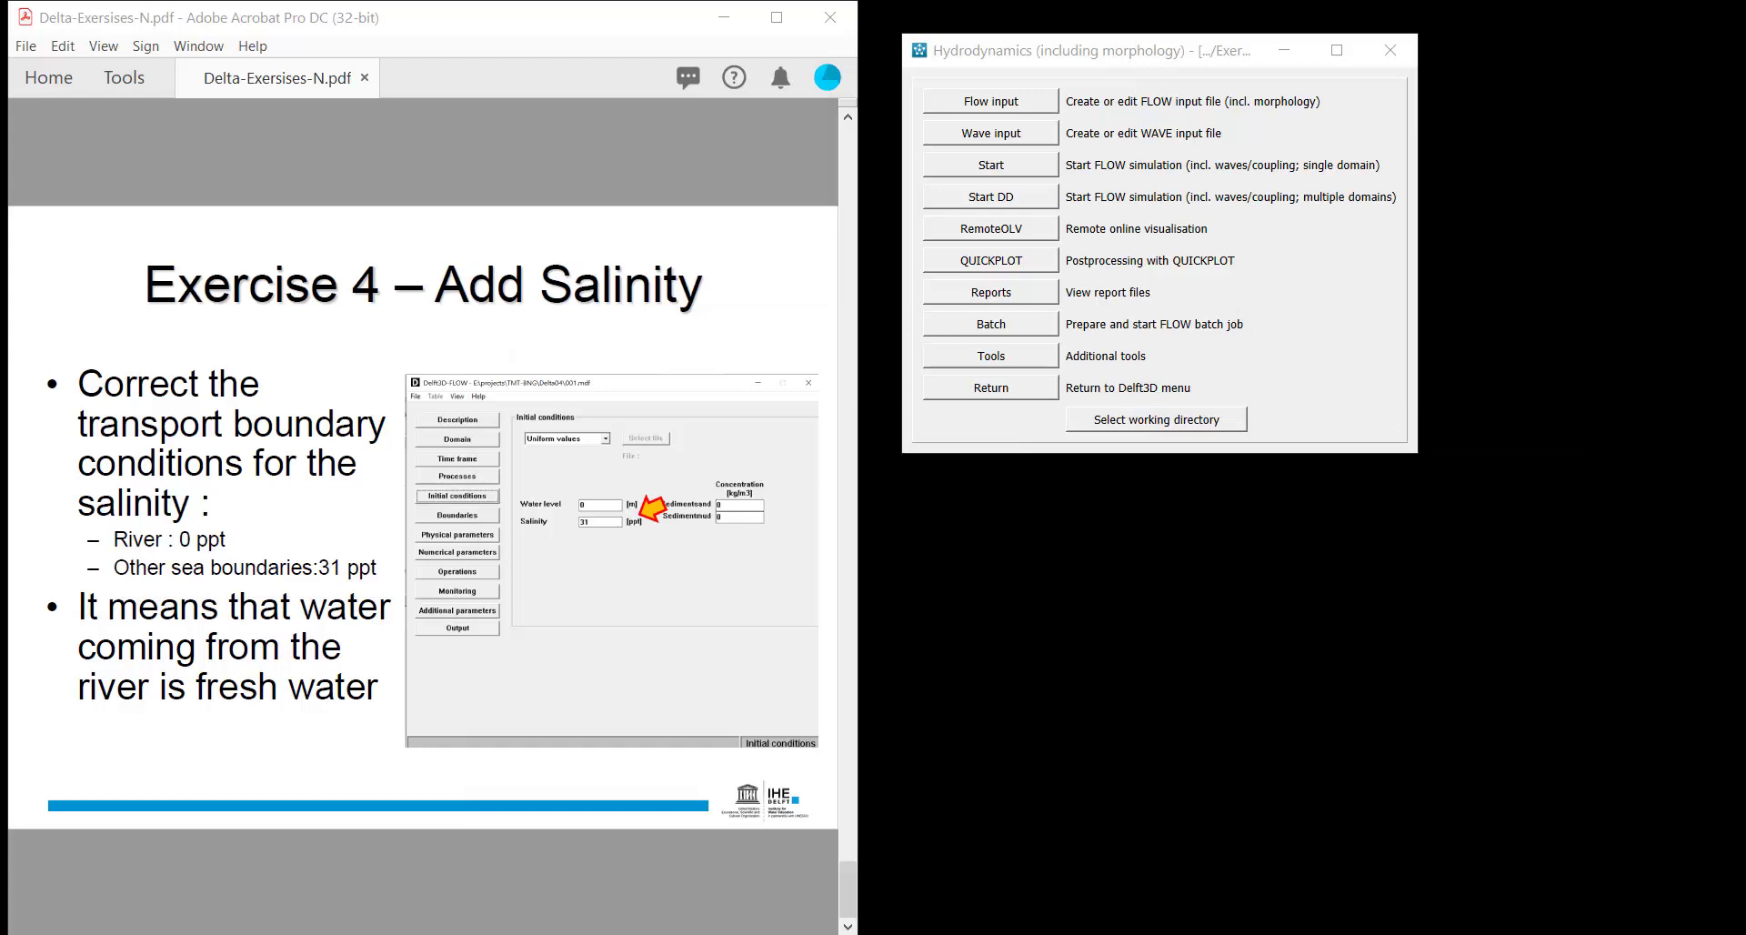